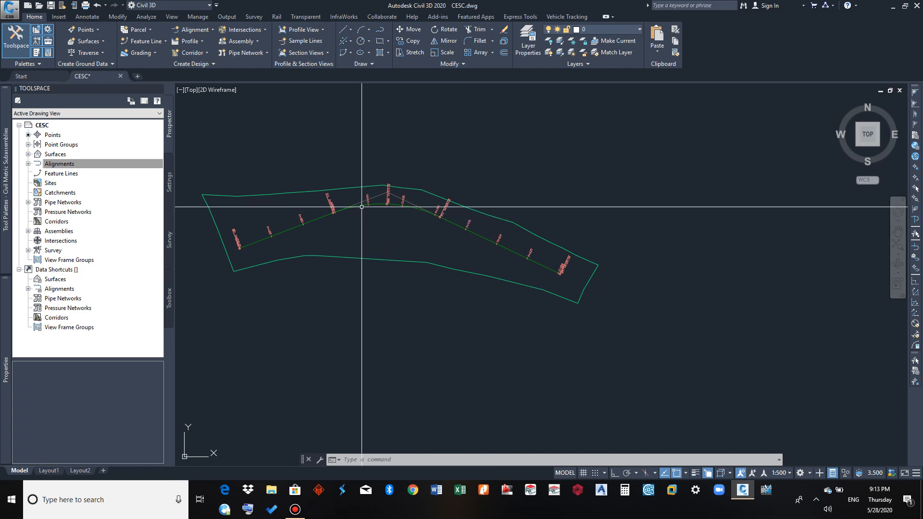
Start creating a surface profile for the CESC LANE alignment and select EGL as the surface to sample
{"action": "left_click", "coordinate": [362, 206]}
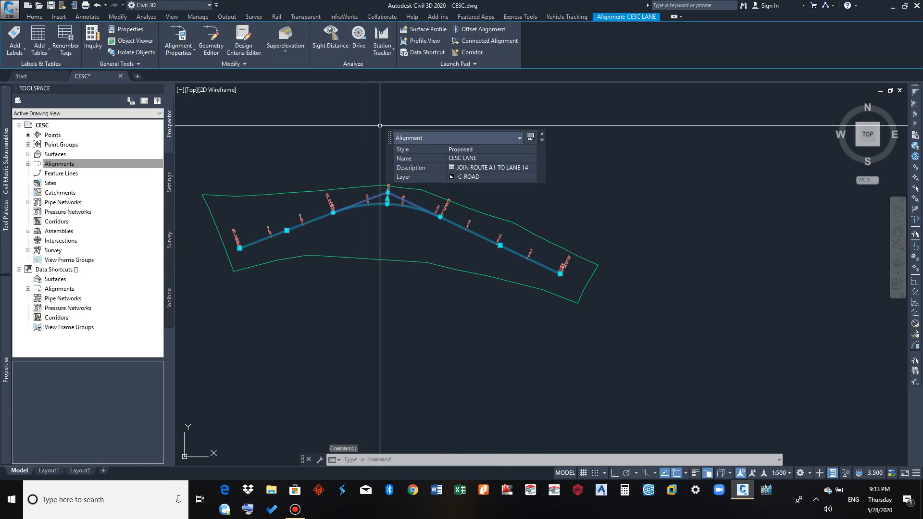
{"action": "left_click", "coordinate": [421, 30]}
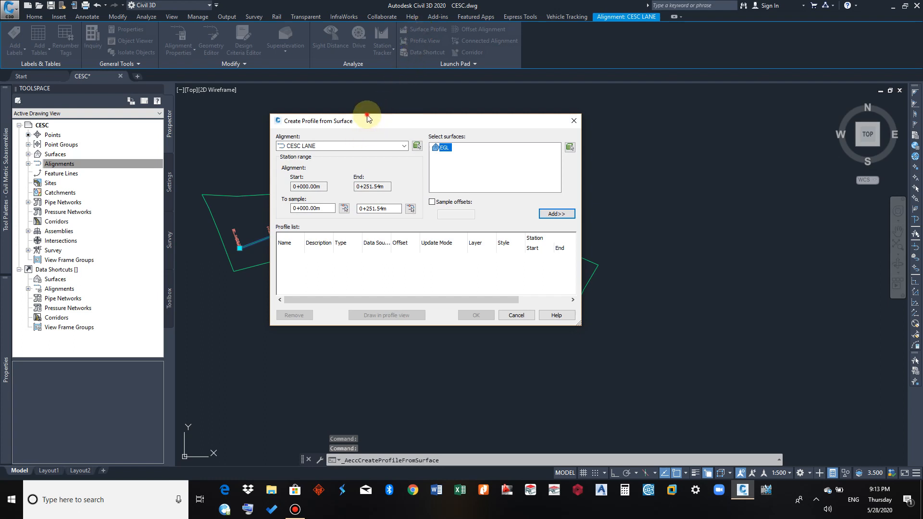
{"action": "left_click_drag", "start_coordinate": [367, 118], "coordinate": [369, 104]}
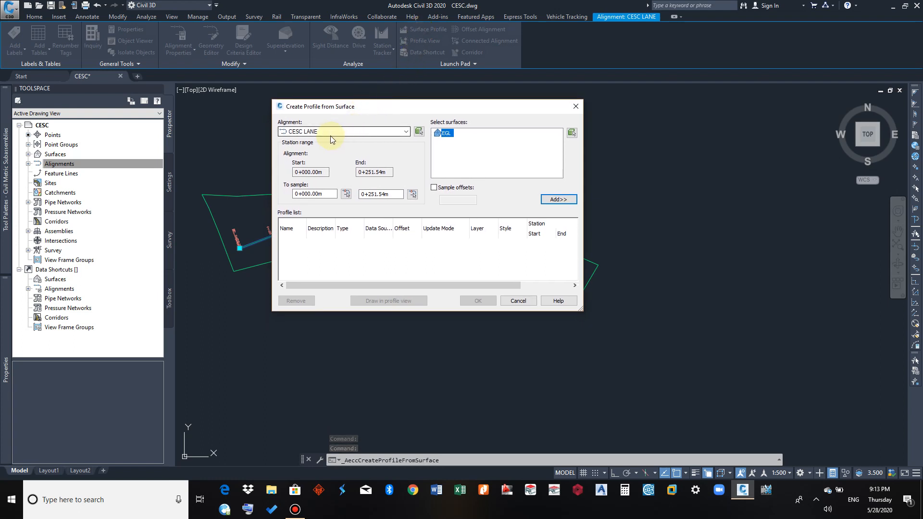
{"action": "left_click", "coordinate": [298, 132]}
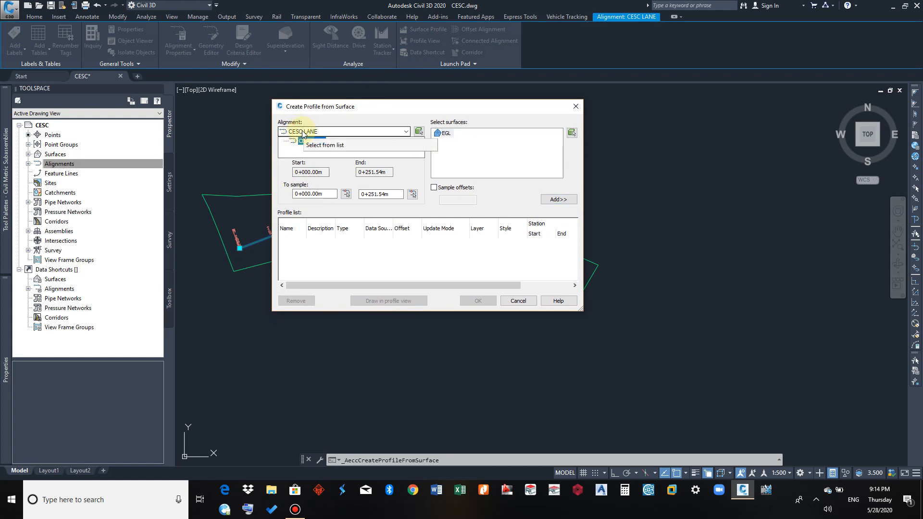
{"action": "left_click", "coordinate": [308, 135]}
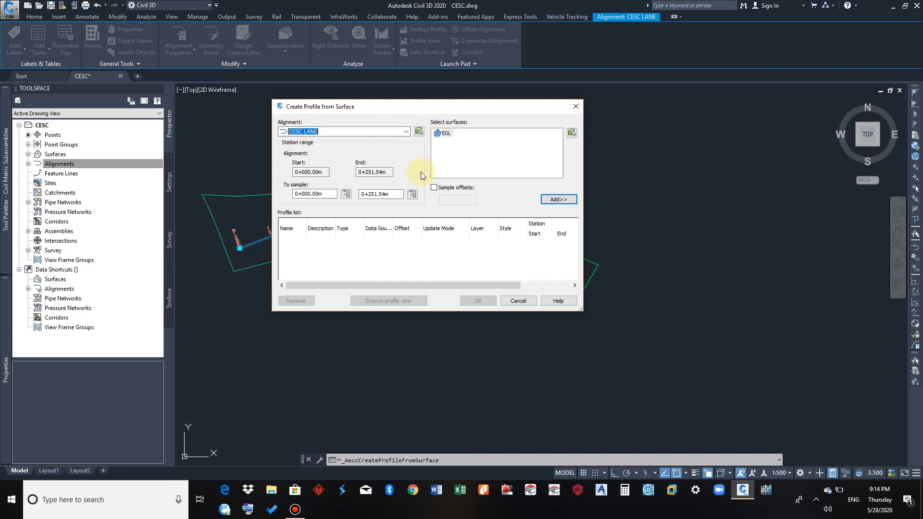
{"action": "left_click", "coordinate": [443, 135]}
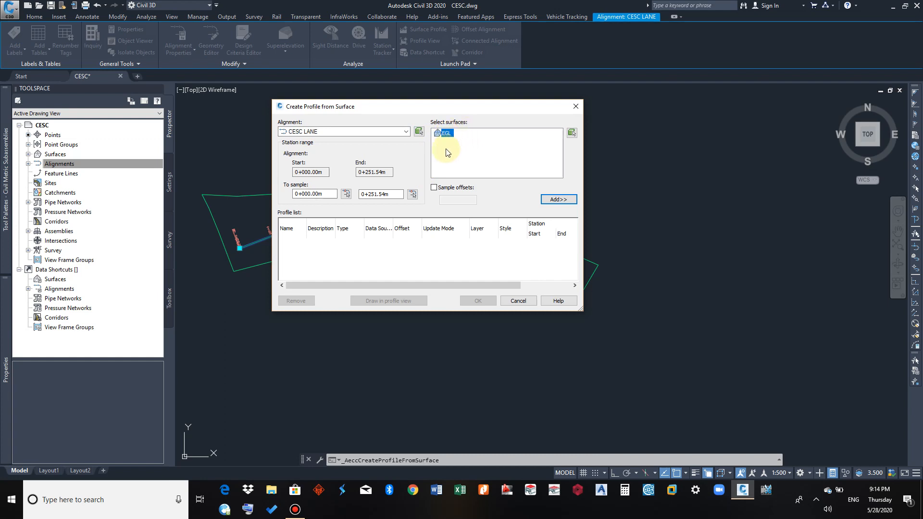
{"action": "left_click", "coordinate": [434, 188]}
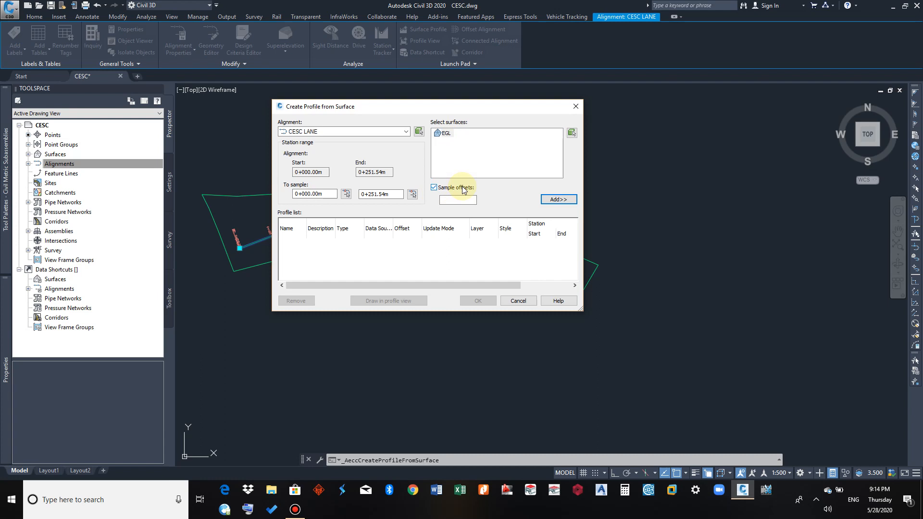
{"action": "left_click", "coordinate": [454, 201]}
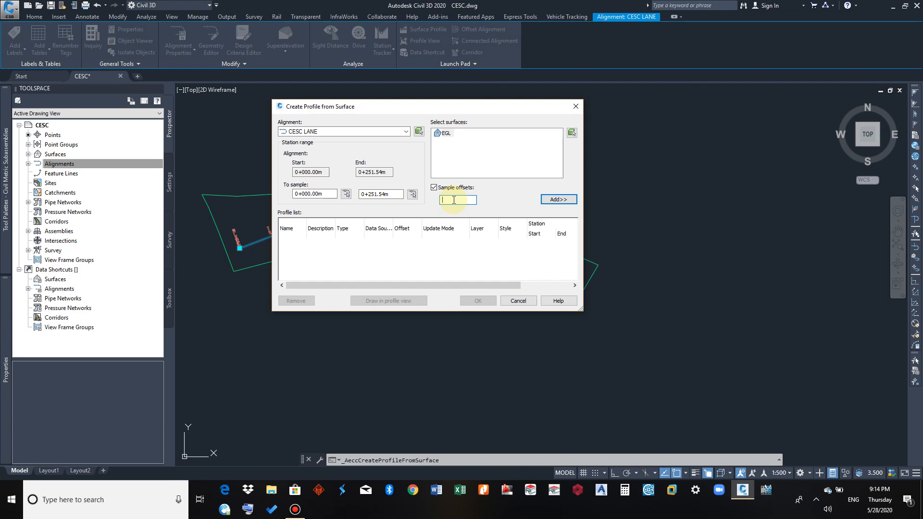
{"action": "type", "text": "-"}
{"action": "left_click", "coordinate": [447, 198]}
{"action": "left_click", "coordinate": [453, 192]}
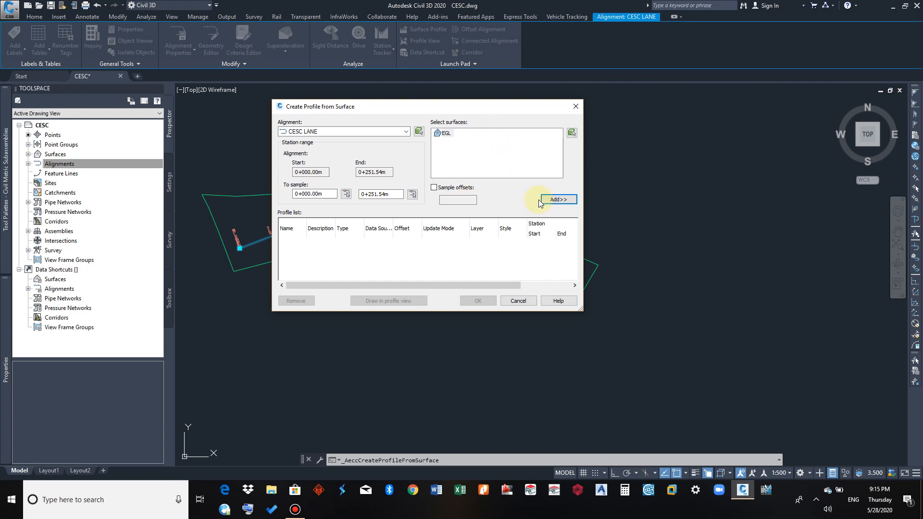
Add the EGL surface to the profile list, keeping the sample range from 0+000.00m to 0+251.54m
{"action": "left_click", "coordinate": [558, 200]}
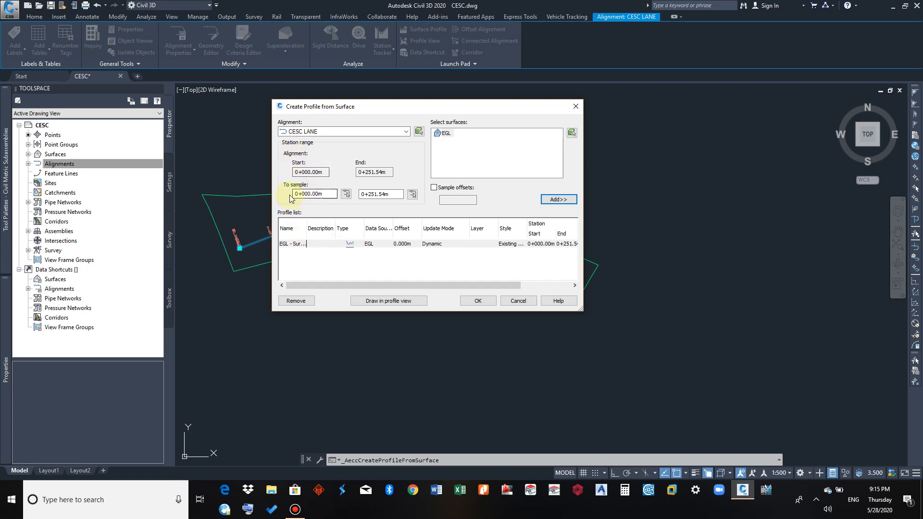
{"action": "left_click", "coordinate": [323, 194]}
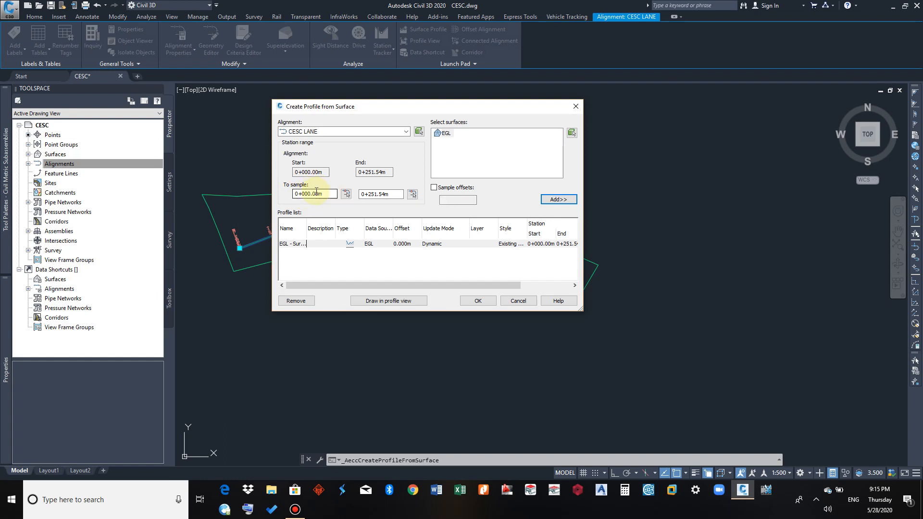
{"action": "left_click_drag", "start_coordinate": [330, 194], "coordinate": [295, 193]}
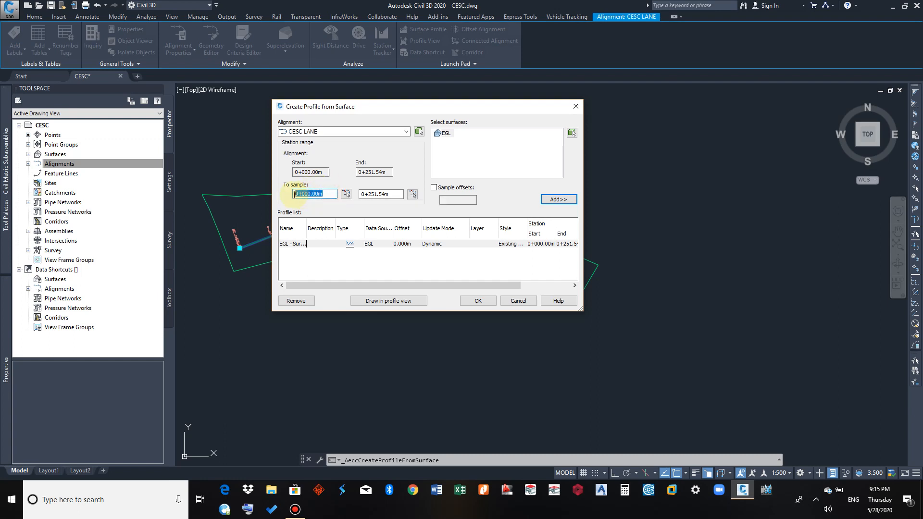
{"action": "left_click_drag", "start_coordinate": [401, 194], "coordinate": [361, 194]}
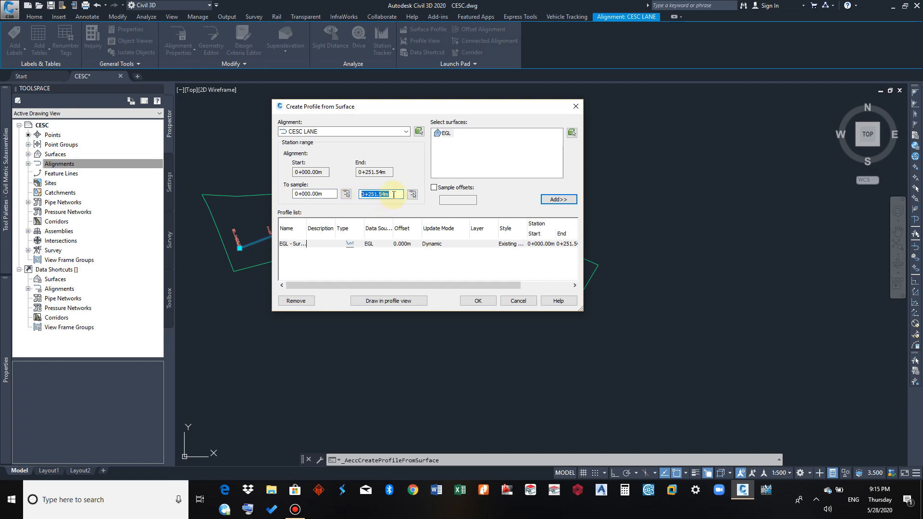
{"action": "left_click", "coordinate": [393, 194]}
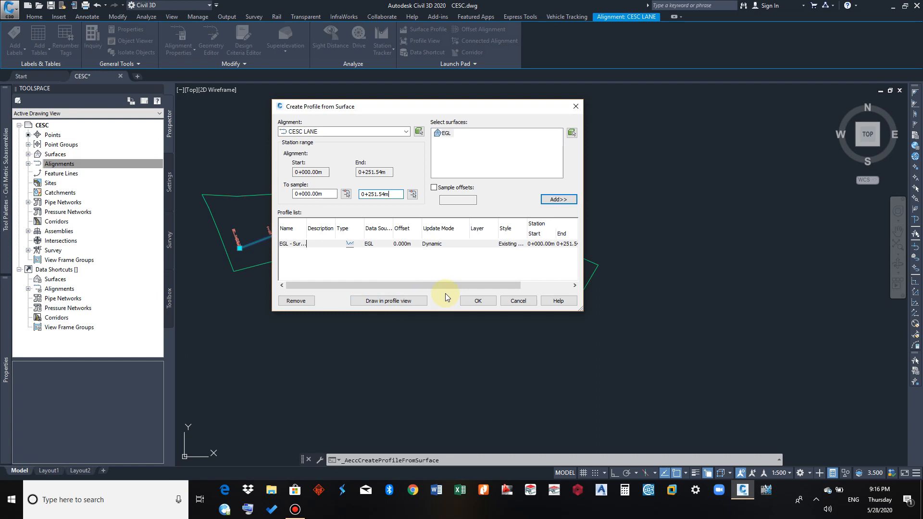
Draw the EGL profile in a new profile view with default settings, placing its origin in the empty area beyond the alignment's end
{"action": "left_click", "coordinate": [399, 304]}
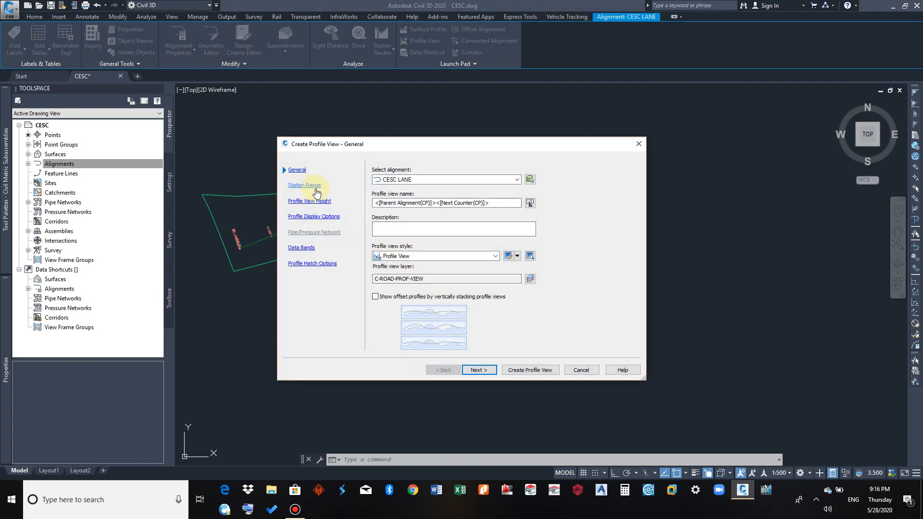
{"action": "left_click", "coordinate": [532, 371]}
{"action": "middle_click_drag", "start_coordinate": [593, 231], "coordinate": [349, 254]}
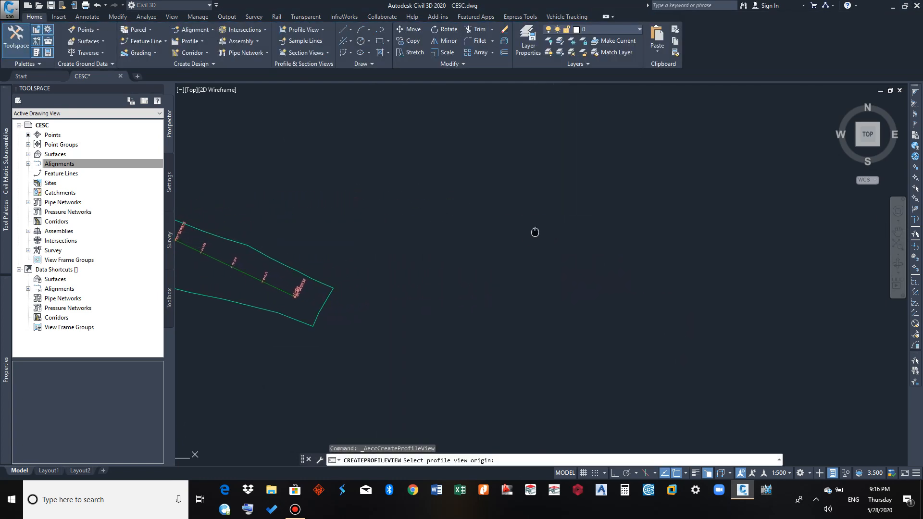
{"action": "middle_click_drag", "start_coordinate": [534, 231], "coordinate": [651, 231]}
{"action": "middle_click_drag", "start_coordinate": [466, 256], "coordinate": [412, 241]}
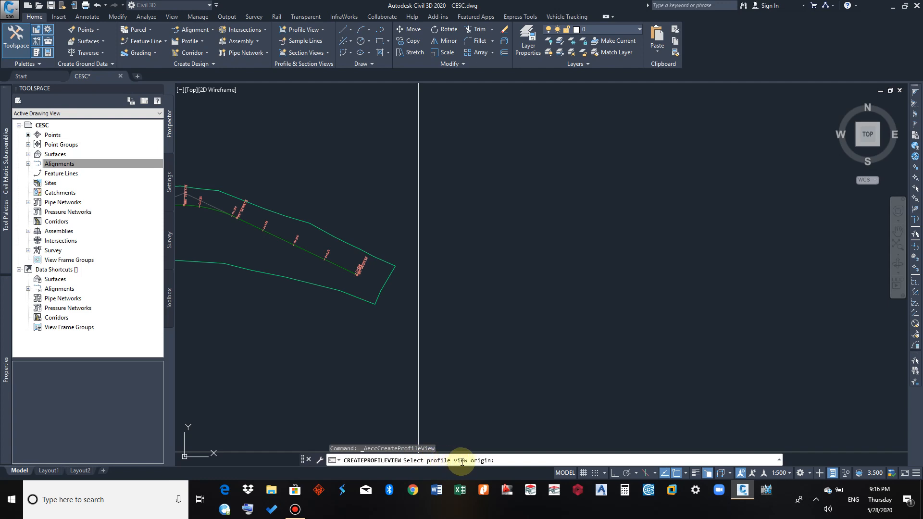
{"action": "left_click", "coordinate": [542, 220]}
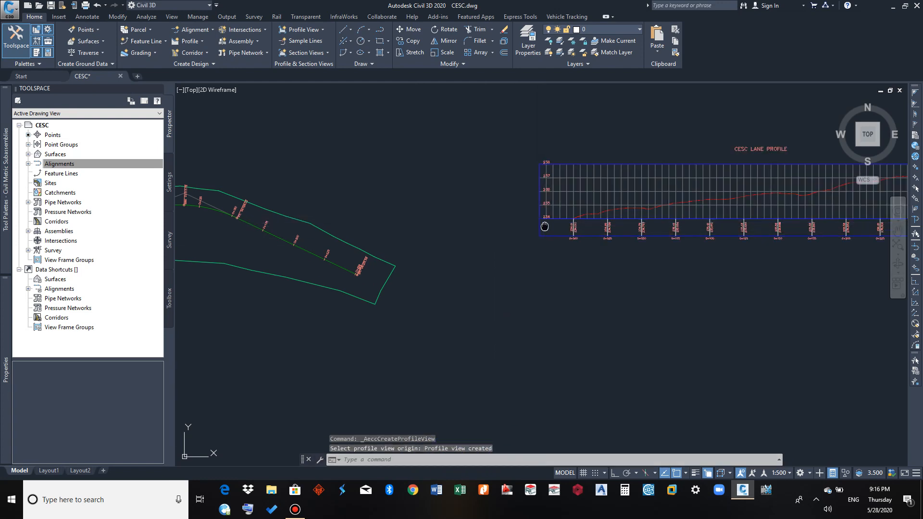
Examine the existing ground line and station elevations in the new profile view
{"action": "mouse_move", "coordinate": [542, 220]}
{"action": "middle_mouse_down"}
{"action": "mouse_move", "coordinate": [325, 236]}
{"action": "mouse_move", "coordinate": [307, 248]}
{"action": "middle_mouse_up"}
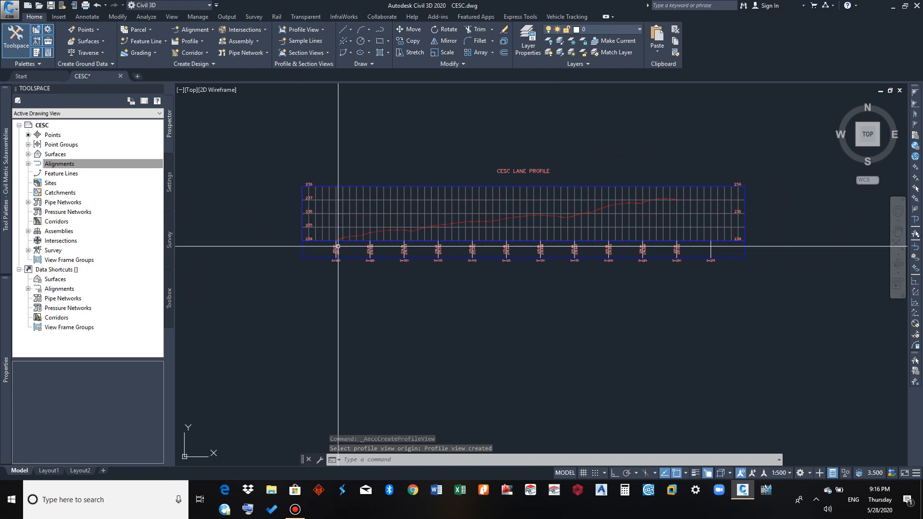
{"action": "scroll", "coordinate": [416, 244], "scroll_direction": "up", "scroll_amount": 2}
{"action": "middle_click_drag", "start_coordinate": [445, 226], "coordinate": [401, 238]}
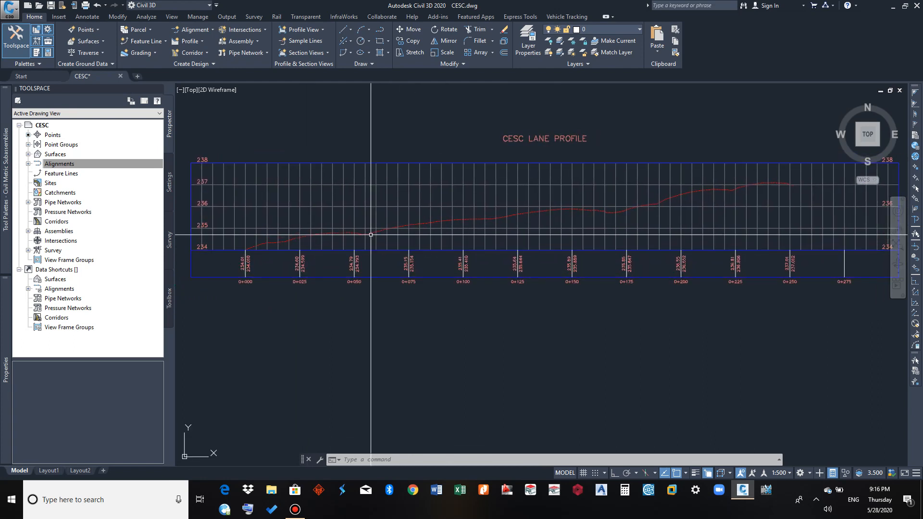
{"action": "mouse_move", "coordinate": [370, 233]}
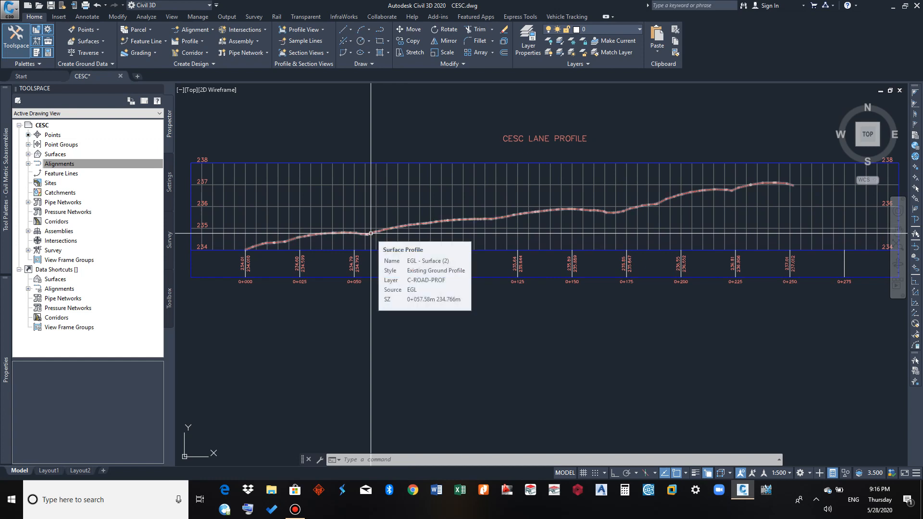
{"action": "mouse_move", "coordinate": [360, 250]}
{"action": "middle_mouse_down"}
{"action": "mouse_move", "coordinate": [383, 247]}
{"action": "mouse_move", "coordinate": [364, 248]}
{"action": "middle_mouse_up"}
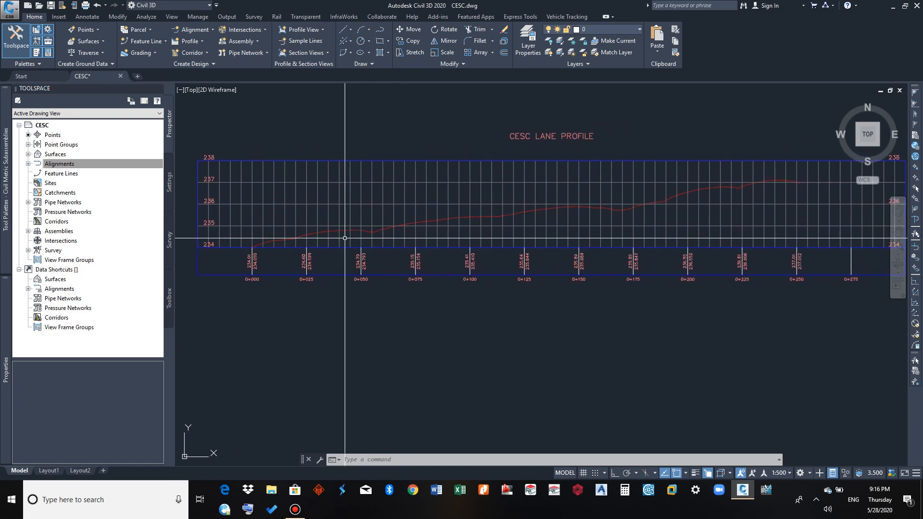
{"action": "mouse_move", "coordinate": [344, 240]}
{"action": "middle_mouse_down"}
{"action": "mouse_move", "coordinate": [360, 235]}
{"action": "mouse_move", "coordinate": [345, 242]}
{"action": "middle_mouse_up"}
{"action": "mouse_move", "coordinate": [344, 245]}
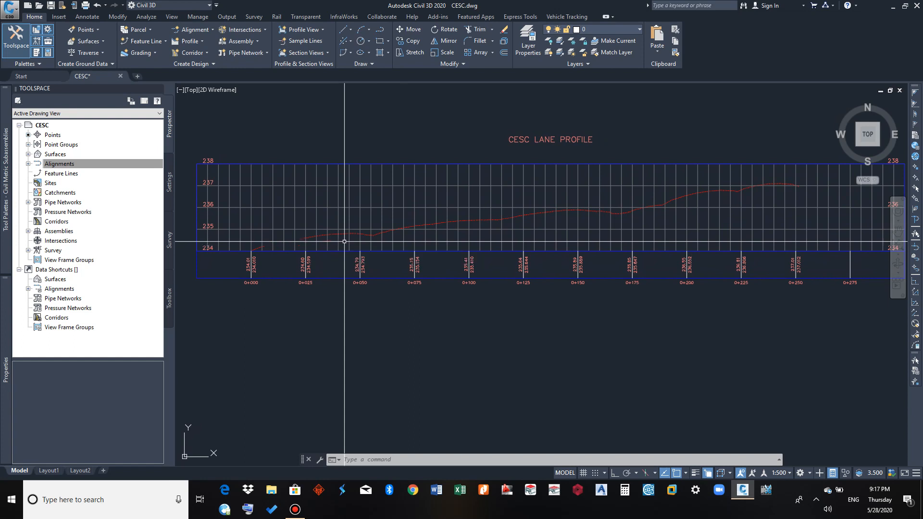
Rename the new profile view to CESC LANE, leaving its style and description unchanged
{"action": "left_click", "coordinate": [355, 208]}
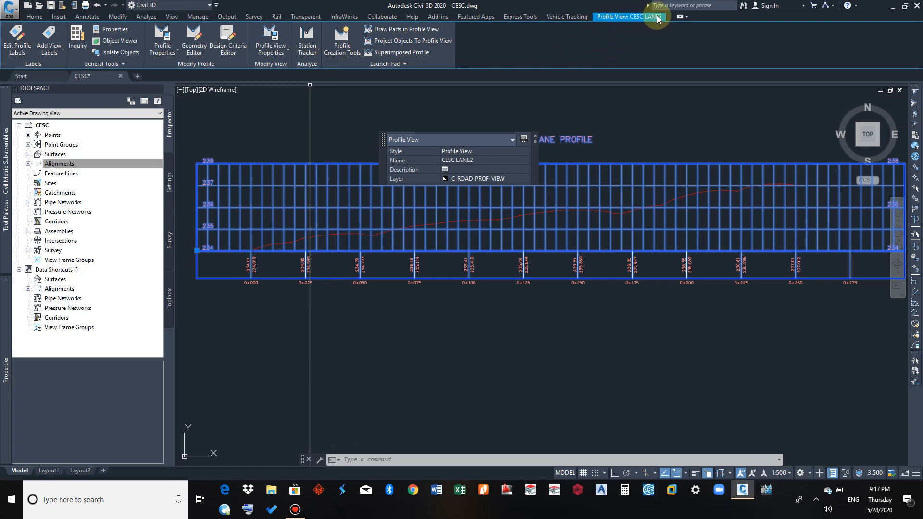
{"action": "left_click", "coordinate": [486, 160]}
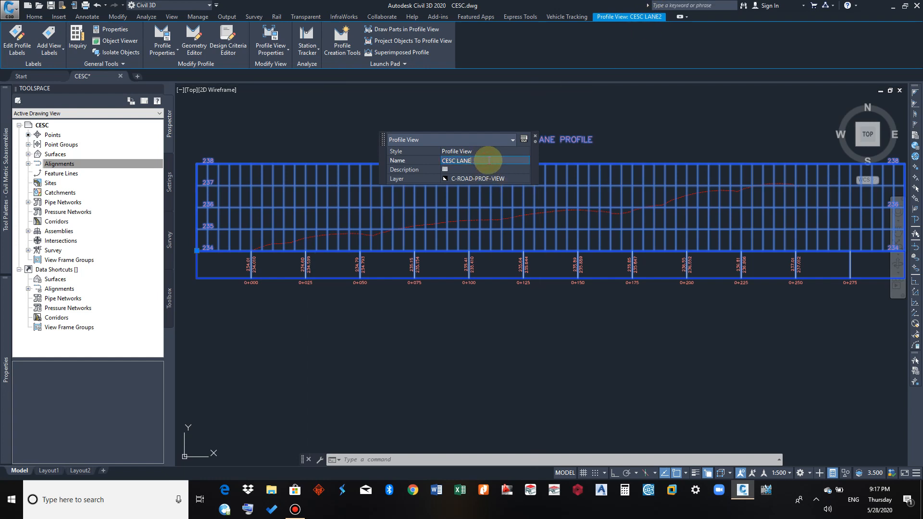
{"action": "left_click", "coordinate": [483, 152]}
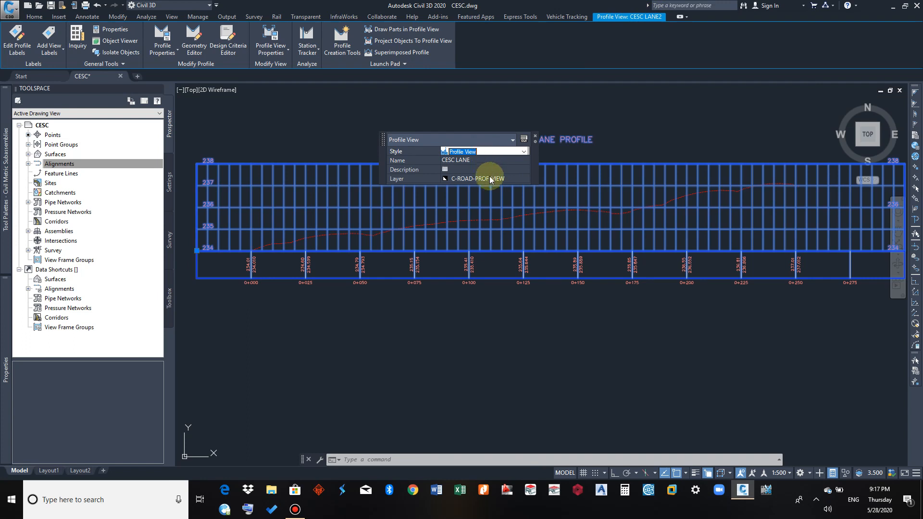
{"action": "left_click", "coordinate": [487, 169]}
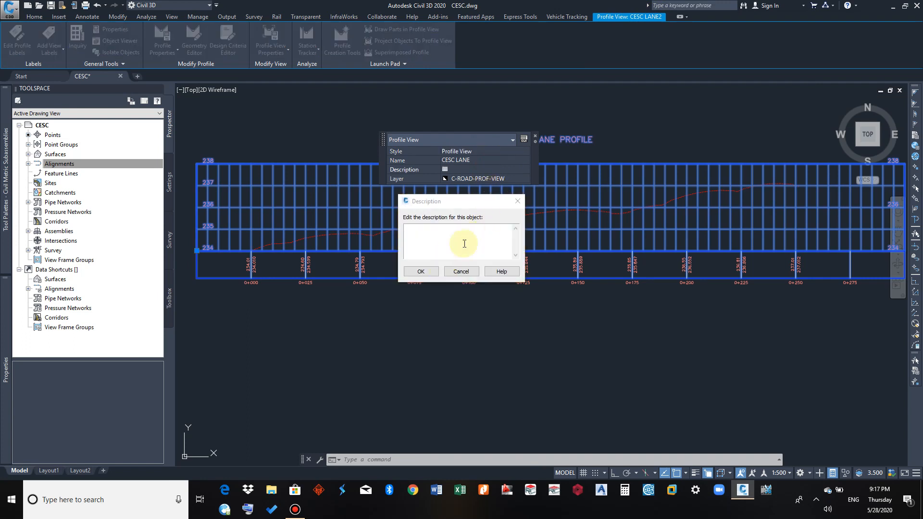
{"action": "left_click", "coordinate": [536, 139]}
{"action": "key", "text": "Escape"}
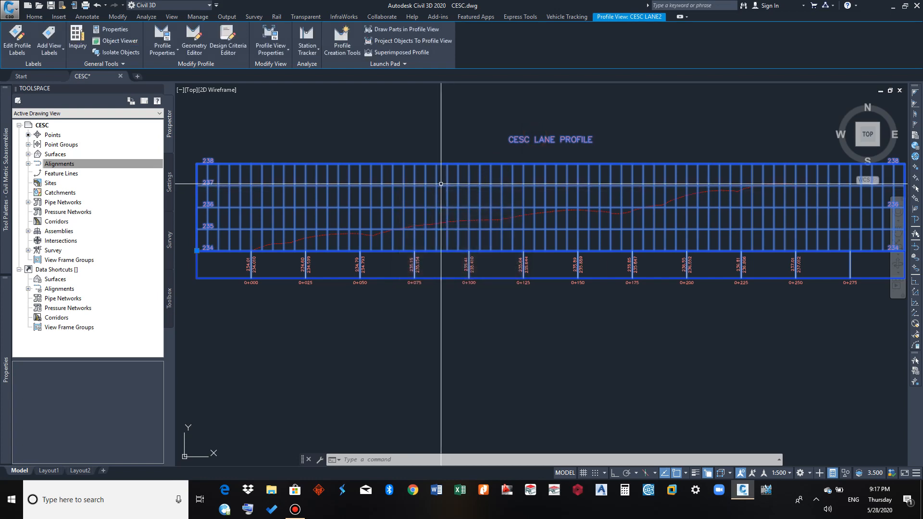
Create a layout profile named CESC LANE in the profile view with the Design Profile style and Complete Label Set
{"action": "left_click", "coordinate": [411, 183]}
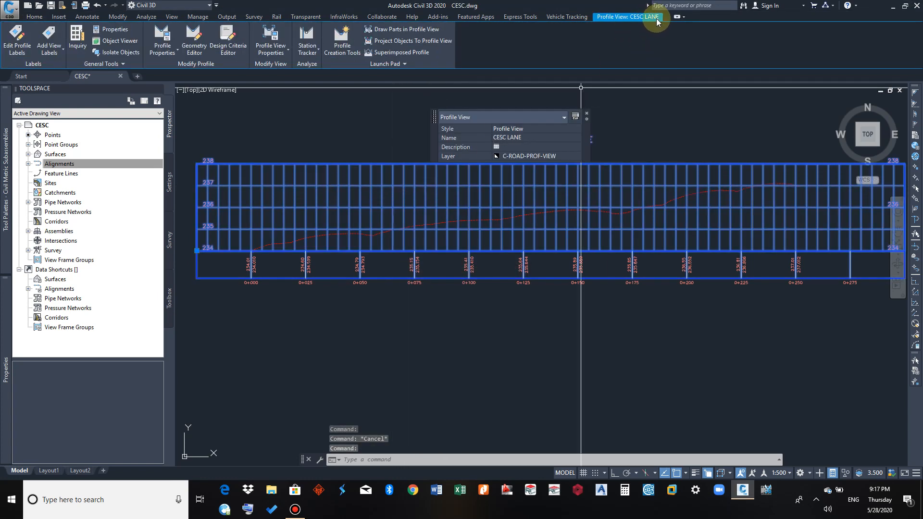
{"action": "middle_click_drag", "start_coordinate": [338, 149], "coordinate": [339, 149]}
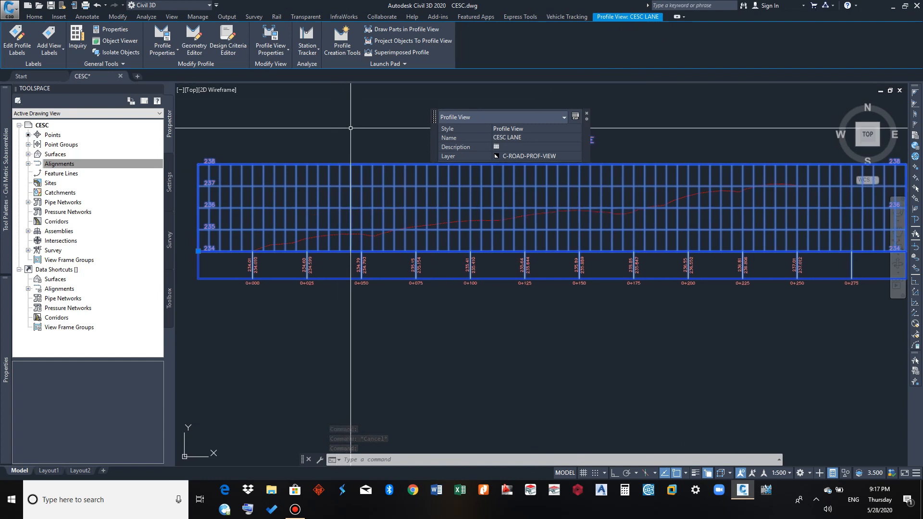
{"action": "left_click", "coordinate": [348, 50]}
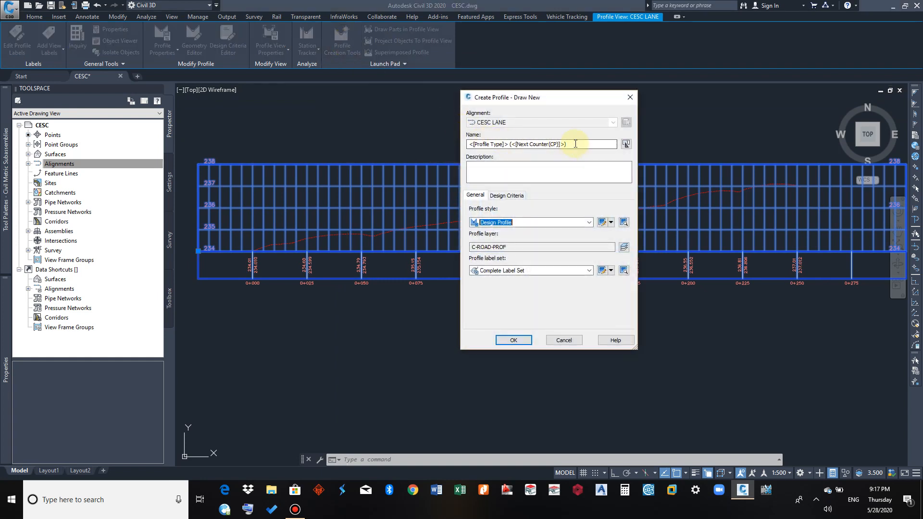
{"action": "left_click_drag", "start_coordinate": [576, 144], "coordinate": [446, 142]}
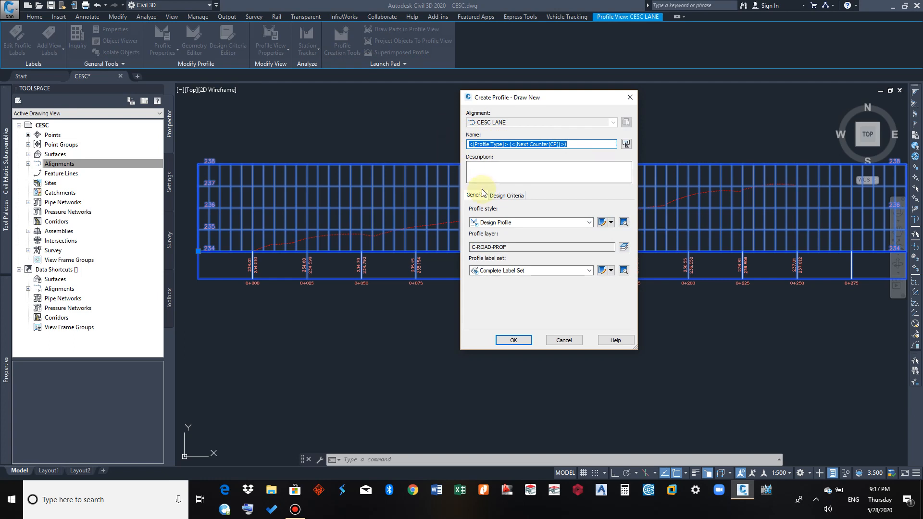
{"action": "type", "text": "CESC LANE"}
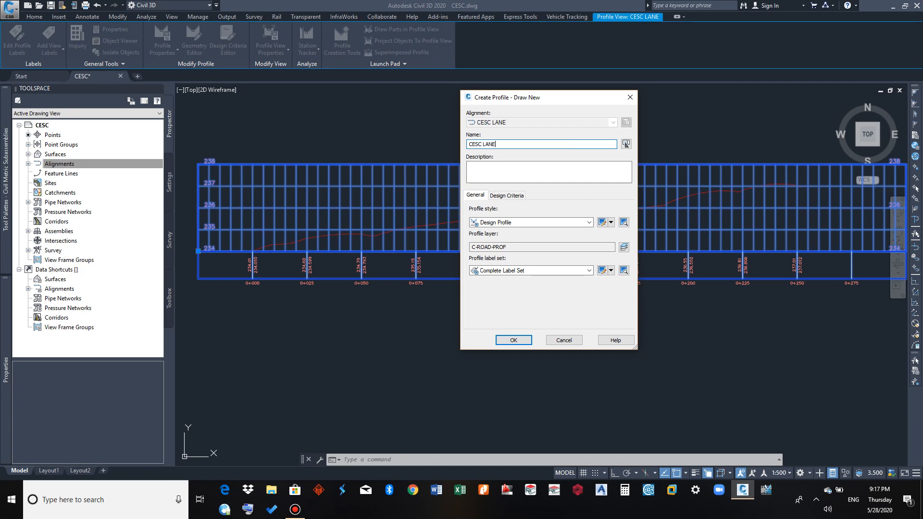
{"action": "left_click", "coordinate": [490, 169]}
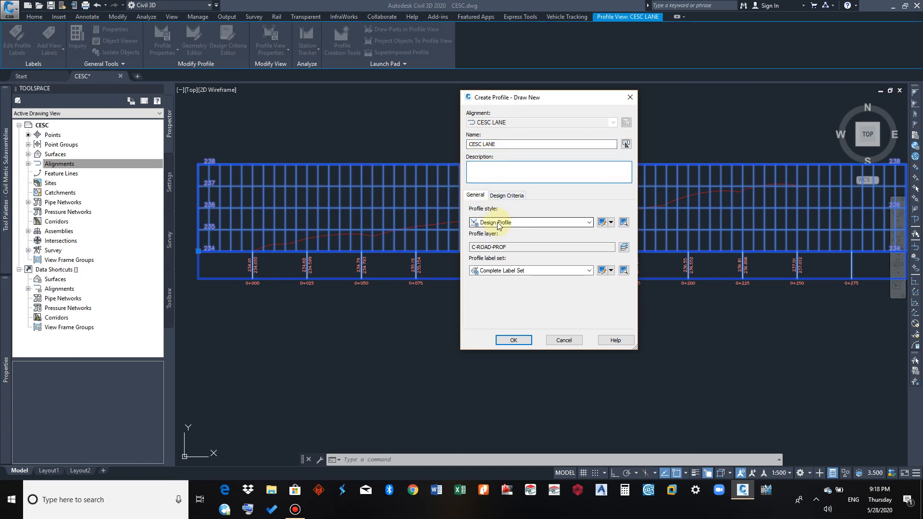
{"action": "left_click", "coordinate": [514, 340]}
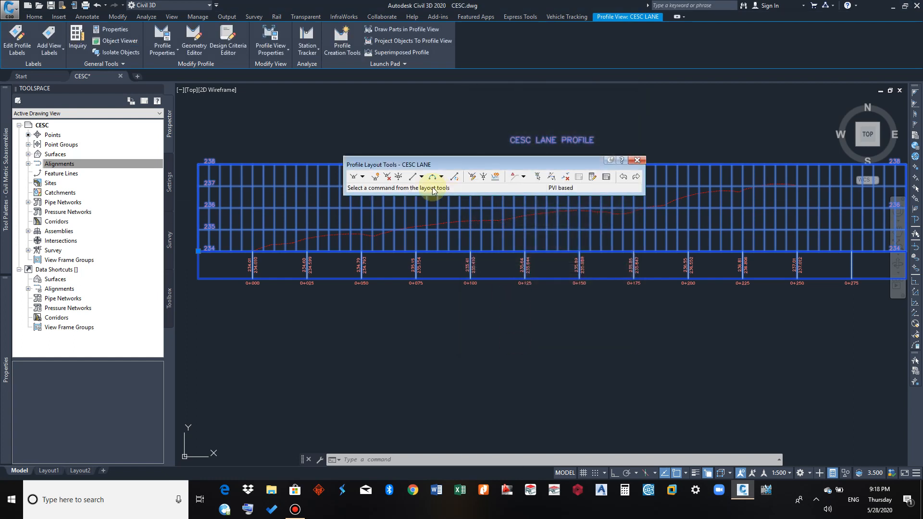
Set the vertical curves to parabolic, defined by K values of 11 for crest curves and 8 for sag curves
{"action": "left_click", "coordinate": [363, 178]}
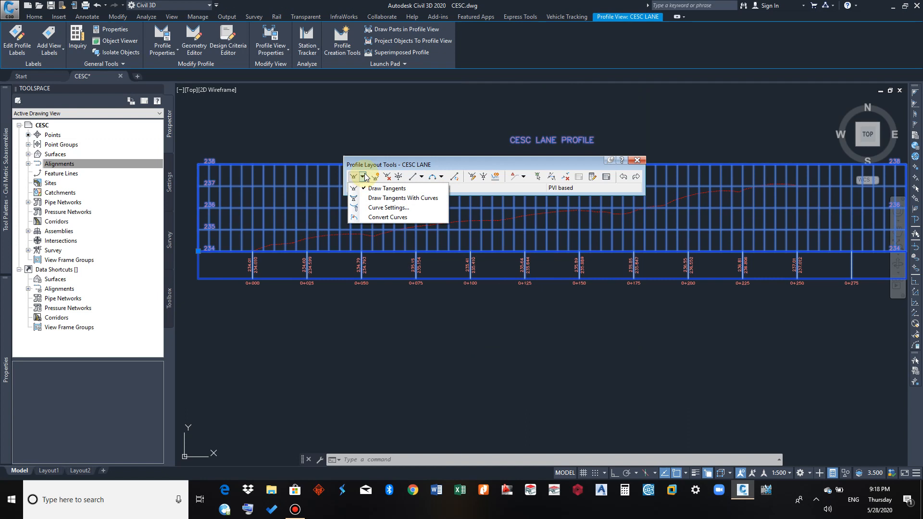
{"action": "left_click", "coordinate": [373, 210]}
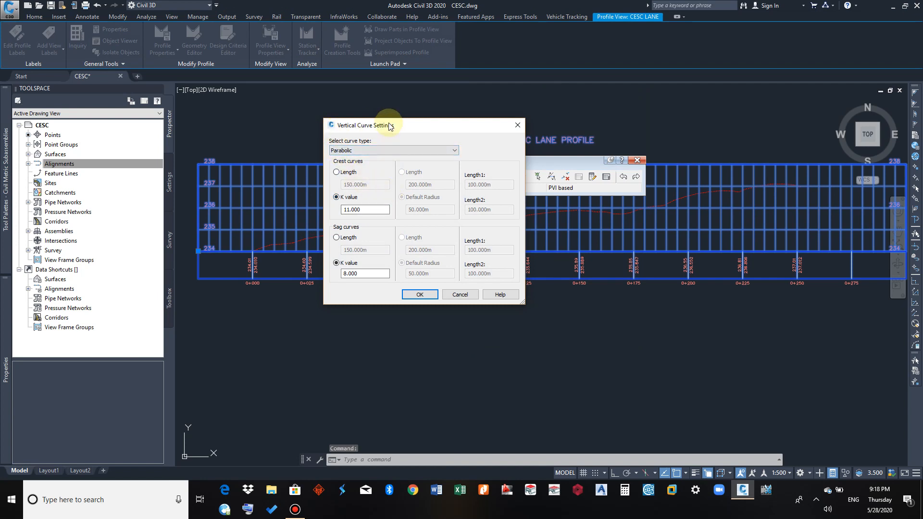
{"action": "left_click", "coordinate": [352, 175]}
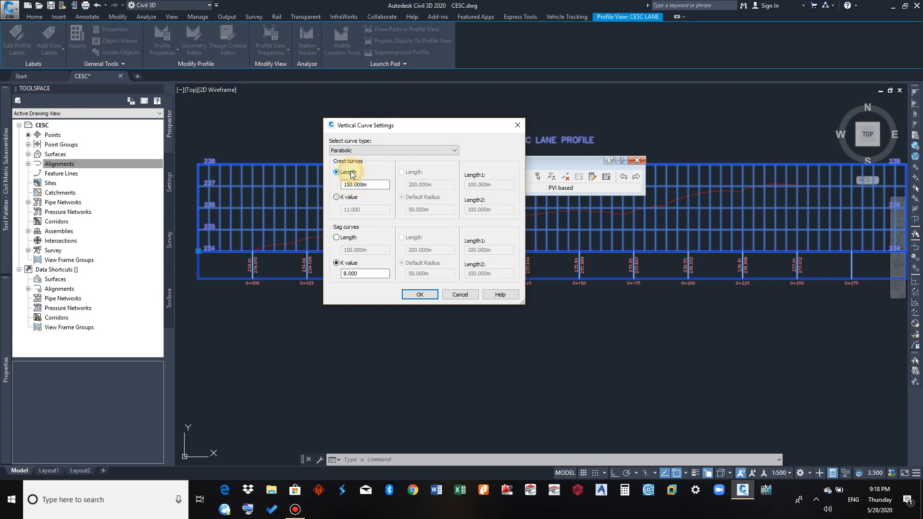
{"action": "left_click", "coordinate": [342, 199]}
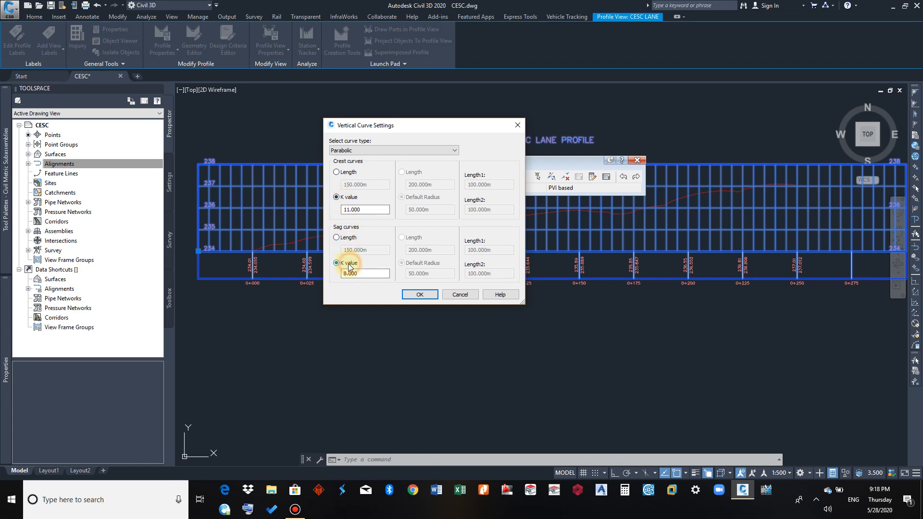
{"action": "left_click", "coordinate": [417, 294]}
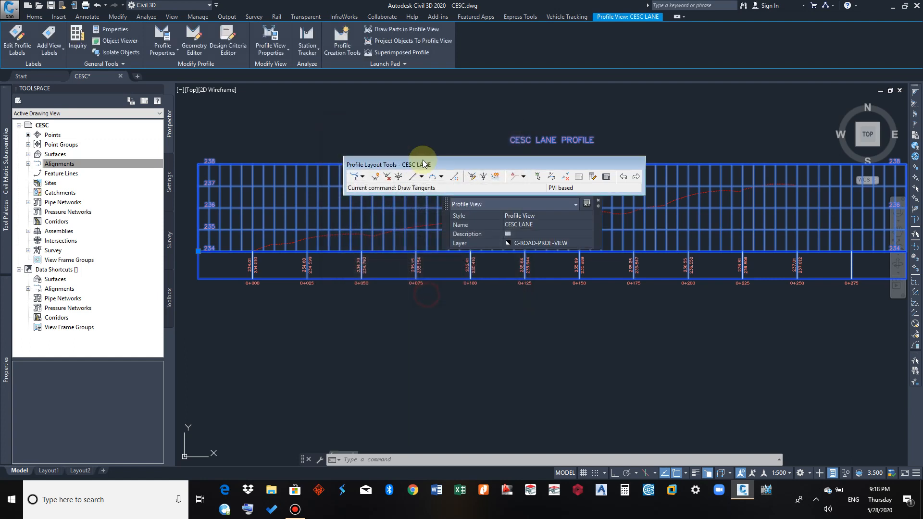
Draw a tangent with curves enabled from the existing ground line's start at 0+000 to its far endpoint just past 0+250
{"action": "left_click", "coordinate": [363, 177]}
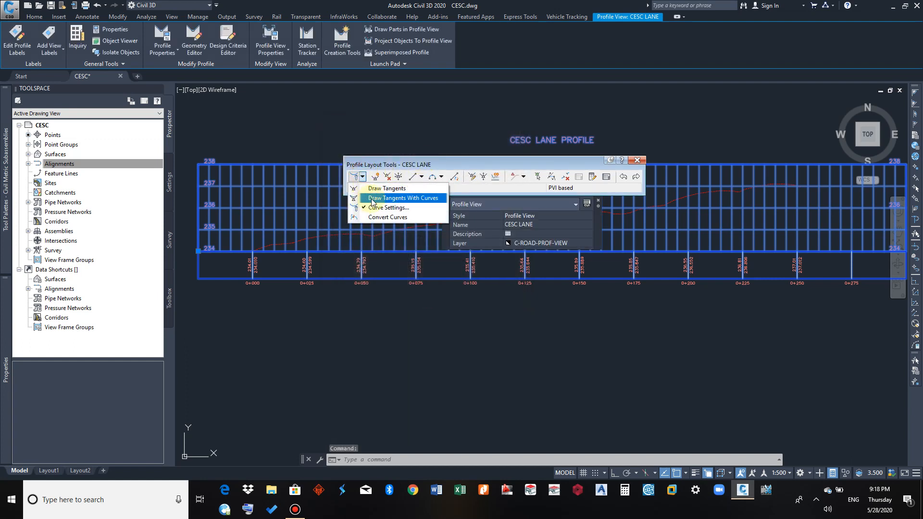
{"action": "left_click", "coordinate": [388, 199]}
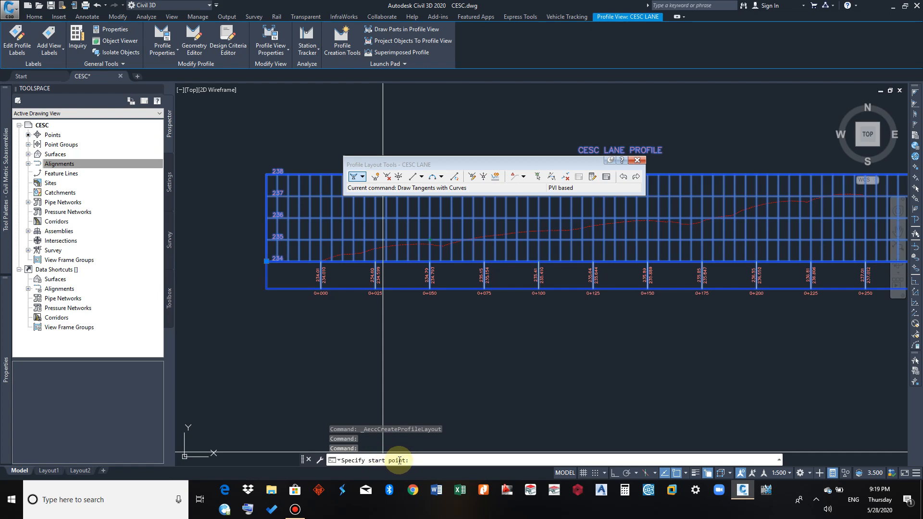
{"action": "scroll", "coordinate": [320, 268], "scroll_direction": "up", "scroll_amount": 6}
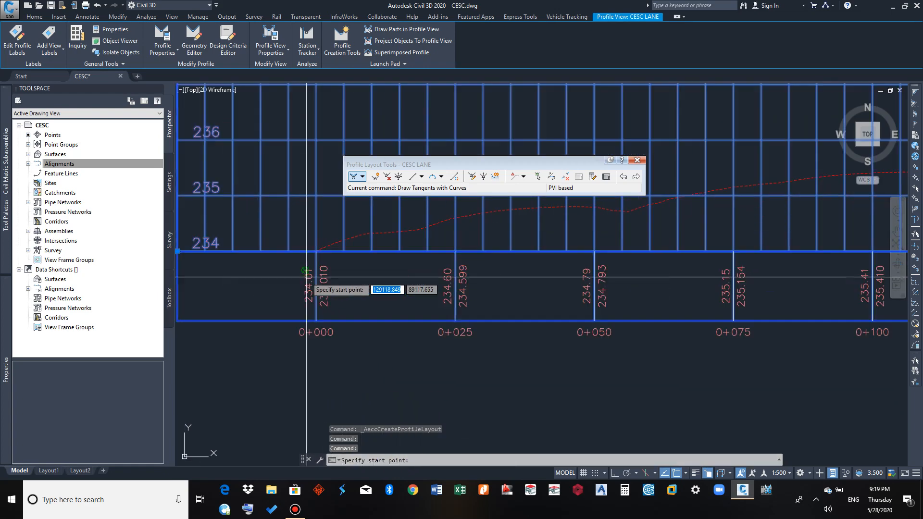
{"action": "scroll", "coordinate": [332, 238], "scroll_direction": "up", "scroll_amount": 6}
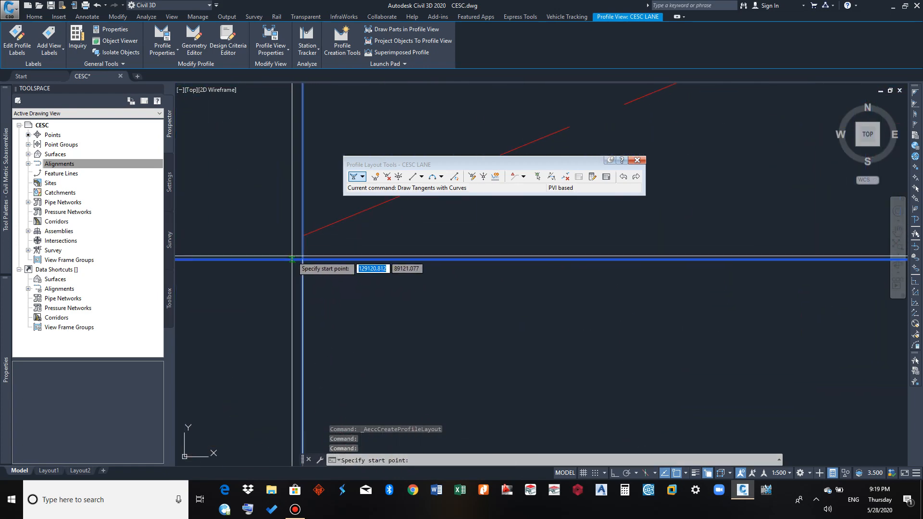
{"action": "left_click", "coordinate": [302, 238]}
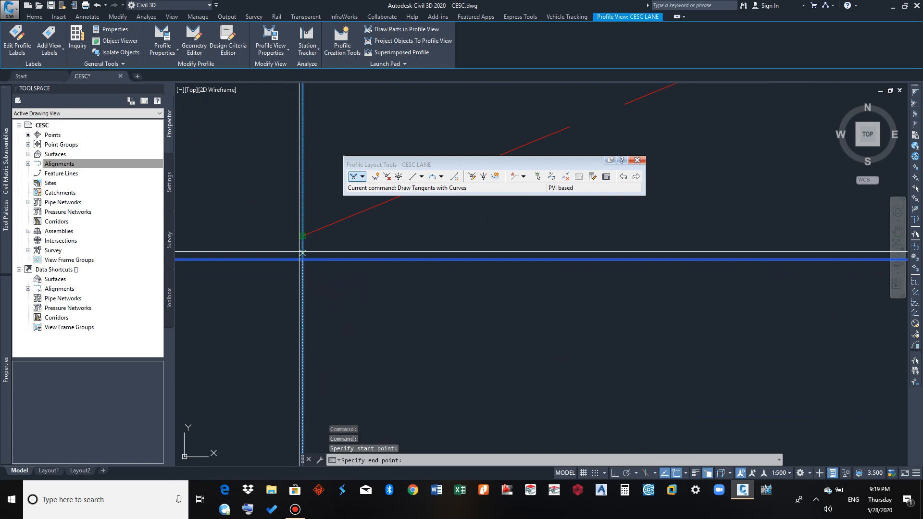
{"action": "scroll", "coordinate": [302, 238], "scroll_direction": "down", "scroll_amount": 6}
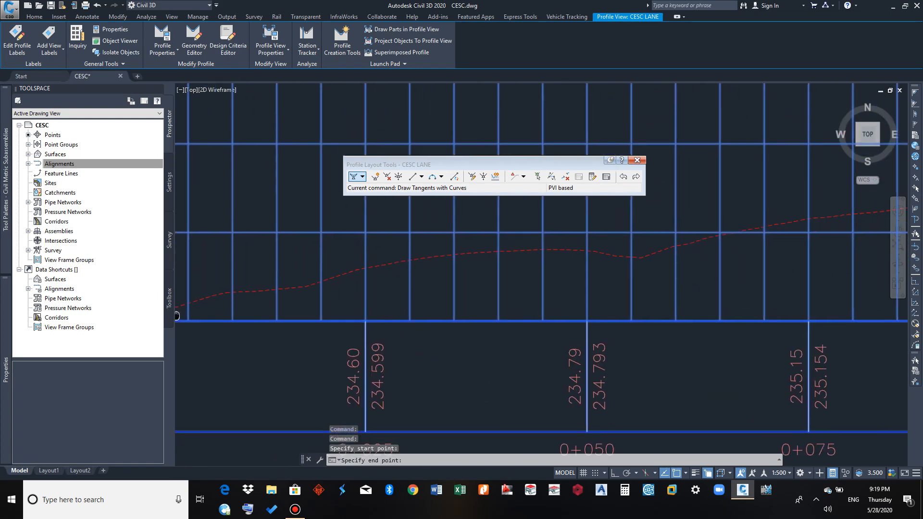
{"action": "scroll", "coordinate": [533, 295], "scroll_direction": "down", "scroll_amount": 4}
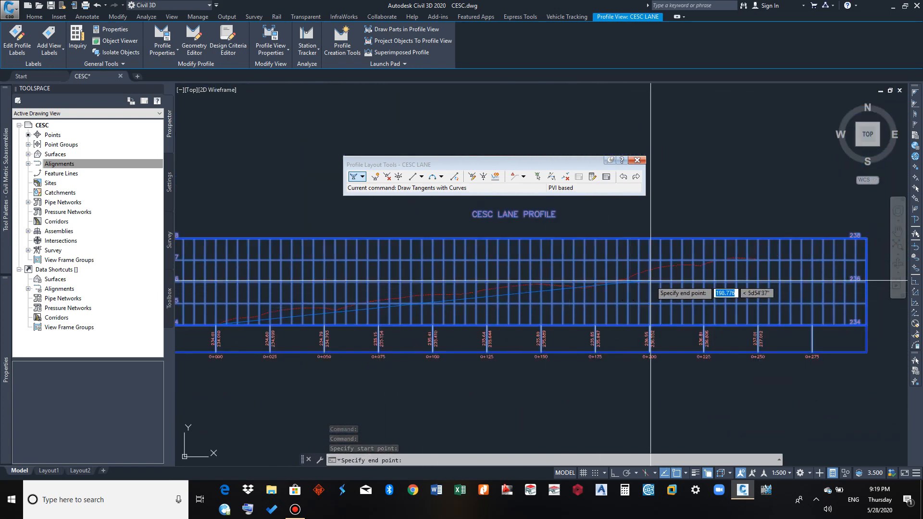
{"action": "scroll", "coordinate": [750, 260], "scroll_direction": "up", "scroll_amount": 6}
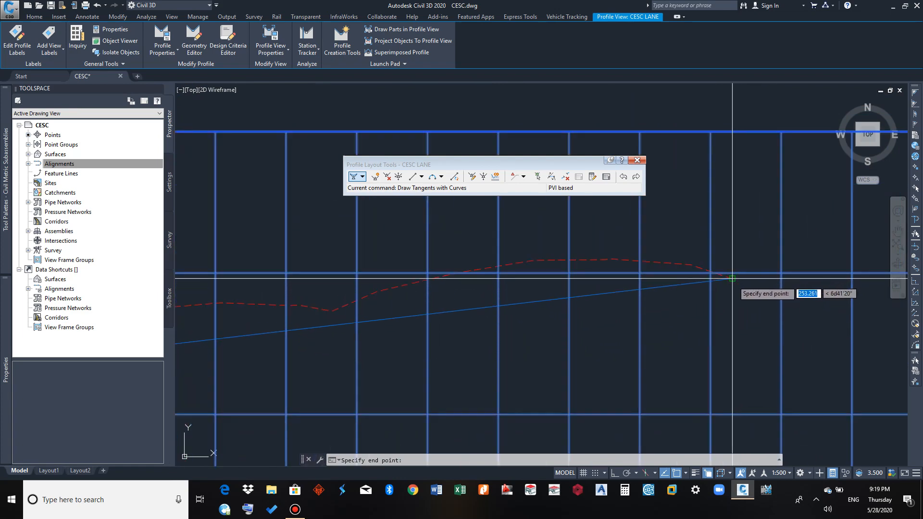
{"action": "left_click", "coordinate": [732, 278]}
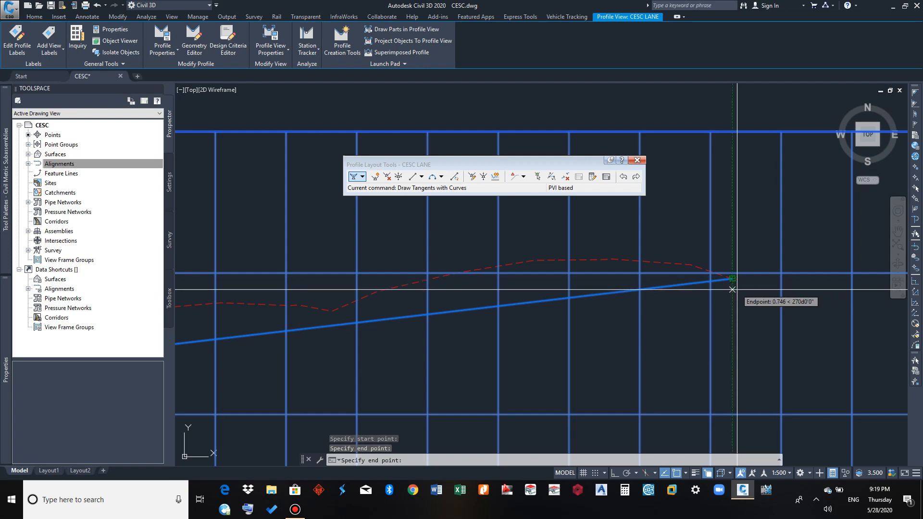
{"action": "scroll", "coordinate": [730, 281], "scroll_direction": "down", "scroll_amount": 6}
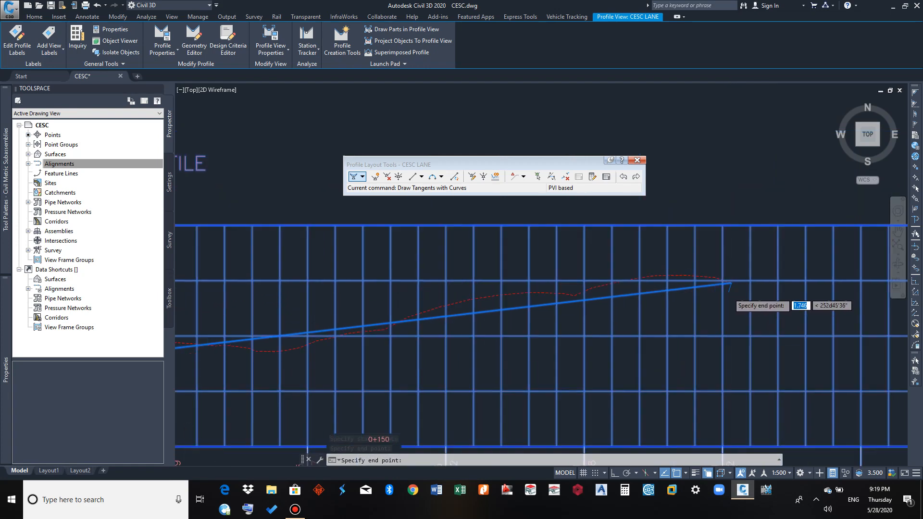
{"action": "key", "text": "Return"}
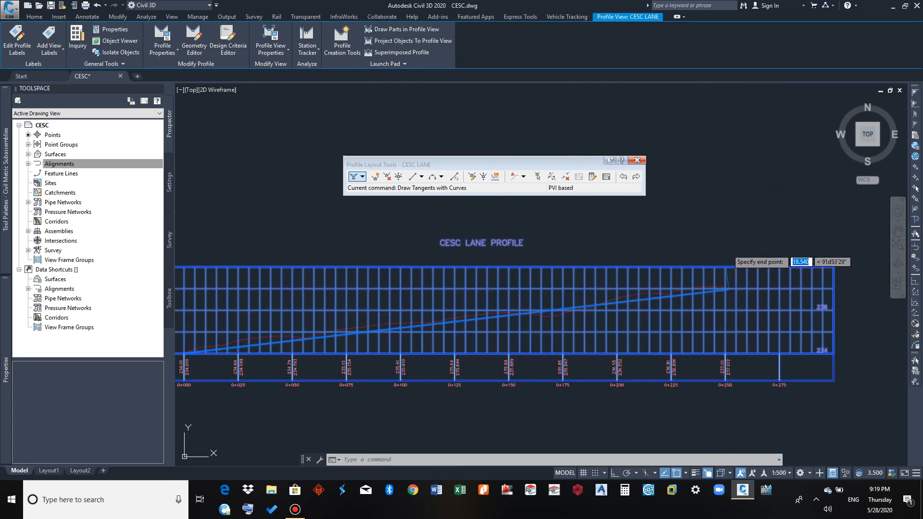
Examine the grade break labels at the design profile's start and end and the grade label along the tangent
{"action": "scroll", "coordinate": [680, 289], "scroll_direction": "down", "scroll_amount": 8}
{"action": "middle_click_drag", "start_coordinate": [614, 326], "coordinate": [715, 301]}
{"action": "scroll", "coordinate": [715, 301], "scroll_direction": "down", "scroll_amount": 2}
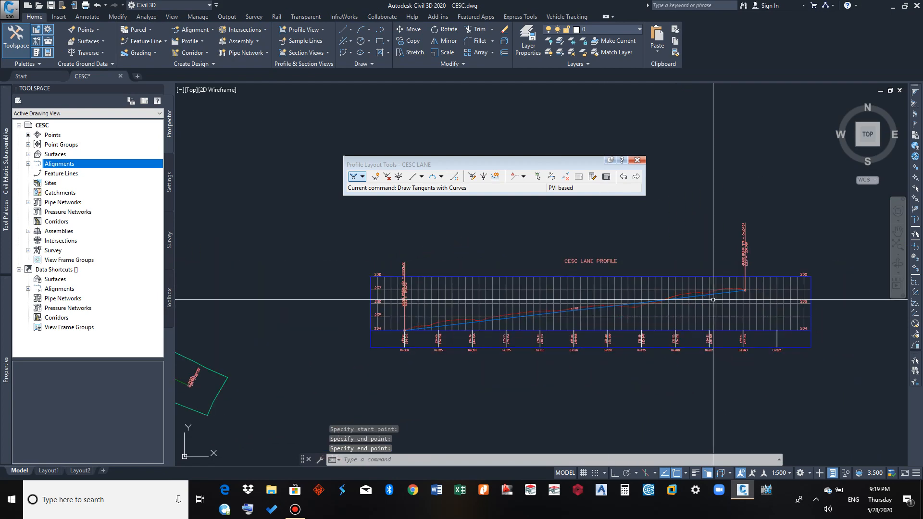
{"action": "scroll", "coordinate": [401, 312], "scroll_direction": "up", "scroll_amount": 4}
{"action": "middle_click_drag", "start_coordinate": [503, 315], "coordinate": [496, 274]}
{"action": "scroll", "coordinate": [413, 335], "scroll_direction": "up", "scroll_amount": 2}
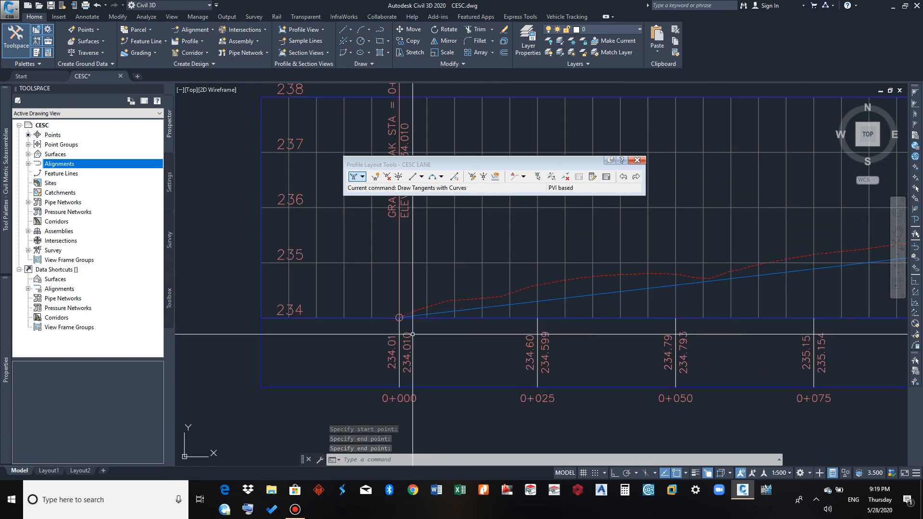
{"action": "middle_click_drag", "start_coordinate": [417, 303], "coordinate": [401, 415]}
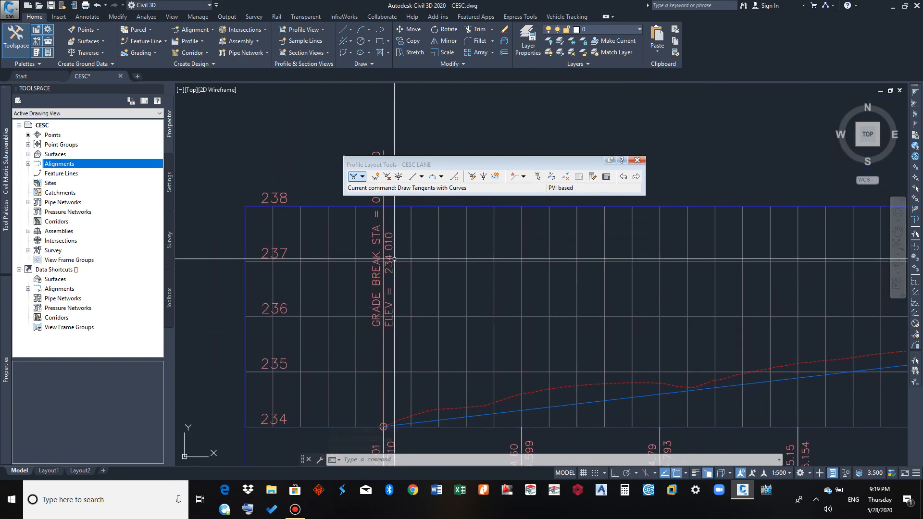
{"action": "scroll", "coordinate": [382, 262], "scroll_direction": "up", "scroll_amount": 2}
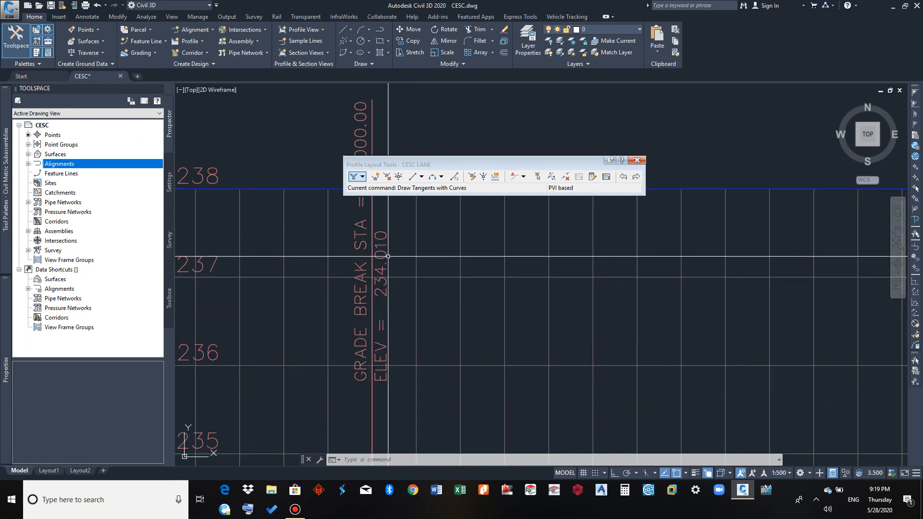
{"action": "middle_click_drag", "start_coordinate": [374, 178], "coordinate": [355, 291]}
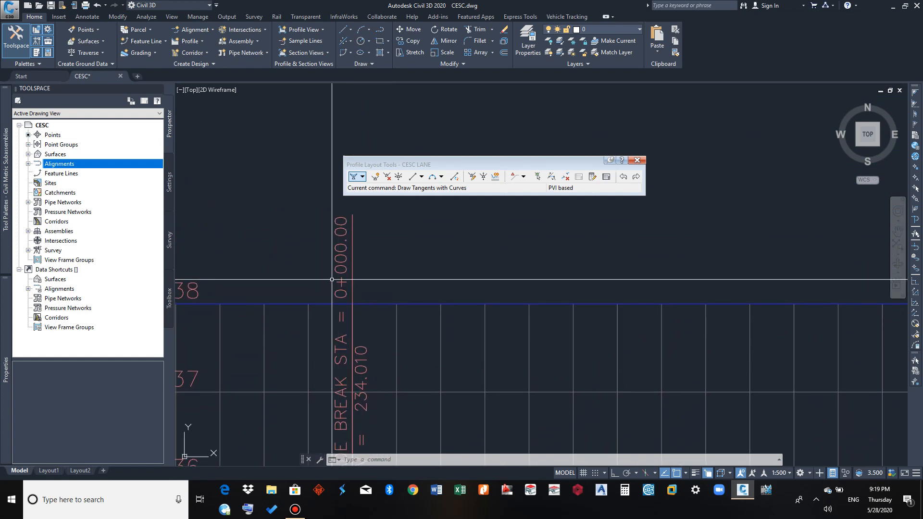
{"action": "scroll", "coordinate": [331, 291], "scroll_direction": "down", "scroll_amount": 4}
{"action": "scroll", "coordinate": [423, 308], "scroll_direction": "down", "scroll_amount": 1}
{"action": "middle_click_drag", "start_coordinate": [462, 320], "coordinate": [345, 322]}
{"action": "scroll", "coordinate": [630, 287], "scroll_direction": "up", "scroll_amount": 1}
{"action": "scroll", "coordinate": [481, 302], "scroll_direction": "up", "scroll_amount": 3}
{"action": "middle_click_drag", "start_coordinate": [487, 262], "coordinate": [596, 413]}
{"action": "middle_click_drag", "start_coordinate": [481, 321], "coordinate": [518, 417]}
{"action": "scroll", "coordinate": [457, 315], "scroll_direction": "down", "scroll_amount": 5}
{"action": "middle_click_drag", "start_coordinate": [448, 330], "coordinate": [552, 294]}
{"action": "scroll", "coordinate": [457, 317], "scroll_direction": "up", "scroll_amount": 5}
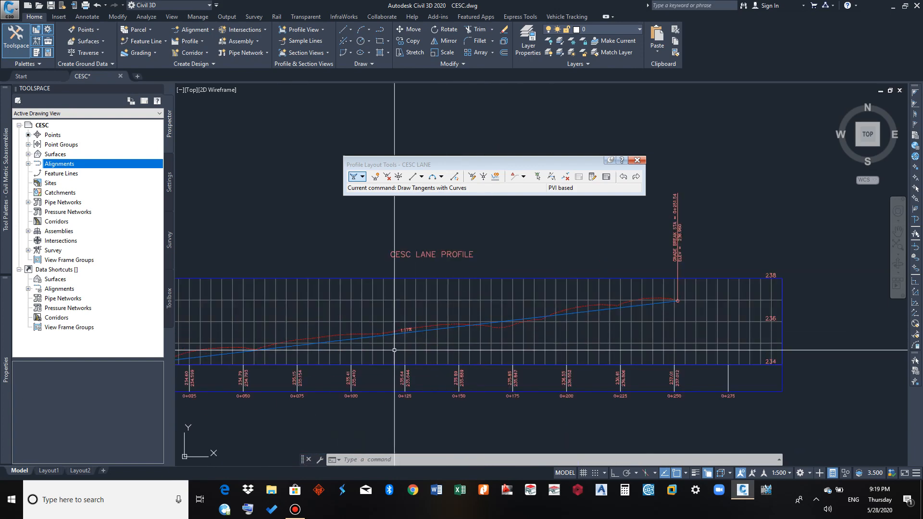
Compare the design tangent with the existing ground line along the whole alignment to judge where cut and fill occur
{"action": "middle_click_drag", "start_coordinate": [471, 330], "coordinate": [817, 293]}
{"action": "scroll", "coordinate": [284, 339], "scroll_direction": "down", "scroll_amount": 2}
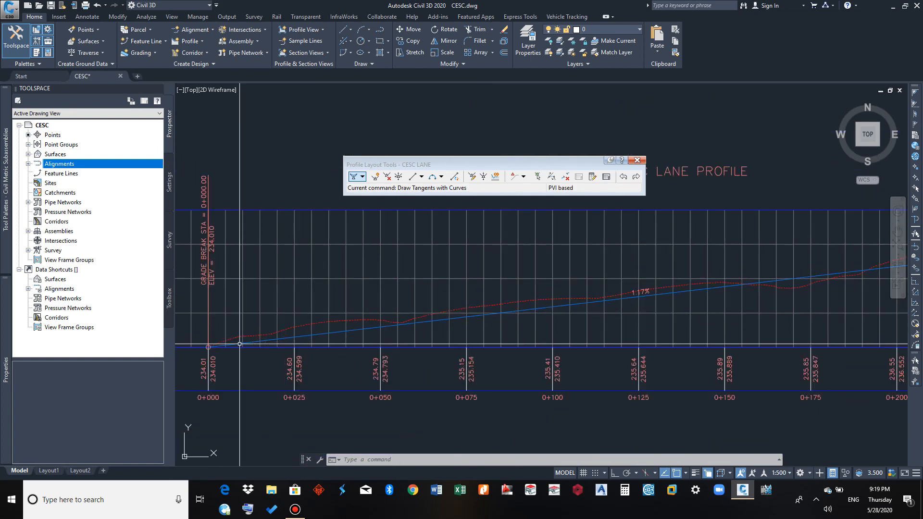
{"action": "scroll", "coordinate": [233, 345], "scroll_direction": "up", "scroll_amount": 5}
{"action": "middle_click_drag", "start_coordinate": [321, 336], "coordinate": [296, 340]}
{"action": "middle_click_drag", "start_coordinate": [347, 323], "coordinate": [303, 322]}
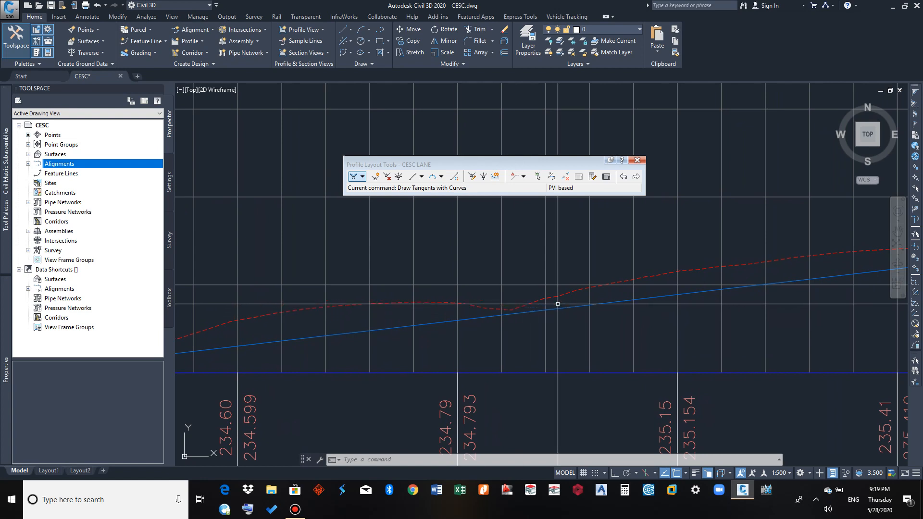
{"action": "middle_click_drag", "start_coordinate": [556, 305], "coordinate": [333, 305]}
{"action": "middle_click_drag", "start_coordinate": [516, 293], "coordinate": [436, 302]}
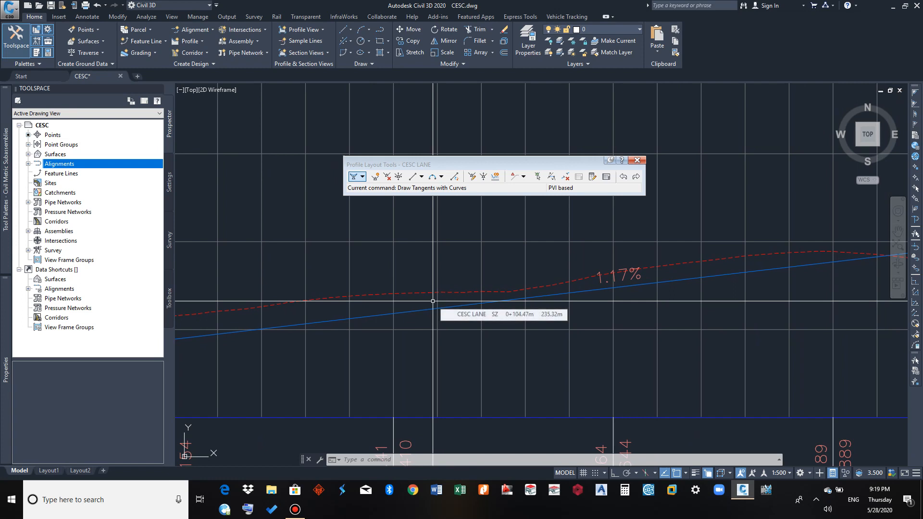
{"action": "middle_click_drag", "start_coordinate": [530, 288], "coordinate": [336, 289]}
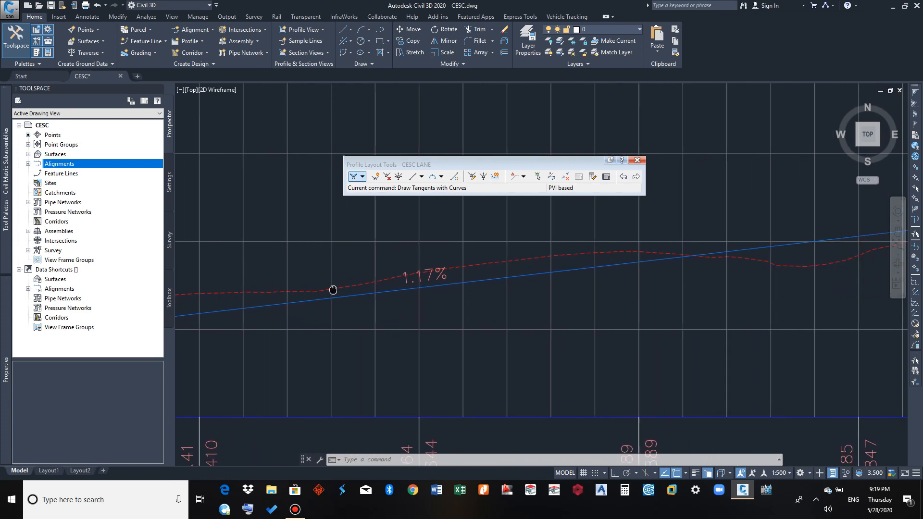
{"action": "middle_click_drag", "start_coordinate": [561, 259], "coordinate": [309, 282]}
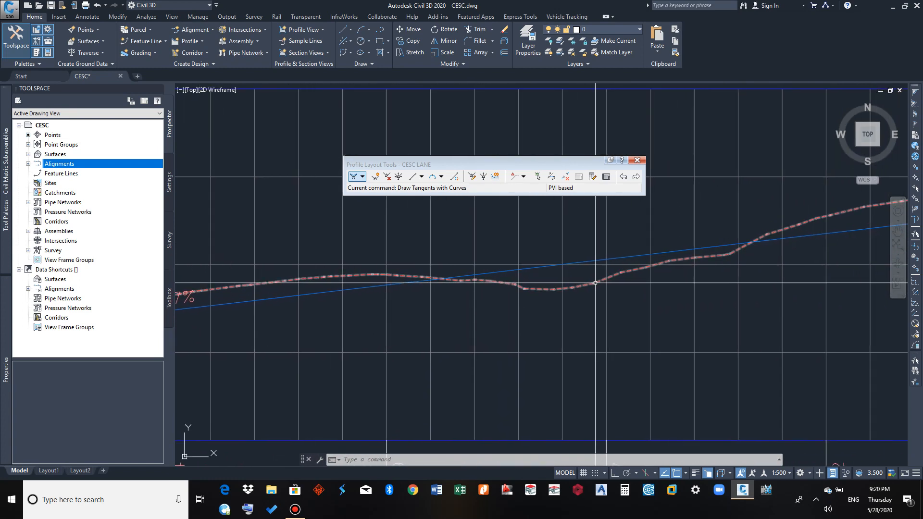
{"action": "middle_click_drag", "start_coordinate": [596, 284], "coordinate": [507, 295]}
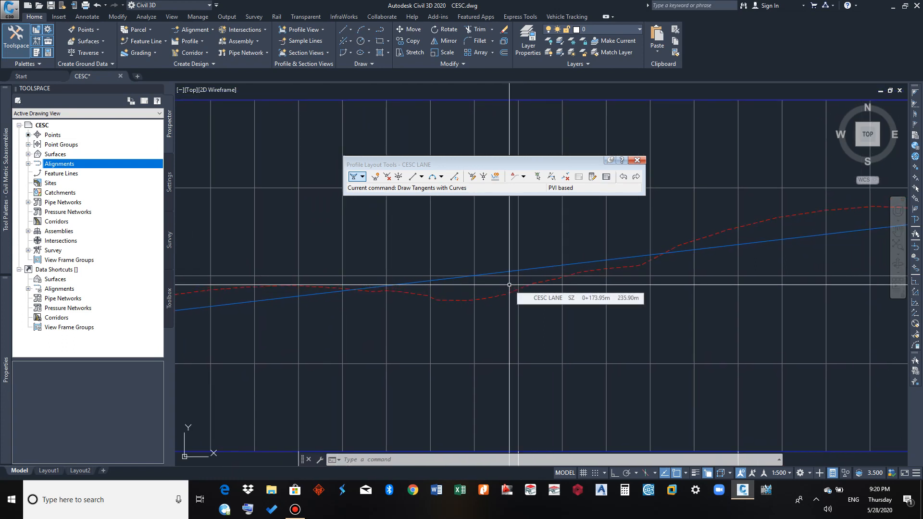
{"action": "middle_click_drag", "start_coordinate": [672, 276], "coordinate": [435, 336]}
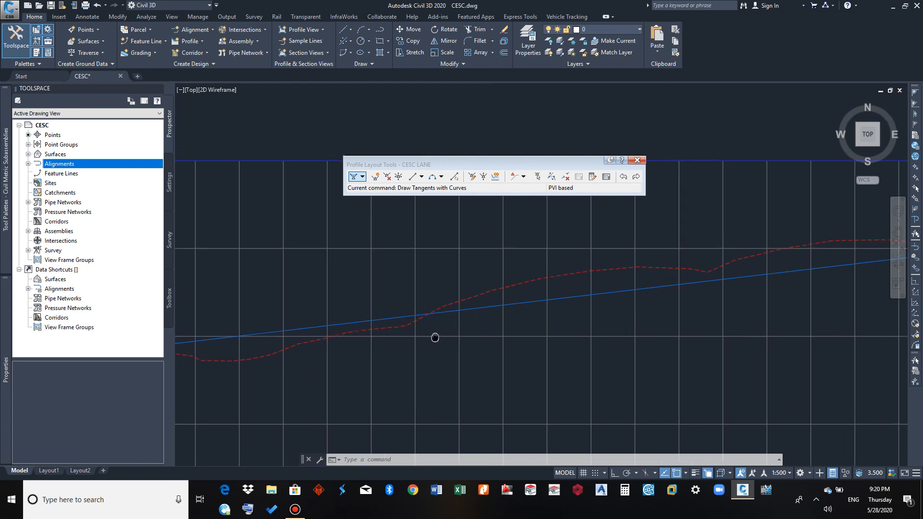
{"action": "middle_click_drag", "start_coordinate": [571, 298], "coordinate": [482, 320]}
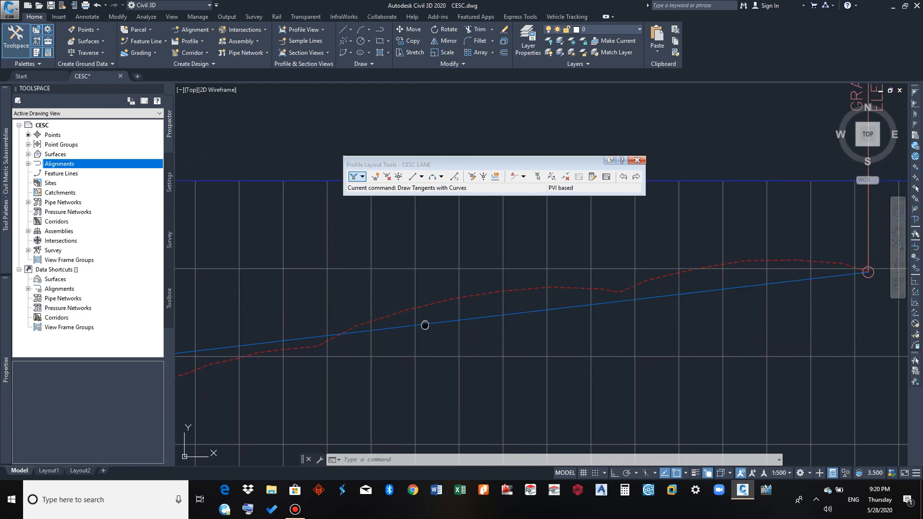
{"action": "middle_click_drag", "start_coordinate": [424, 325], "coordinate": [526, 304]}
{"action": "middle_click_drag", "start_coordinate": [391, 344], "coordinate": [568, 330]}
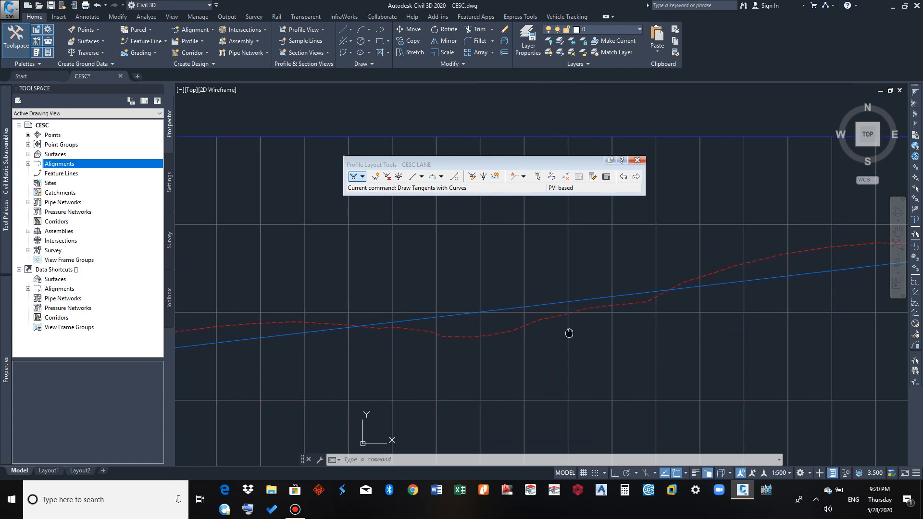
{"action": "middle_click_drag", "start_coordinate": [453, 329], "coordinate": [674, 315]}
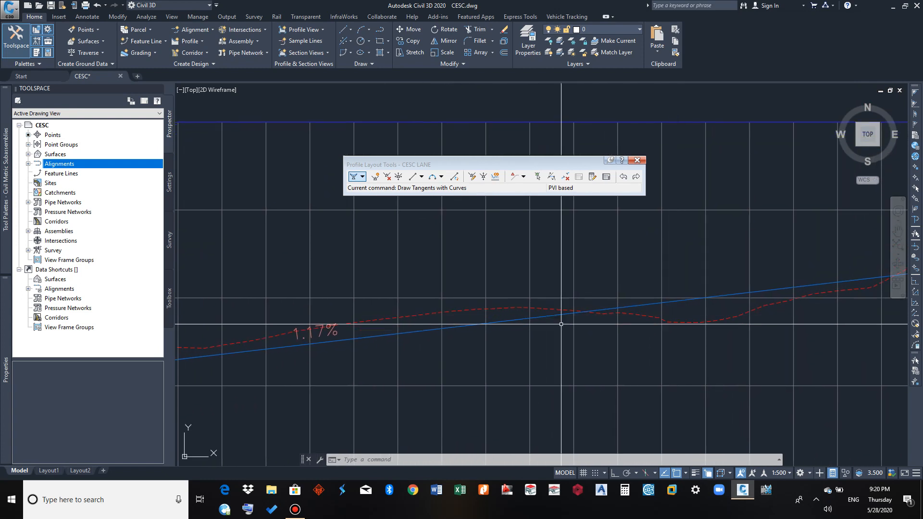
{"action": "middle_click_drag", "start_coordinate": [451, 340], "coordinate": [665, 319]}
{"action": "middle_click_drag", "start_coordinate": [486, 346], "coordinate": [685, 332]}
{"action": "middle_click_drag", "start_coordinate": [409, 363], "coordinate": [816, 295]}
Insert a PVI on the design profile at station 0+145.00, elevation 236.000 m
{"action": "scroll", "coordinate": [344, 332], "scroll_direction": "down", "scroll_amount": 2}
{"action": "scroll", "coordinate": [345, 332], "scroll_direction": "down", "scroll_amount": 2}
{"action": "middle_click_drag", "start_coordinate": [295, 332], "coordinate": [248, 332]}
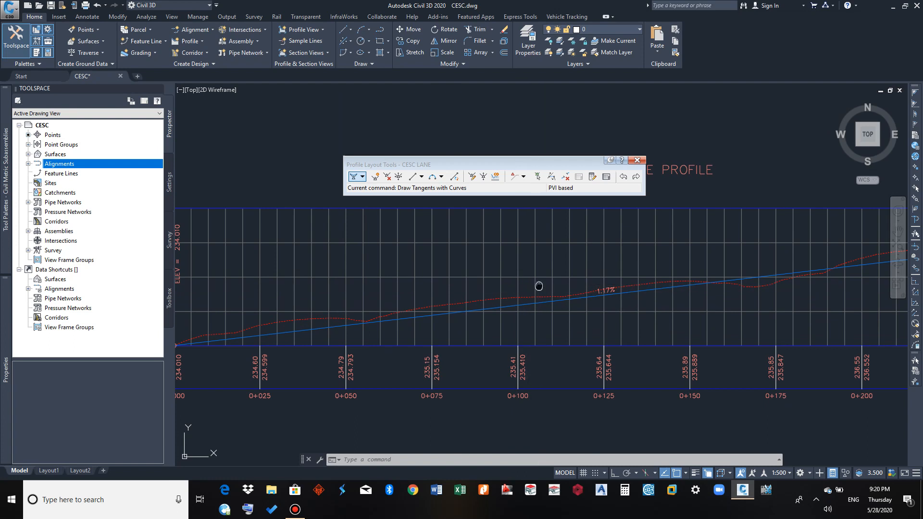
{"action": "mouse_move", "coordinate": [521, 290]}
{"action": "middle_mouse_down"}
{"action": "mouse_move", "coordinate": [381, 307]}
{"action": "mouse_move", "coordinate": [517, 290]}
{"action": "middle_mouse_up"}
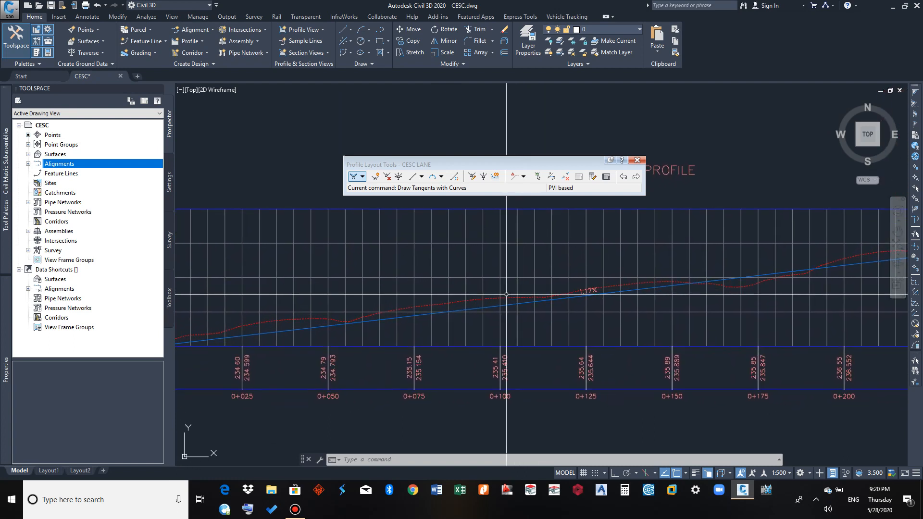
{"action": "left_click", "coordinate": [375, 177]}
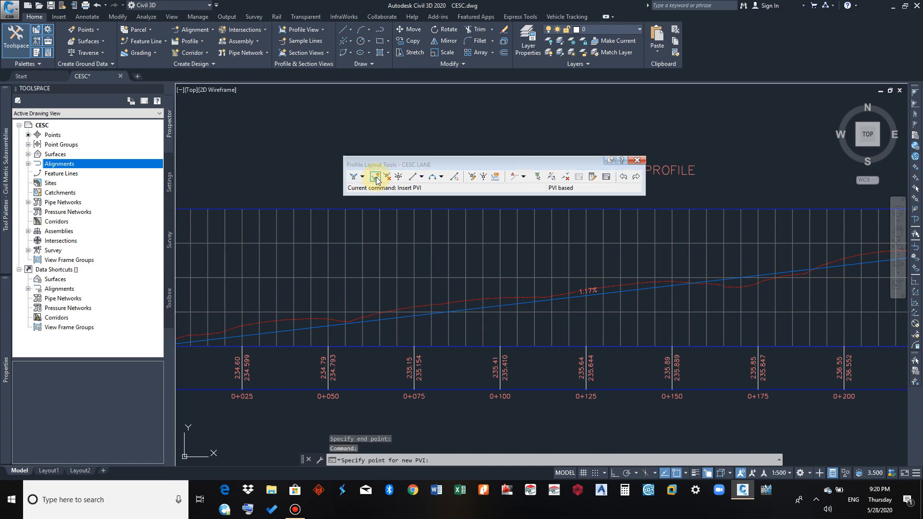
{"action": "middle_click_drag", "start_coordinate": [542, 288], "coordinate": [561, 267]}
{"action": "scroll", "coordinate": [488, 276], "scroll_direction": "up", "scroll_amount": 1}
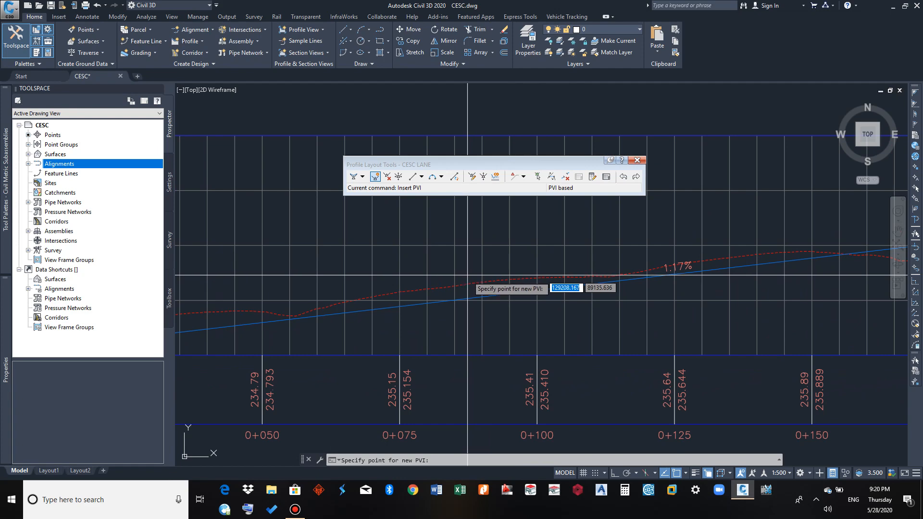
{"action": "middle_click_drag", "start_coordinate": [467, 275], "coordinate": [250, 286]}
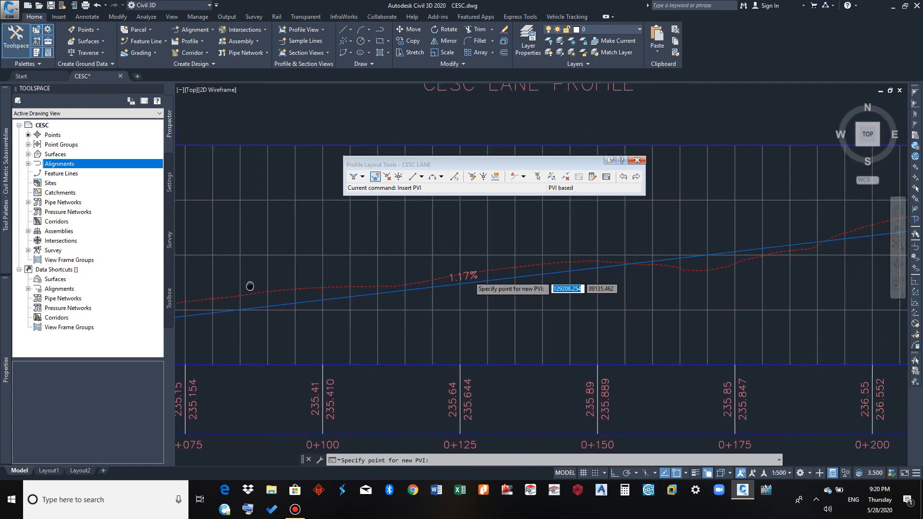
{"action": "scroll", "coordinate": [250, 286], "scroll_direction": "down", "scroll_amount": 2}
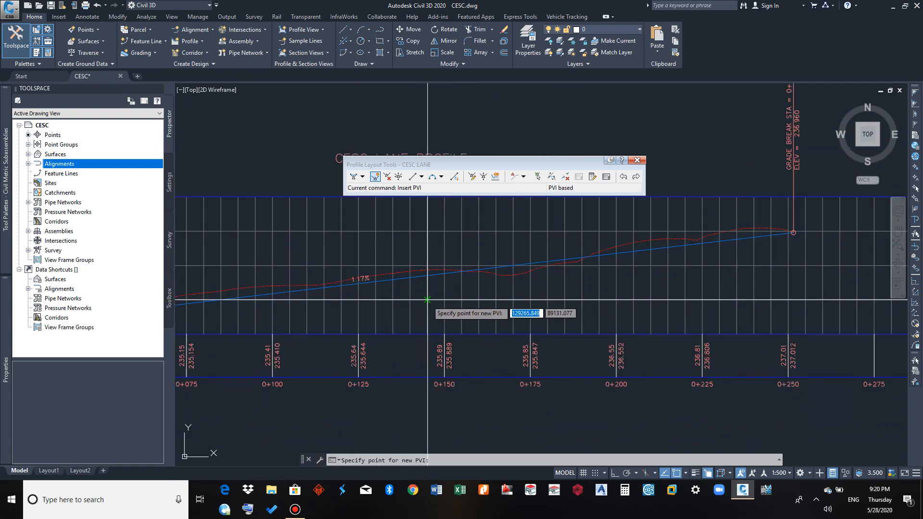
{"action": "scroll", "coordinate": [433, 304], "scroll_direction": "up", "scroll_amount": 2}
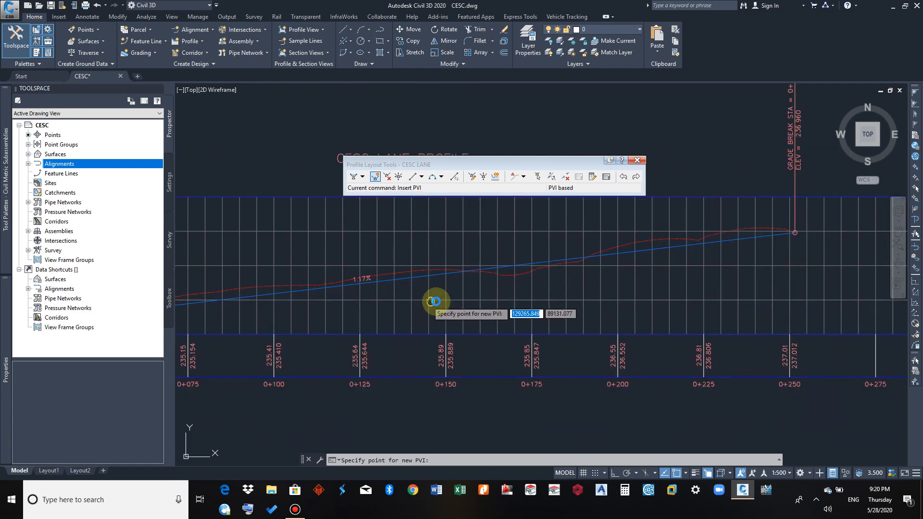
{"action": "left_click", "coordinate": [512, 260]}
{"action": "scroll", "coordinate": [520, 264], "scroll_direction": "down", "scroll_amount": 2}
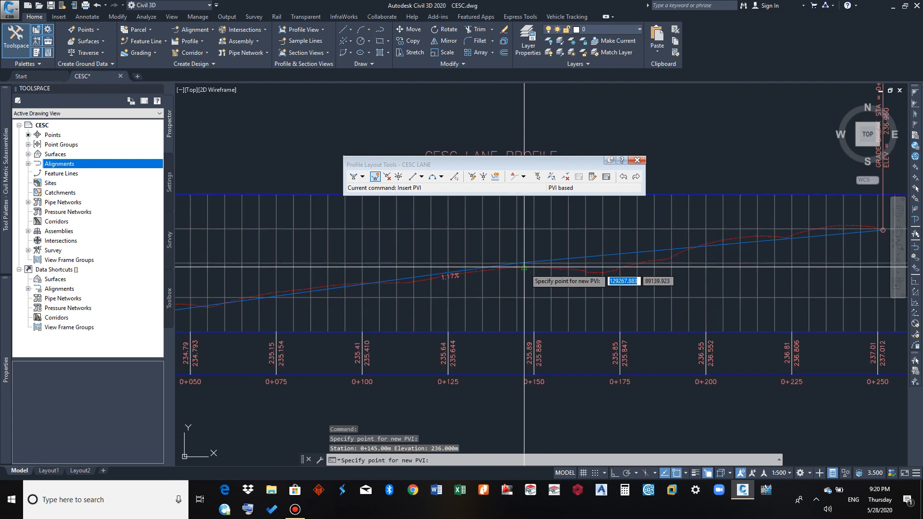
{"action": "key", "text": "Return"}
Examine the grade break label and the bend in the design profile at the inserted PVI
{"action": "scroll", "coordinate": [532, 278], "scroll_direction": "down", "scroll_amount": 4}
{"action": "middle_click_drag", "start_coordinate": [533, 283], "coordinate": [536, 327]}
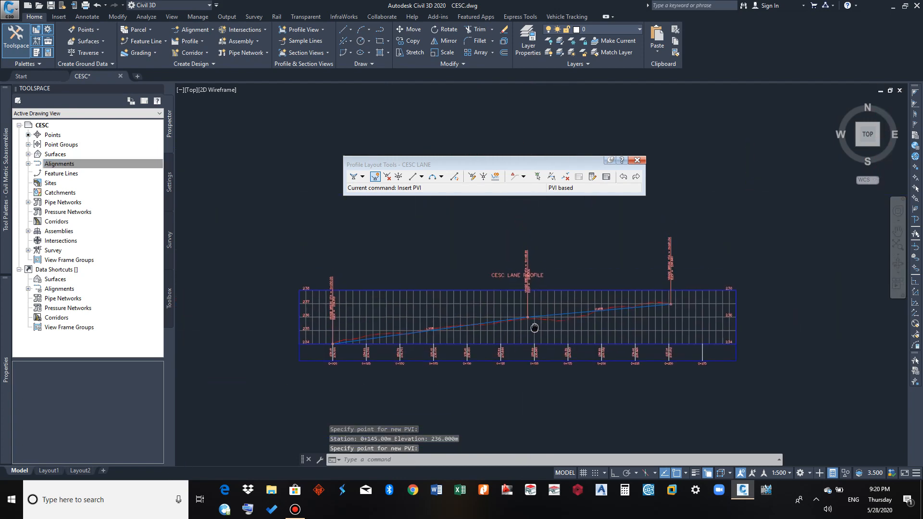
{"action": "scroll", "coordinate": [530, 277], "scroll_direction": "up", "scroll_amount": 6}
{"action": "scroll", "coordinate": [531, 305], "scroll_direction": "up", "scroll_amount": 2}
{"action": "scroll", "coordinate": [572, 307], "scroll_direction": "down", "scroll_amount": 4}
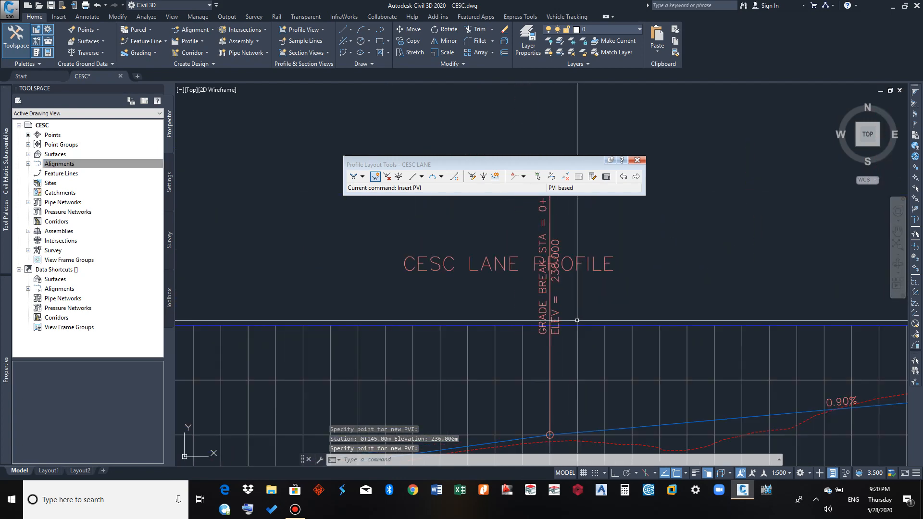
{"action": "scroll", "coordinate": [565, 390], "scroll_direction": "down", "scroll_amount": 5}
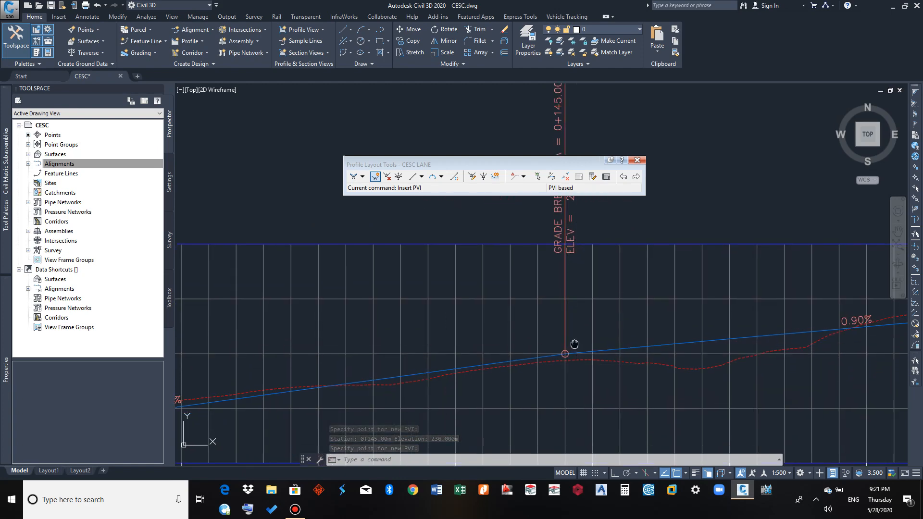
{"action": "middle_click_drag", "start_coordinate": [535, 386], "coordinate": [561, 373]}
Compare the tangents before and after the 0+145 PVI with the existing ground line and check their grade labels
{"action": "scroll", "coordinate": [406, 389], "scroll_direction": "up", "scroll_amount": 4}
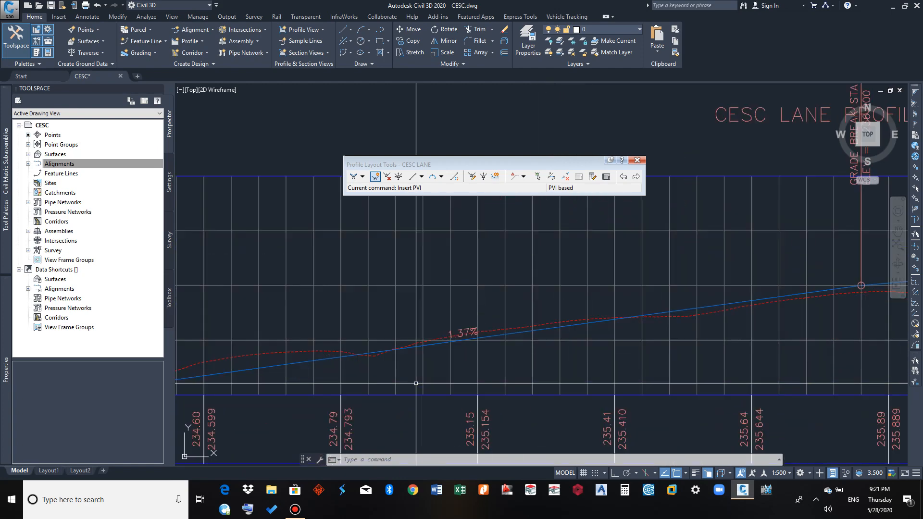
{"action": "middle_click_drag", "start_coordinate": [423, 367], "coordinate": [397, 377]}
{"action": "scroll", "coordinate": [435, 350], "scroll_direction": "up", "scroll_amount": 4}
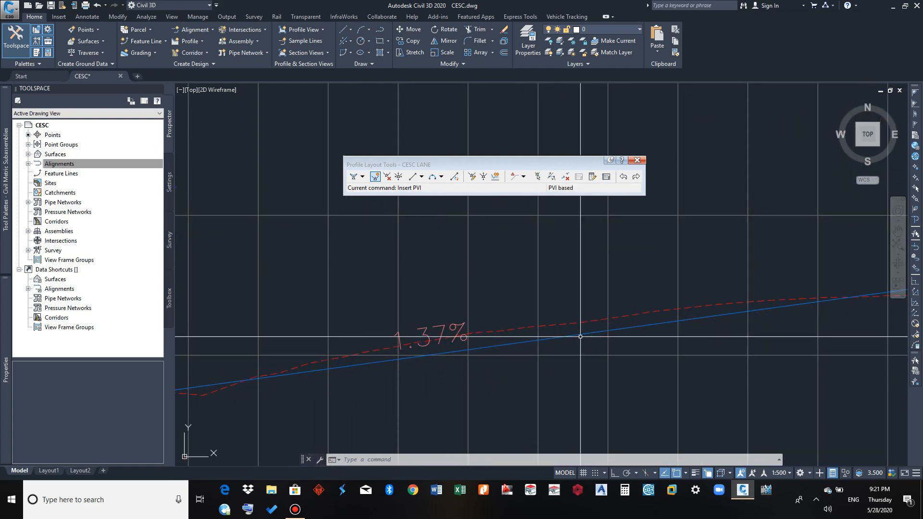
{"action": "scroll", "coordinate": [581, 336], "scroll_direction": "down", "scroll_amount": 4}
{"action": "middle_click_drag", "start_coordinate": [584, 340], "coordinate": [268, 379]}
{"action": "middle_click_drag", "start_coordinate": [706, 333], "coordinate": [500, 358]}
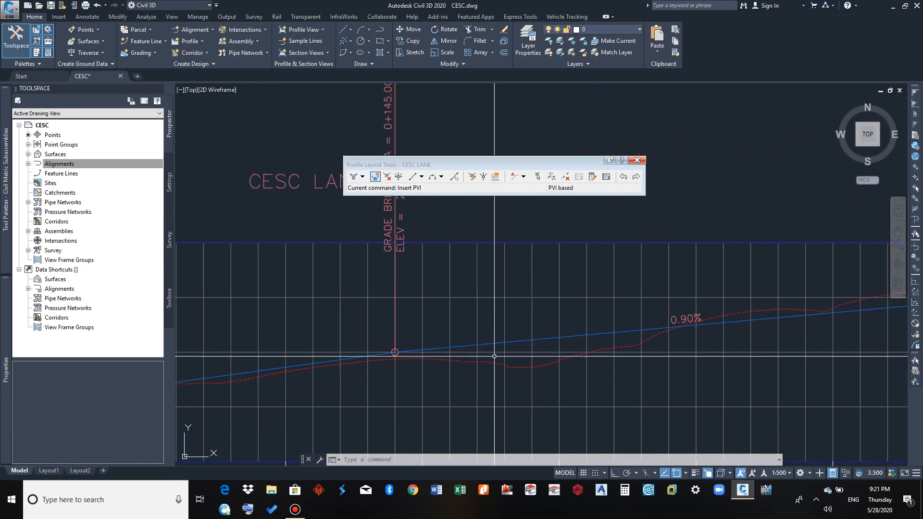
{"action": "middle_click_drag", "start_coordinate": [880, 307], "coordinate": [808, 311]}
{"action": "scroll", "coordinate": [573, 353], "scroll_direction": "down", "scroll_amount": 4}
{"action": "middle_click_drag", "start_coordinate": [517, 369], "coordinate": [619, 343]}
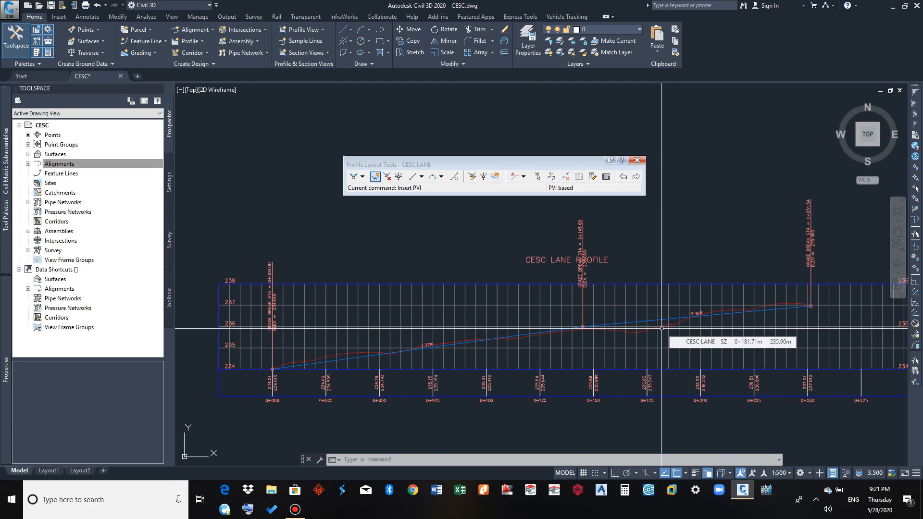
{"action": "scroll", "coordinate": [568, 330], "scroll_direction": "up", "scroll_amount": 6}
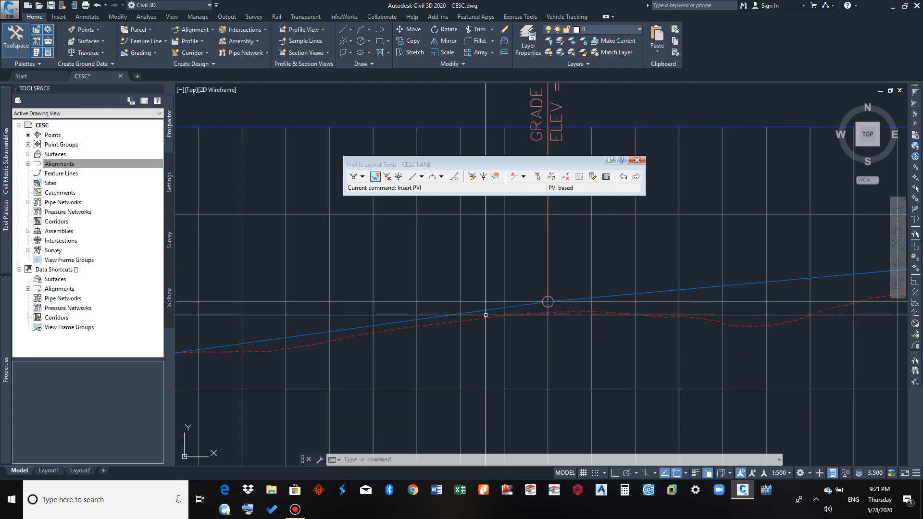
{"action": "middle_click_drag", "start_coordinate": [566, 364], "coordinate": [630, 367]}
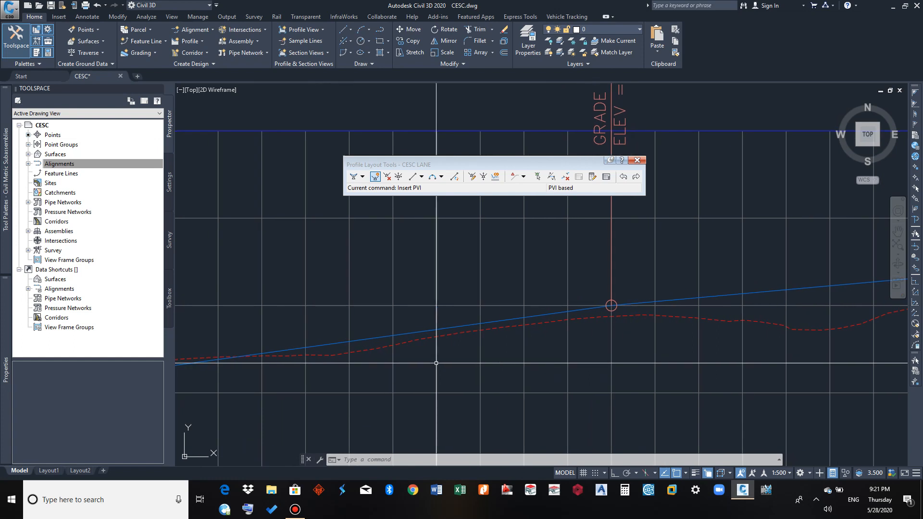
{"action": "middle_click_drag", "start_coordinate": [690, 344], "coordinate": [542, 305]}
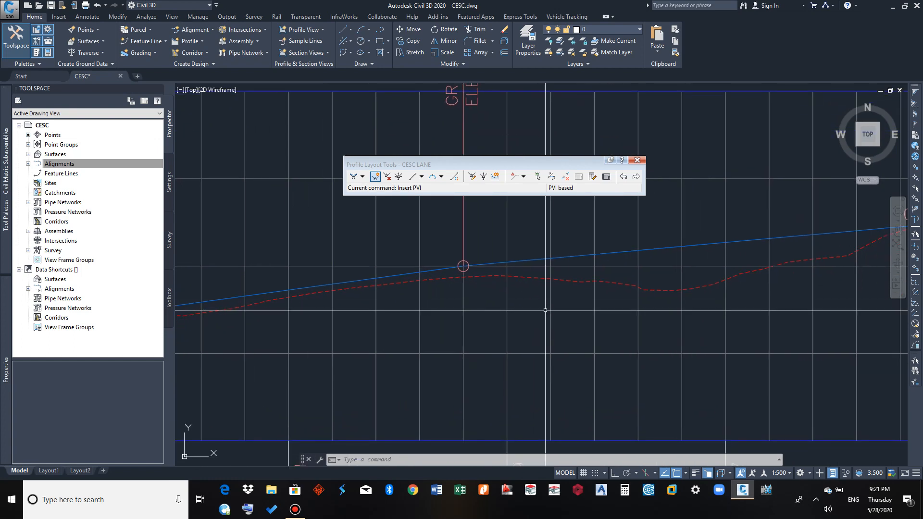
Add a free parabolic vertical curve between the two tangents meeting at the 0+145 PVI, defined by a K value of 11
{"action": "left_click", "coordinate": [442, 176]}
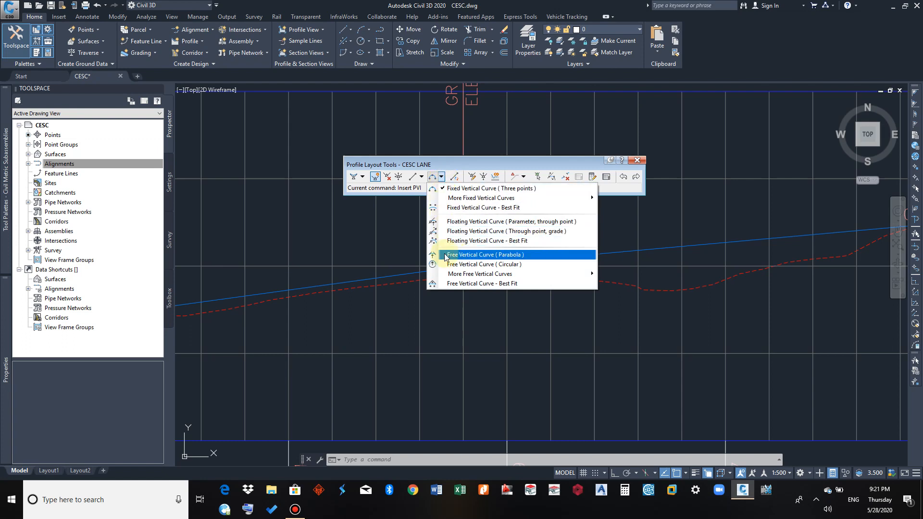
{"action": "left_click", "coordinate": [509, 255]}
{"action": "scroll", "coordinate": [457, 309], "scroll_direction": "down", "scroll_amount": 5}
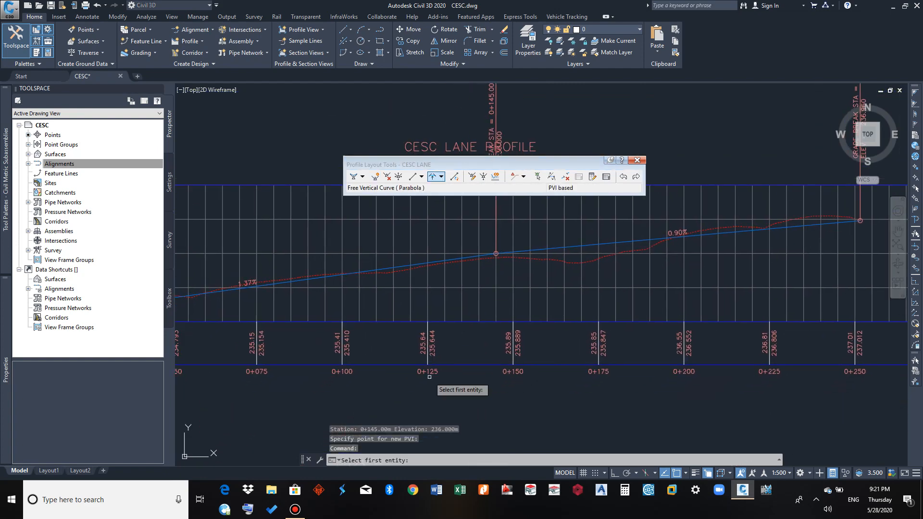
{"action": "left_click", "coordinate": [359, 462]}
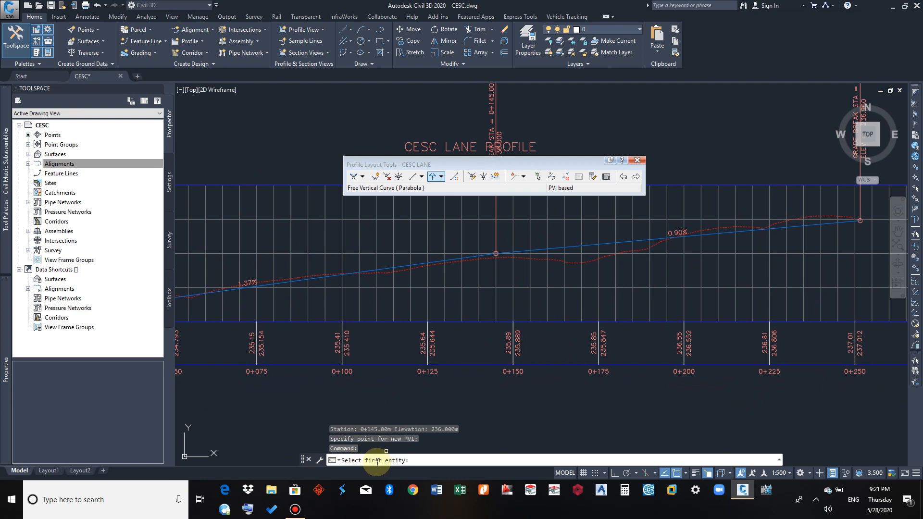
{"action": "scroll", "coordinate": [425, 264], "scroll_direction": "up", "scroll_amount": 3}
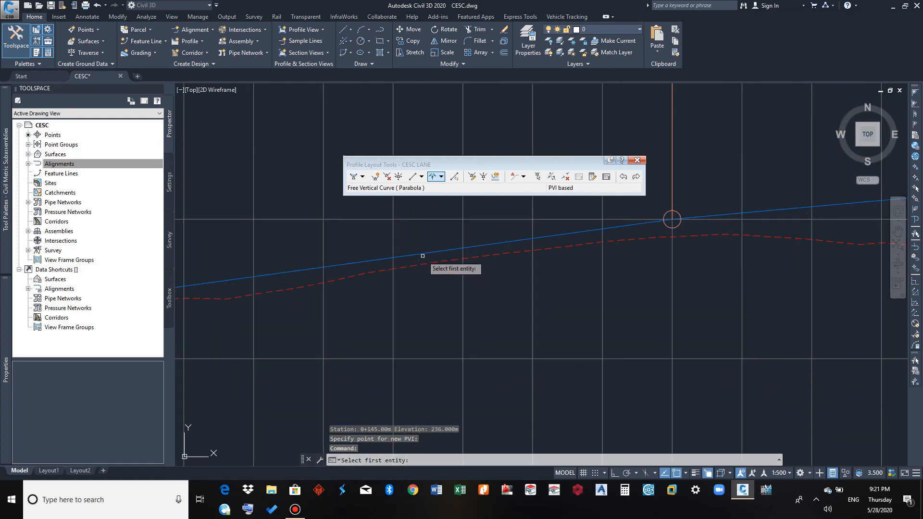
{"action": "left_click", "coordinate": [423, 254]}
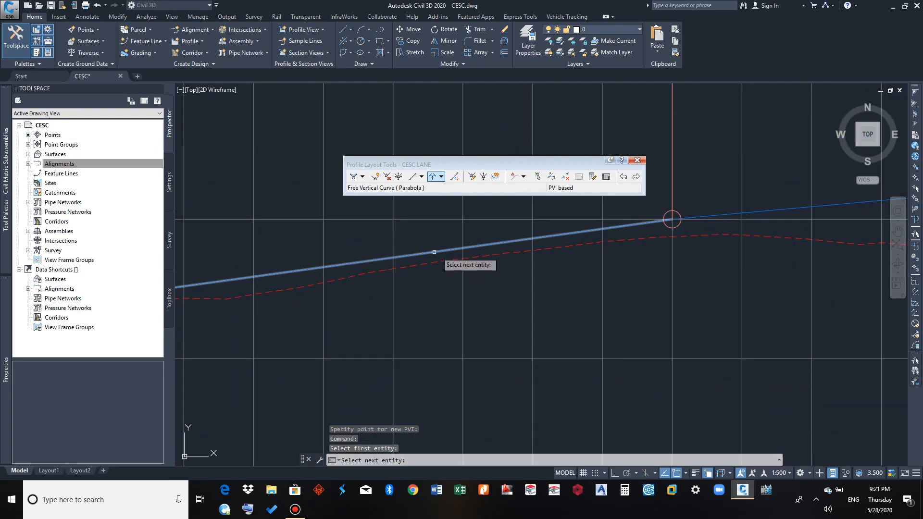
{"action": "middle_click_drag", "start_coordinate": [554, 266], "coordinate": [267, 312]}
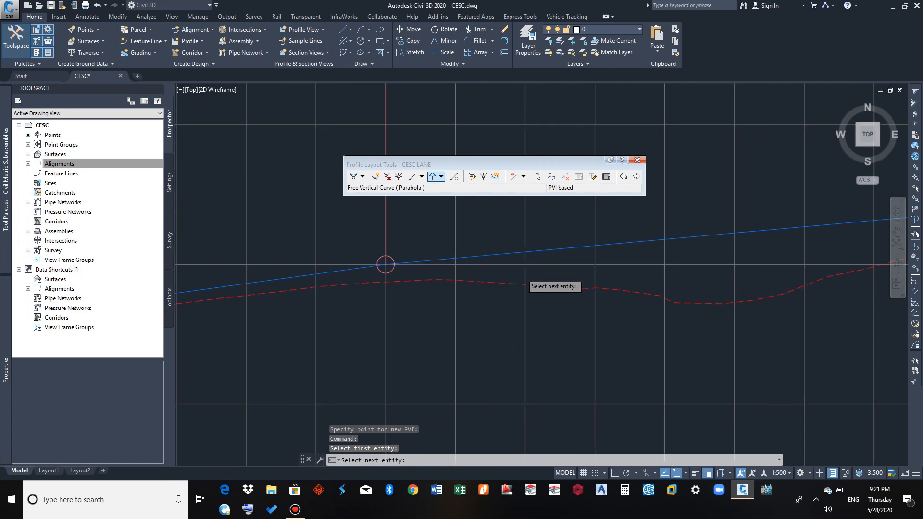
{"action": "left_click", "coordinate": [485, 255]}
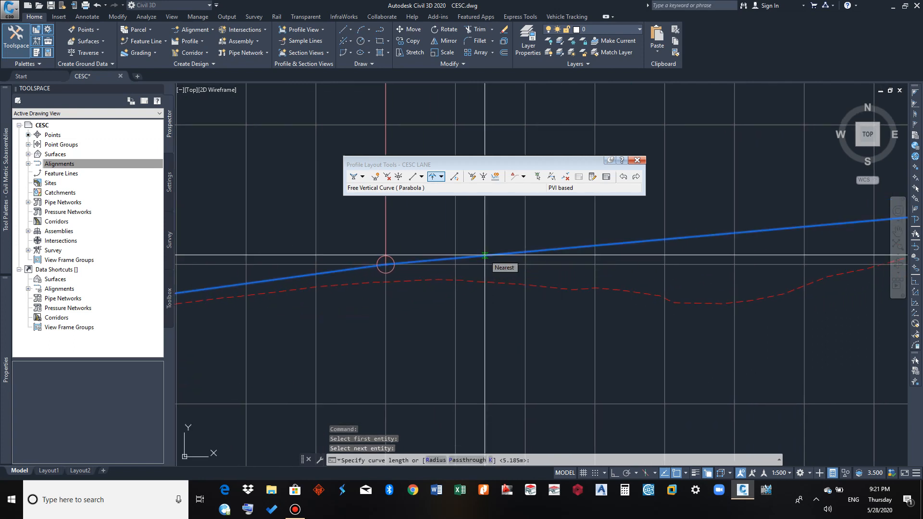
{"action": "left_click", "coordinate": [400, 459]}
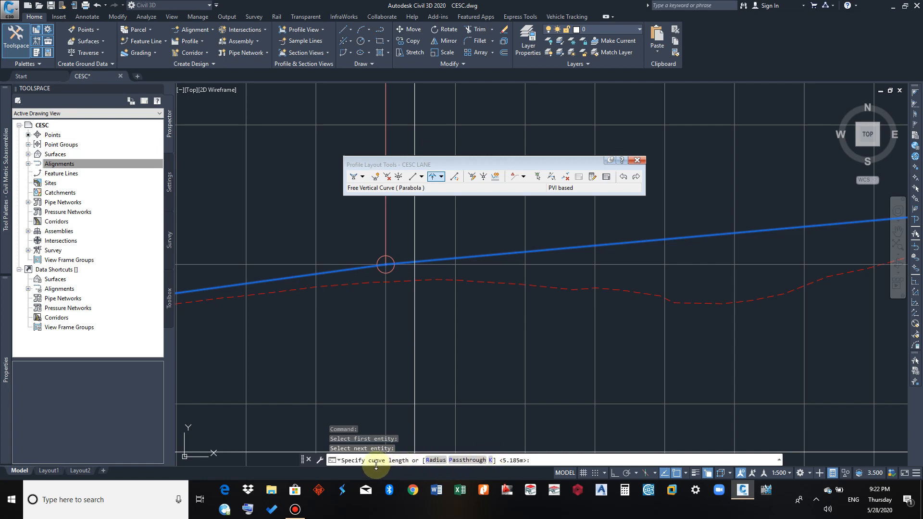
{"action": "left_click", "coordinate": [492, 460]}
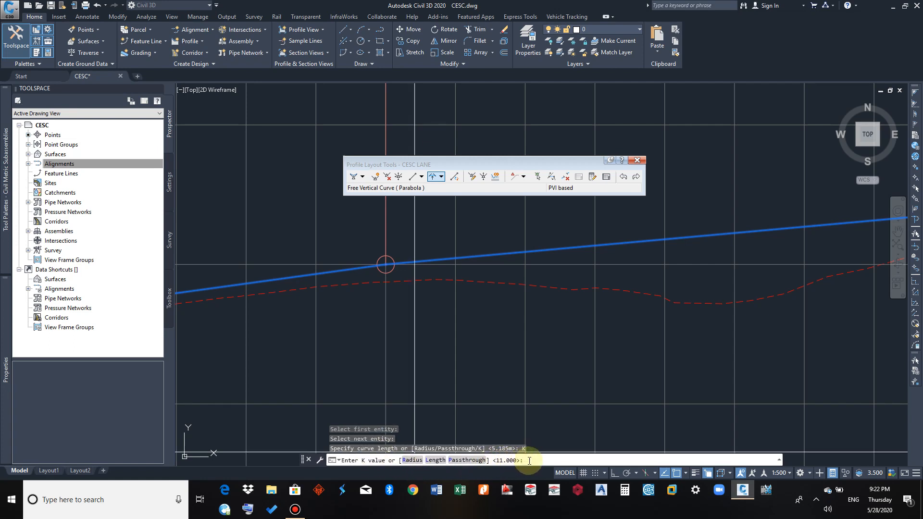
{"action": "key", "text": "Return"}
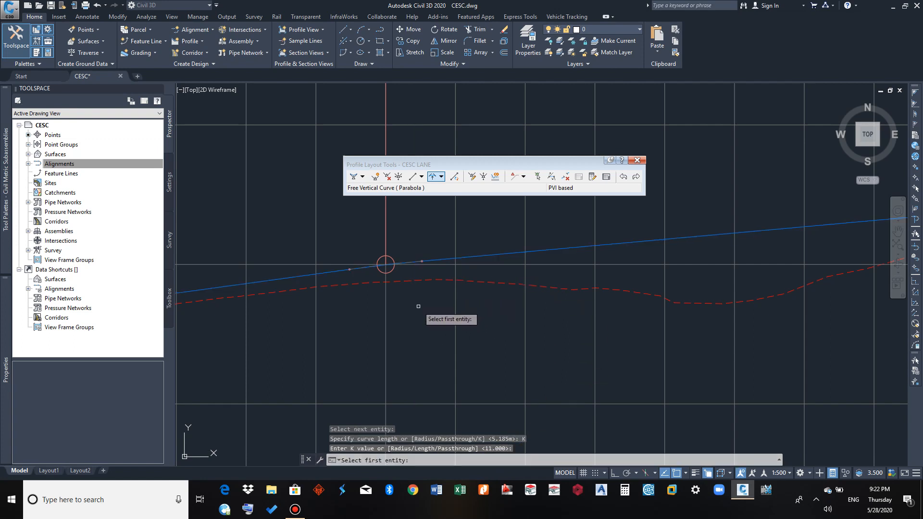
Inspect the parabolic curve and its start and end points around the 0+145 PVI, and end the curve command
{"action": "scroll", "coordinate": [349, 269], "scroll_direction": "up", "scroll_amount": 5}
{"action": "scroll", "coordinate": [355, 284], "scroll_direction": "down", "scroll_amount": 2}
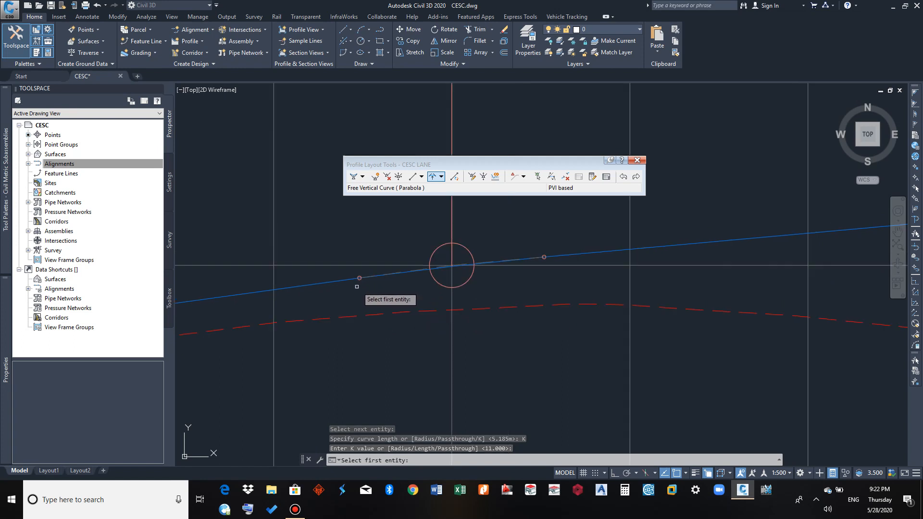
{"action": "scroll", "coordinate": [343, 283], "scroll_direction": "up", "scroll_amount": 4}
{"action": "scroll", "coordinate": [343, 283], "scroll_direction": "down", "scroll_amount": 4}
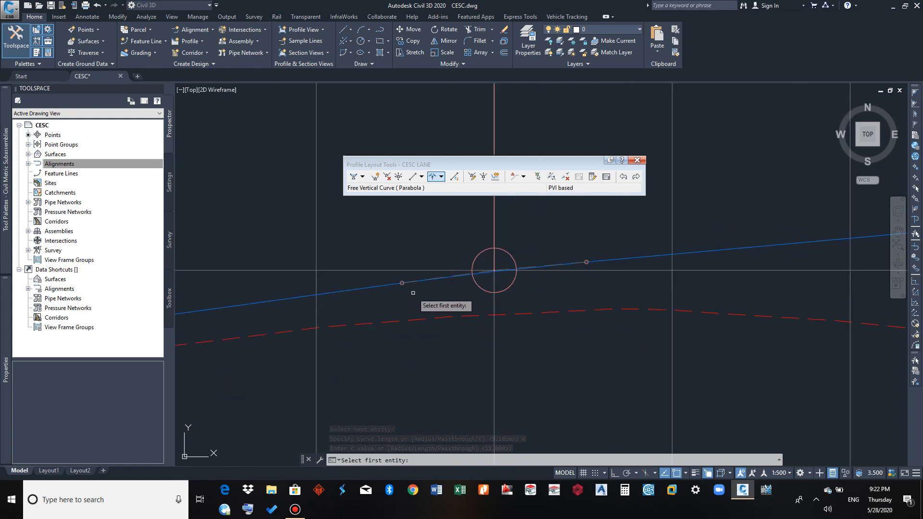
{"action": "scroll", "coordinate": [353, 315], "scroll_direction": "up", "scroll_amount": 3}
{"action": "scroll", "coordinate": [345, 311], "scroll_direction": "down", "scroll_amount": 1}
{"action": "middle_click_drag", "start_coordinate": [345, 311], "coordinate": [309, 320]}
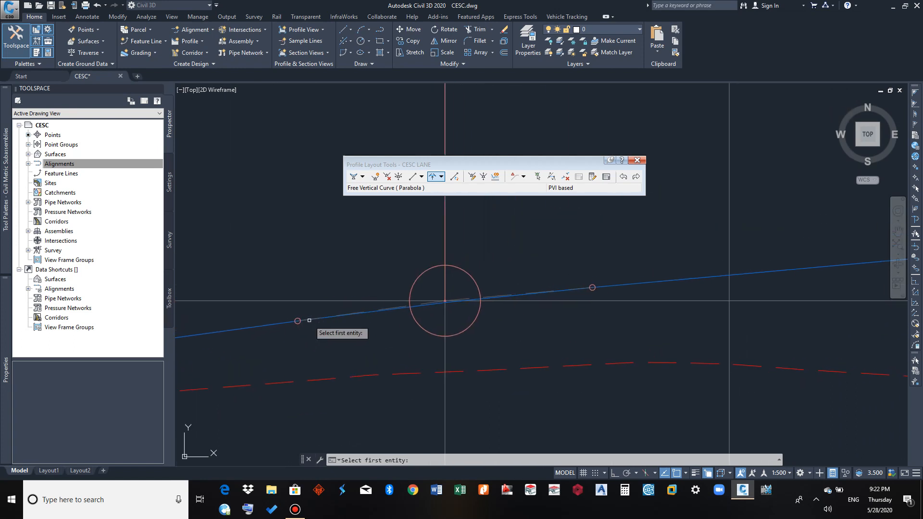
{"action": "scroll", "coordinate": [564, 306], "scroll_direction": "down", "scroll_amount": 5}
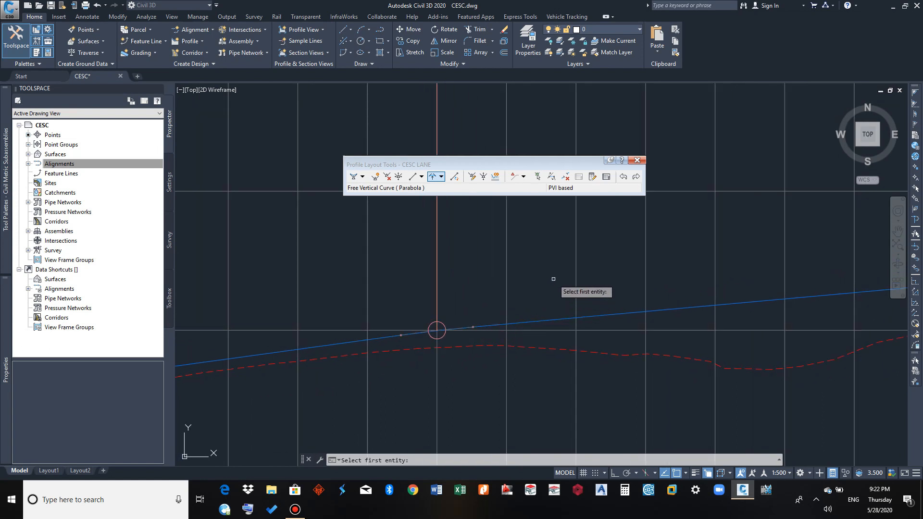
{"action": "key", "text": "Escape"}
Examine the vertical curve's label with its high point, PVI, K value, curve length and start and end stations
{"action": "scroll", "coordinate": [524, 302], "scroll_direction": "down", "scroll_amount": 5}
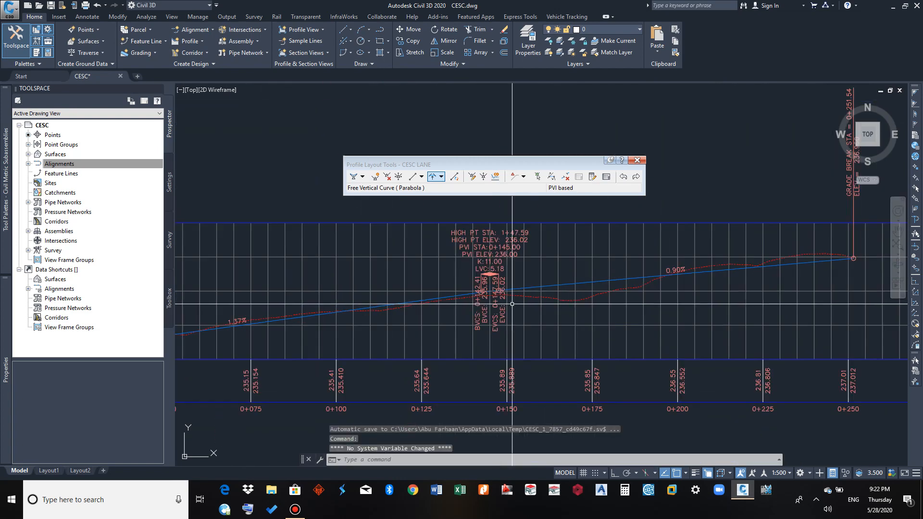
{"action": "scroll", "coordinate": [515, 284], "scroll_direction": "up", "scroll_amount": 5}
{"action": "scroll", "coordinate": [539, 311], "scroll_direction": "down", "scroll_amount": 3}
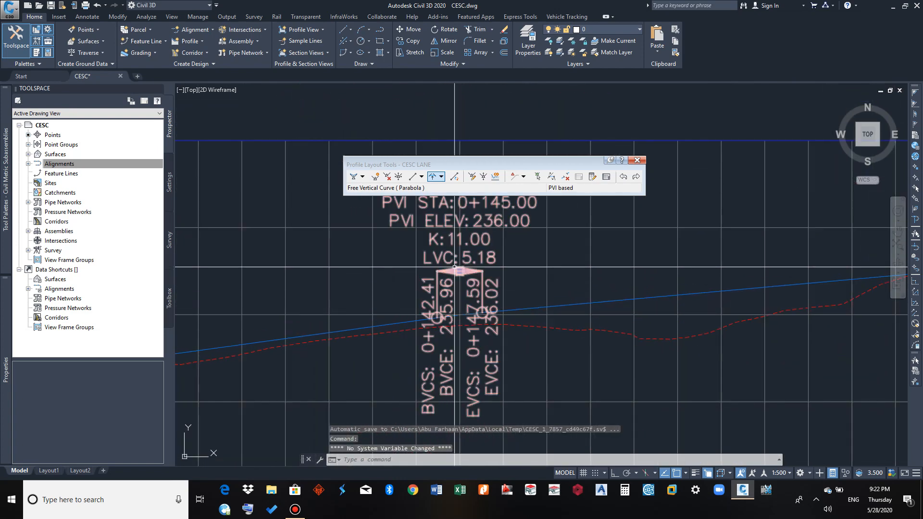
{"action": "scroll", "coordinate": [382, 324], "scroll_direction": "up", "scroll_amount": 3}
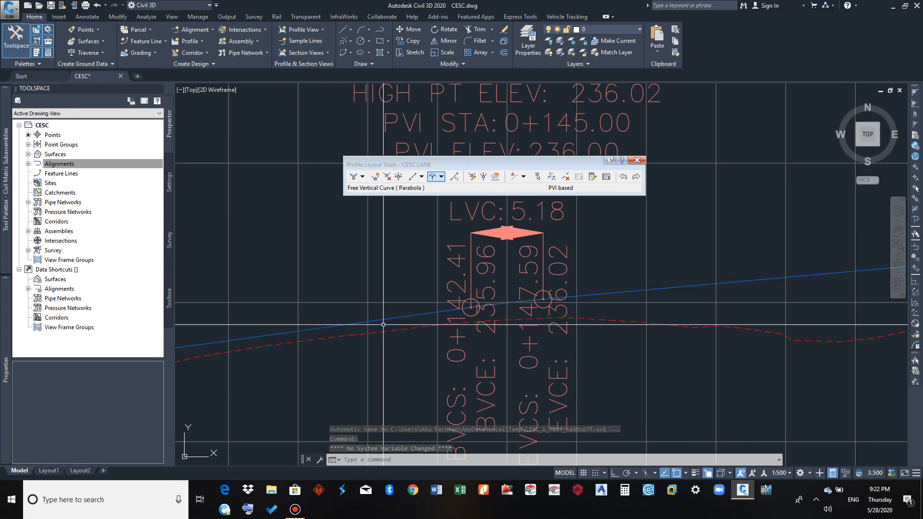
Stretch the start of the vertical curve at the 0+145 PVI back to about station 0+117, giving a curve about 56 m long
{"action": "left_click", "coordinate": [385, 319]}
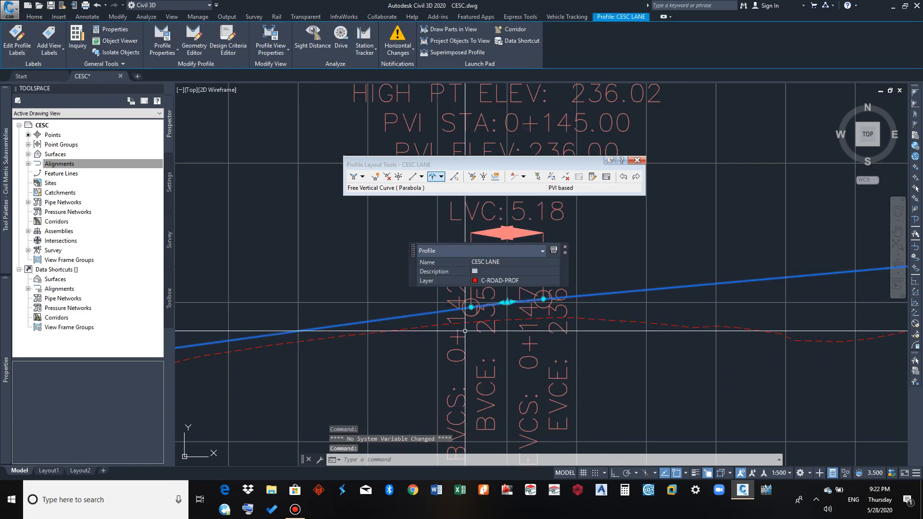
{"action": "scroll", "coordinate": [423, 325], "scroll_direction": "down", "scroll_amount": 3}
{"action": "scroll", "coordinate": [439, 342], "scroll_direction": "up", "scroll_amount": 4}
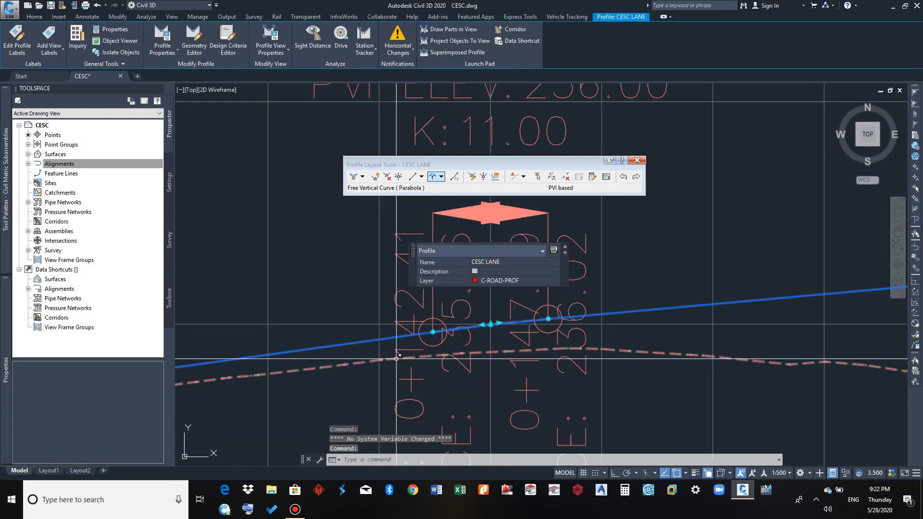
{"action": "left_click", "coordinate": [433, 332]}
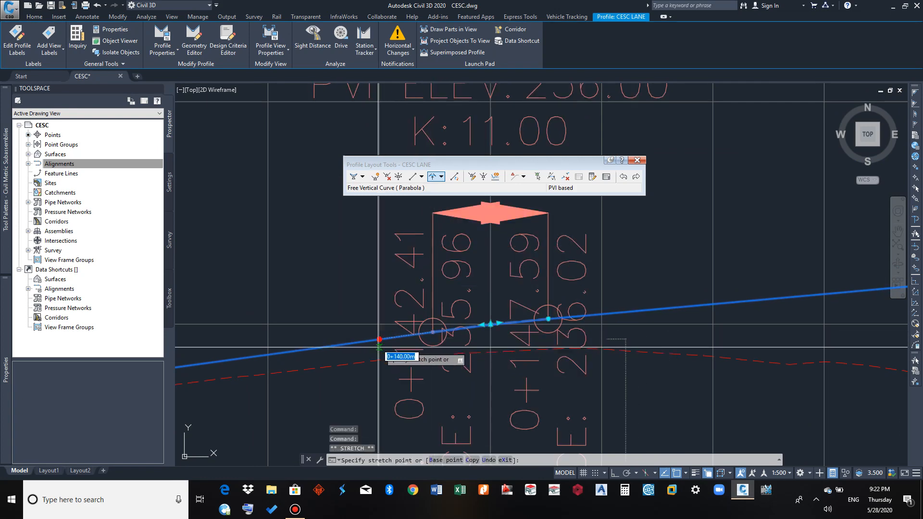
{"action": "middle_click_drag", "start_coordinate": [324, 362], "coordinate": [543, 326]}
{"action": "scroll", "coordinate": [546, 322], "scroll_direction": "down", "scroll_amount": 4}
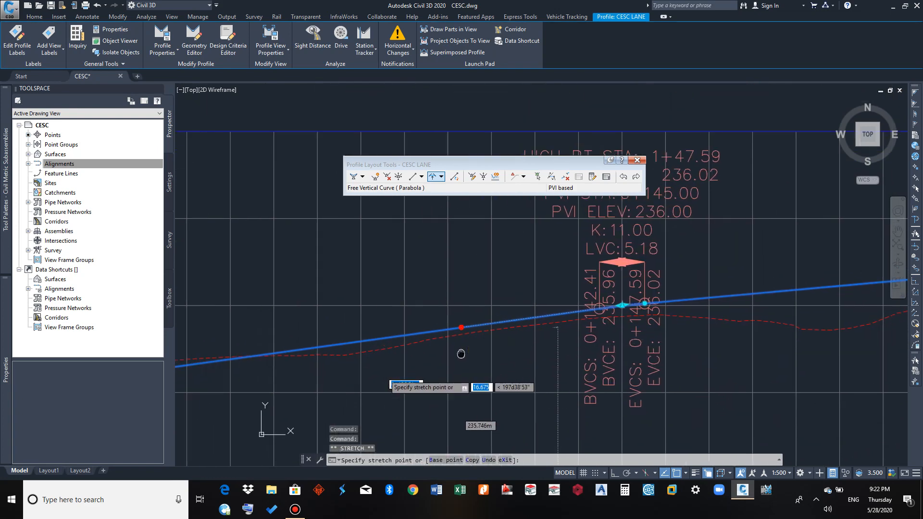
{"action": "left_click", "coordinate": [388, 338]}
{"action": "scroll", "coordinate": [495, 378], "scroll_direction": "down", "scroll_amount": 3}
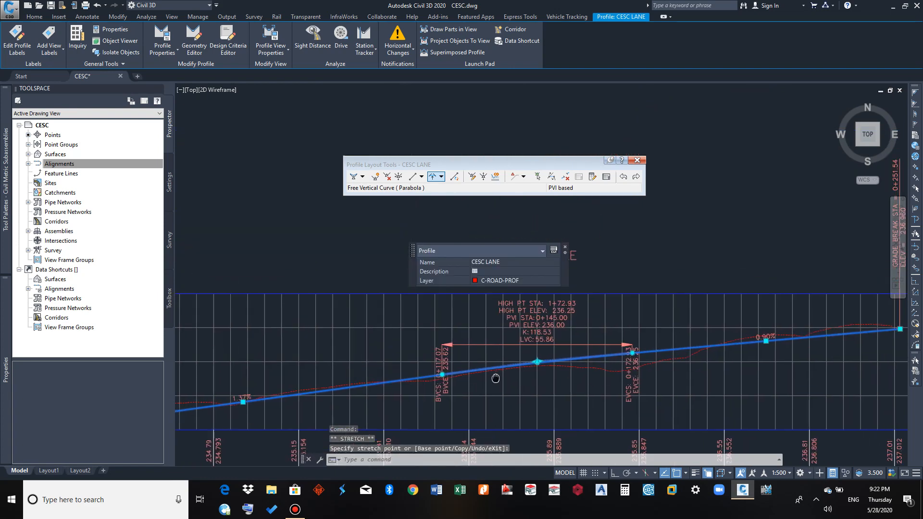
{"action": "scroll", "coordinate": [498, 392], "scroll_direction": "up", "scroll_amount": 5}
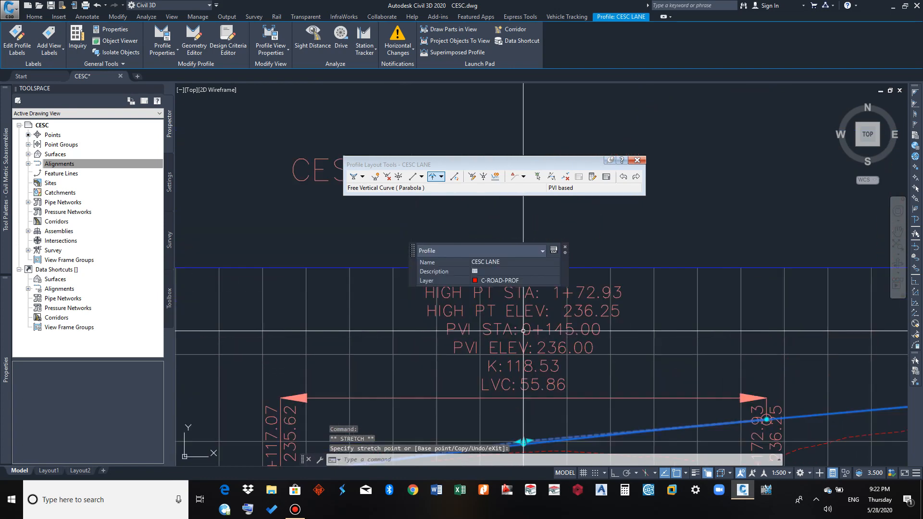
{"action": "key", "text": "Escape"}
Move the vertical curve's label group upward so its text and dimension line sit above the profile view grid
{"action": "left_click", "coordinate": [514, 386]}
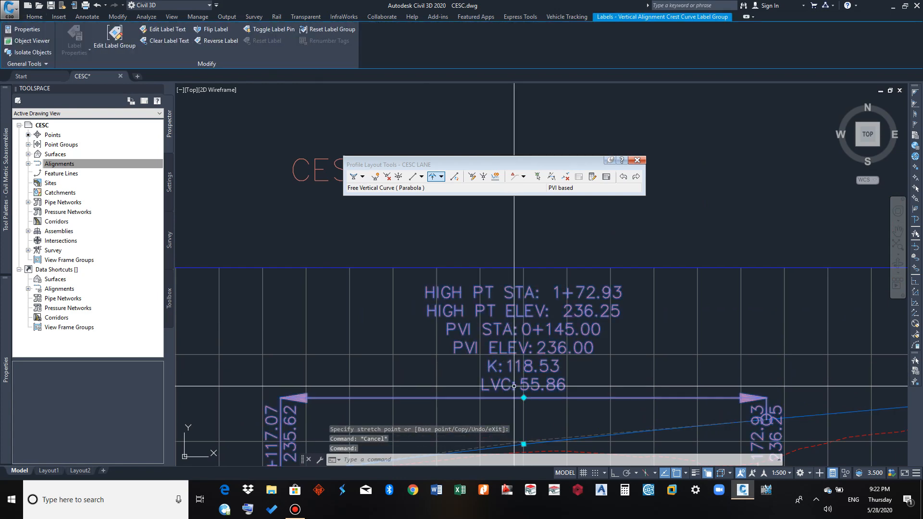
{"action": "left_click", "coordinate": [523, 398]}
{"action": "scroll", "coordinate": [527, 336], "scroll_direction": "down", "scroll_amount": 3}
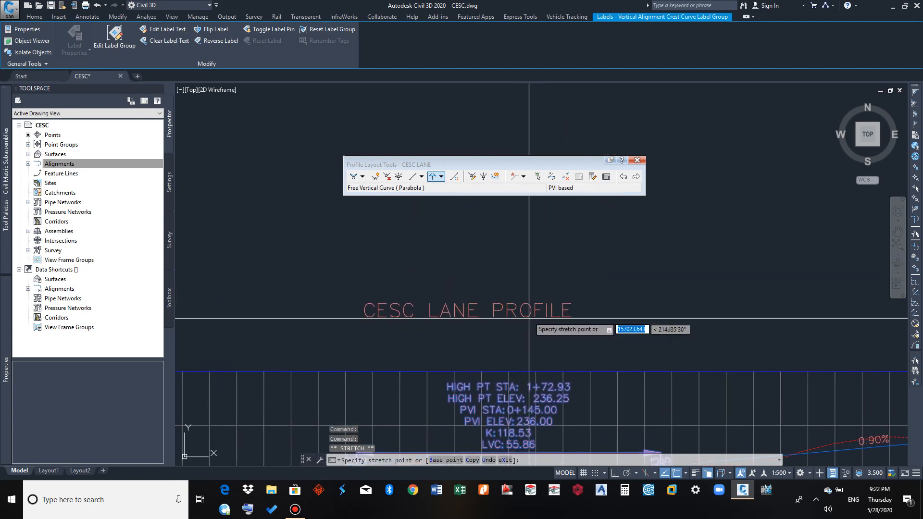
{"action": "left_click", "coordinate": [532, 258]}
{"action": "key", "text": "Escape"}
{"action": "scroll", "coordinate": [536, 345], "scroll_direction": "down", "scroll_amount": 6}
{"action": "middle_click_drag", "start_coordinate": [536, 346], "coordinate": [556, 296]}
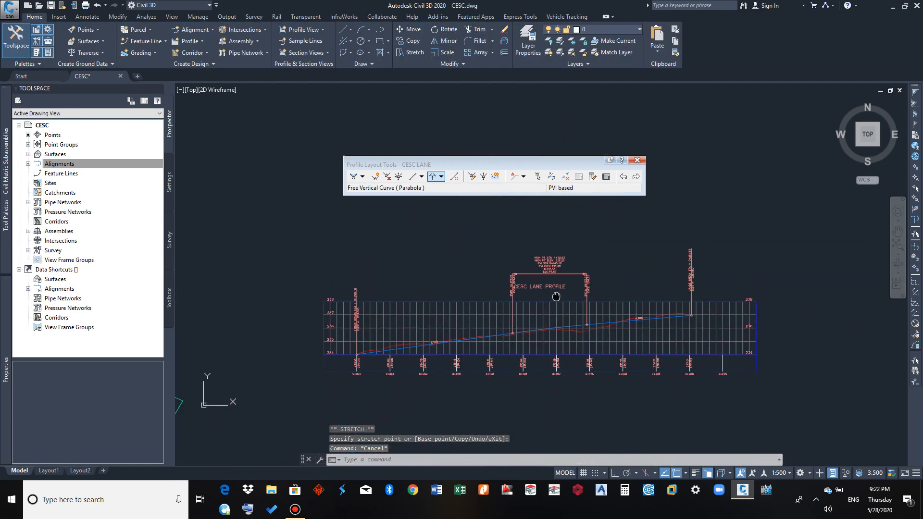
Compare the lengthened vertical curve and its adjoining tangents with the existing ground line along the profile view
{"action": "scroll", "coordinate": [384, 317], "scroll_direction": "up", "scroll_amount": 2}
{"action": "middle_click_drag", "start_coordinate": [365, 318], "coordinate": [324, 364]}
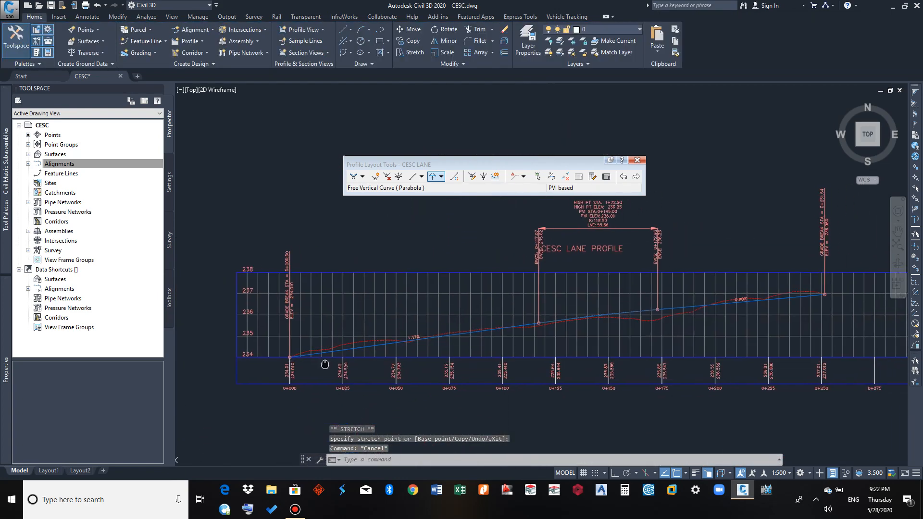
{"action": "scroll", "coordinate": [476, 333], "scroll_direction": "up", "scroll_amount": 4}
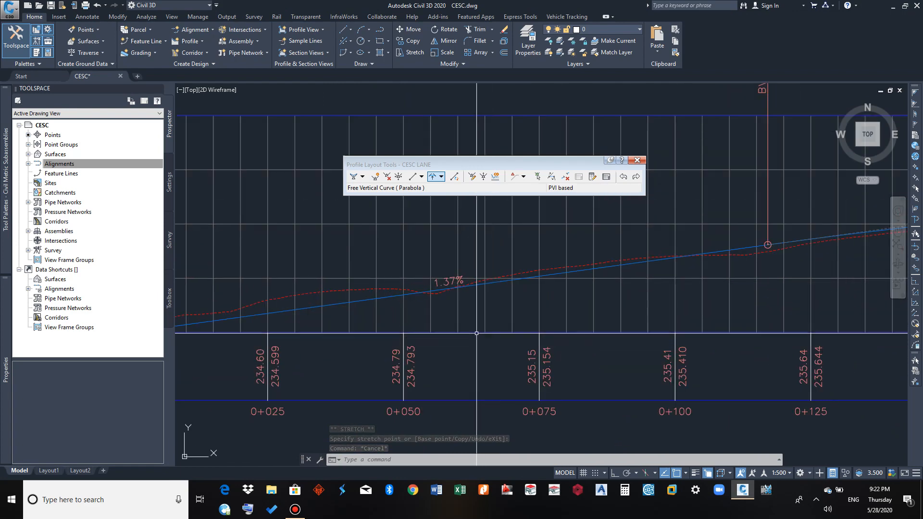
{"action": "middle_click_drag", "start_coordinate": [484, 331], "coordinate": [400, 347]}
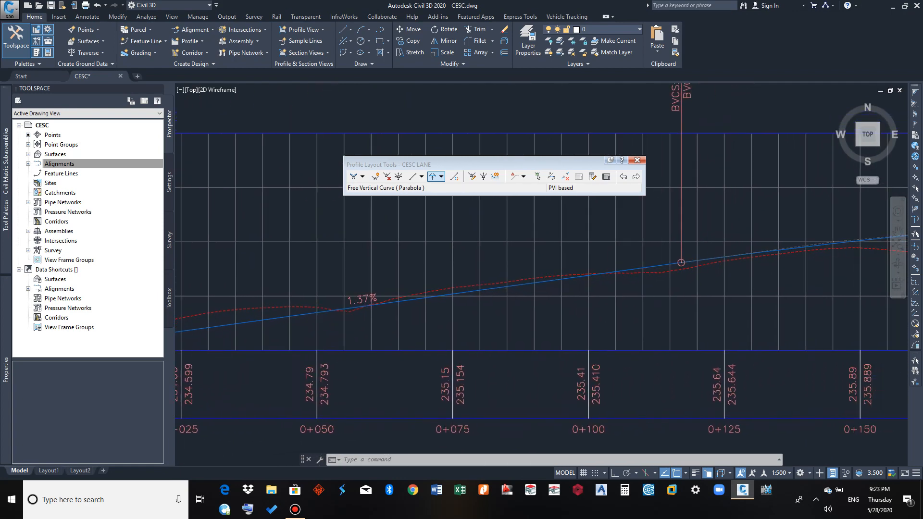
{"action": "scroll", "coordinate": [433, 317], "scroll_direction": "down", "scroll_amount": 2}
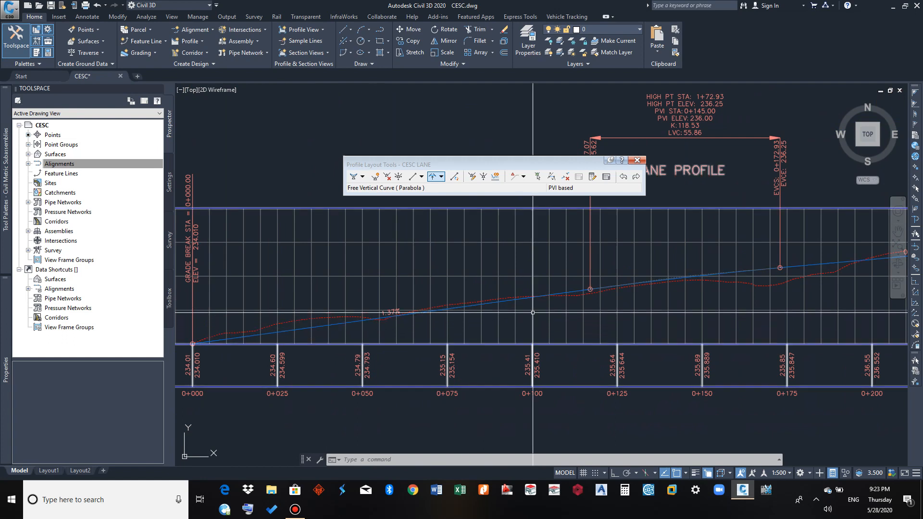
{"action": "middle_click_drag", "start_coordinate": [629, 296], "coordinate": [415, 312]}
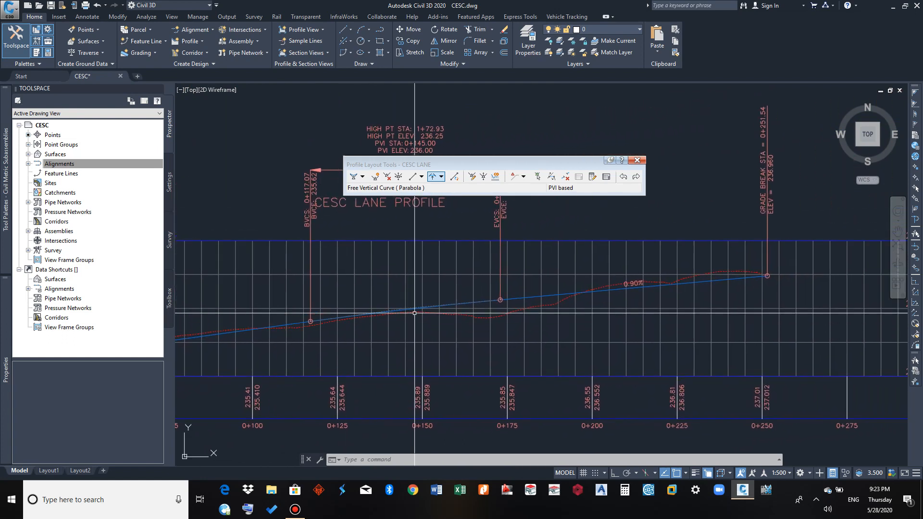
{"action": "mouse_move", "coordinate": [683, 288]}
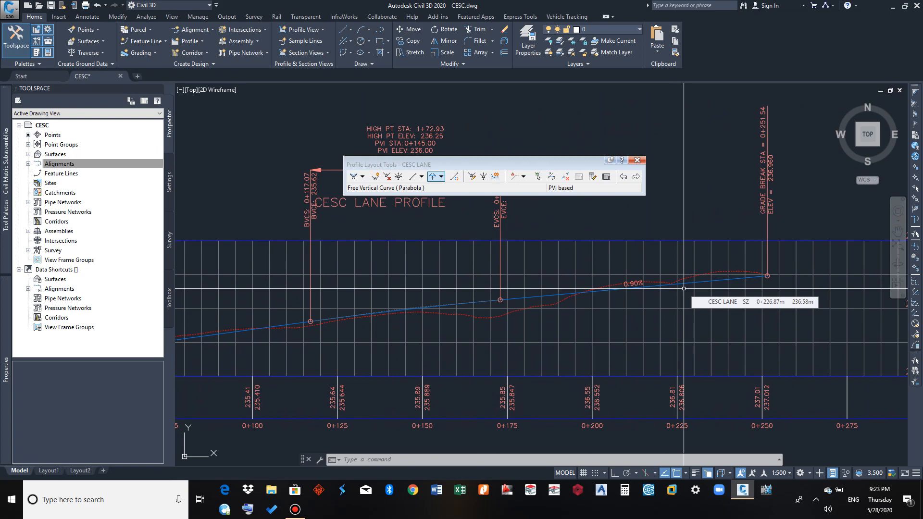
{"action": "middle_click_drag", "start_coordinate": [542, 351], "coordinate": [684, 330]}
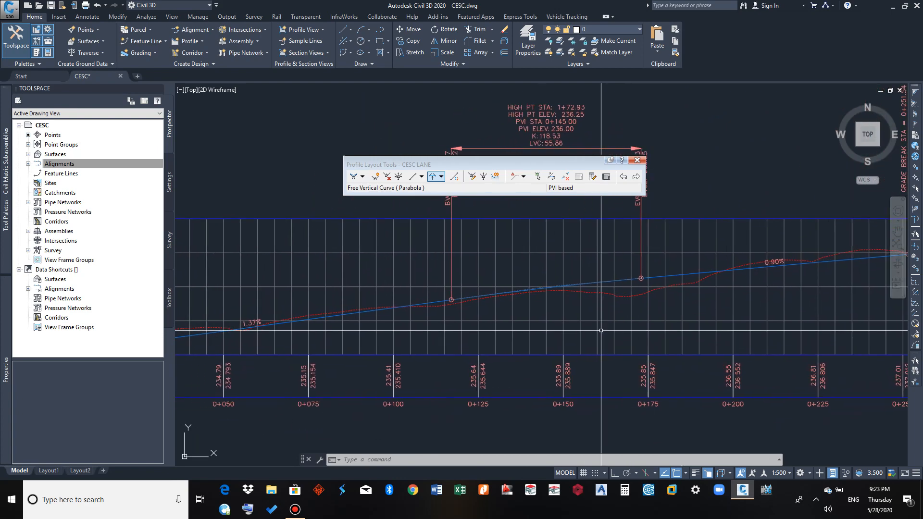
{"action": "middle_click_drag", "start_coordinate": [583, 338], "coordinate": [669, 327]}
{"action": "middle_click_drag", "start_coordinate": [509, 330], "coordinate": [316, 340]}
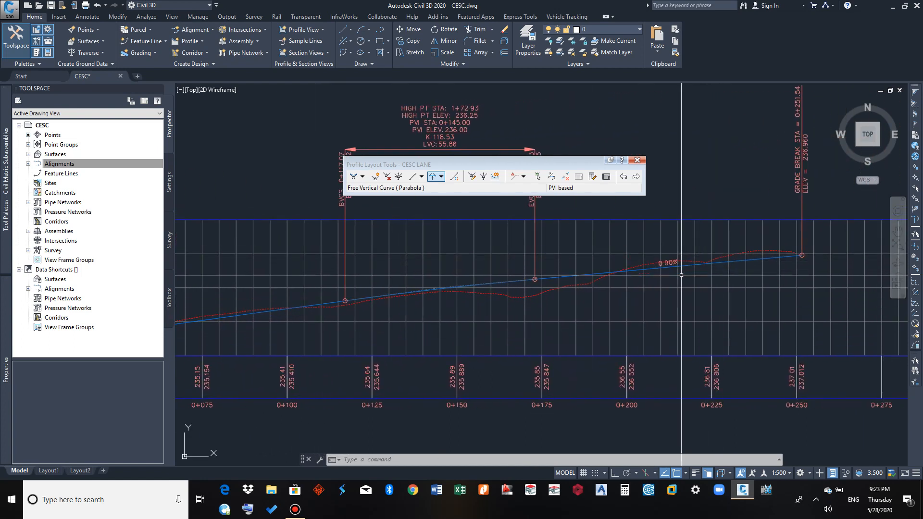
{"action": "middle_click_drag", "start_coordinate": [550, 314], "coordinate": [643, 318]}
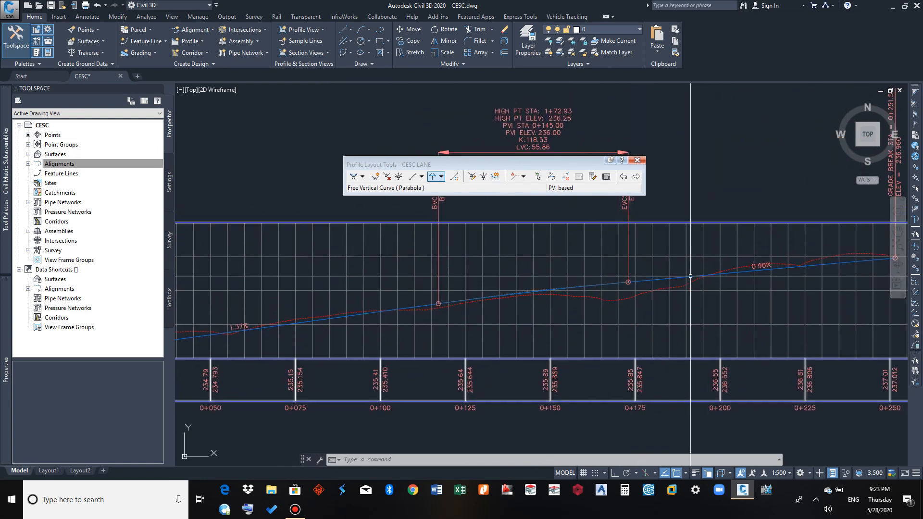
Trace the design line from station 0+000 to the end, checking its gaps to existing ground and the elevations in the data band
{"action": "middle_click_drag", "start_coordinate": [525, 313], "coordinate": [844, 277]}
{"action": "scroll", "coordinate": [290, 291], "scroll_direction": "up", "scroll_amount": 3}
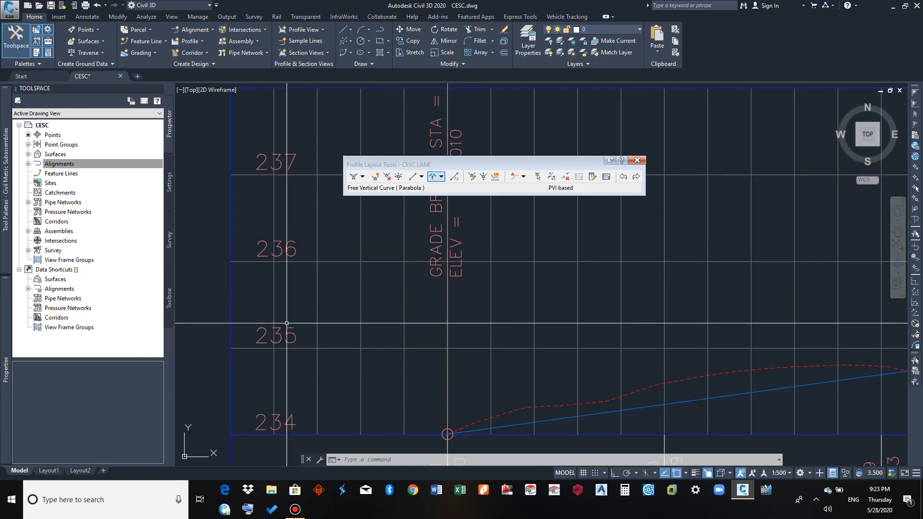
{"action": "scroll", "coordinate": [289, 318], "scroll_direction": "down", "scroll_amount": 2}
{"action": "middle_click_drag", "start_coordinate": [368, 391], "coordinate": [316, 299]}
{"action": "scroll", "coordinate": [597, 325], "scroll_direction": "down", "scroll_amount": 2}
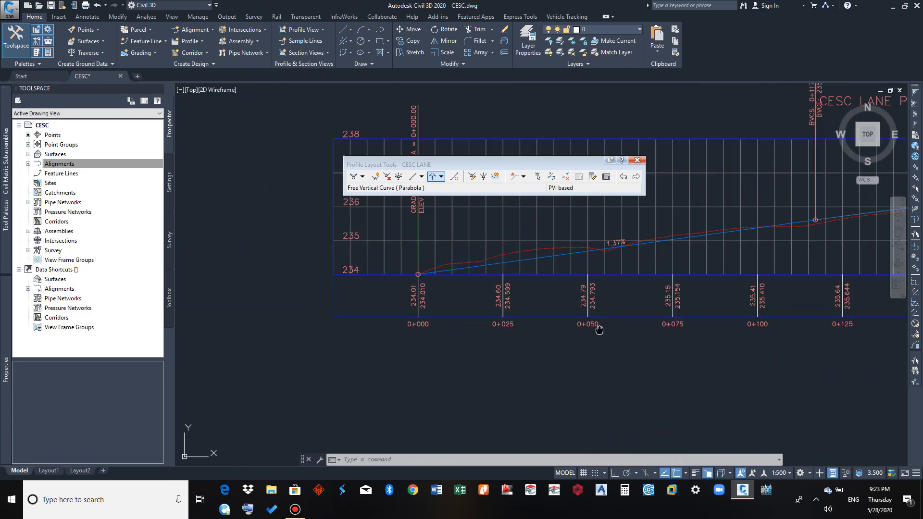
{"action": "middle_click_drag", "start_coordinate": [597, 325], "coordinate": [411, 331]}
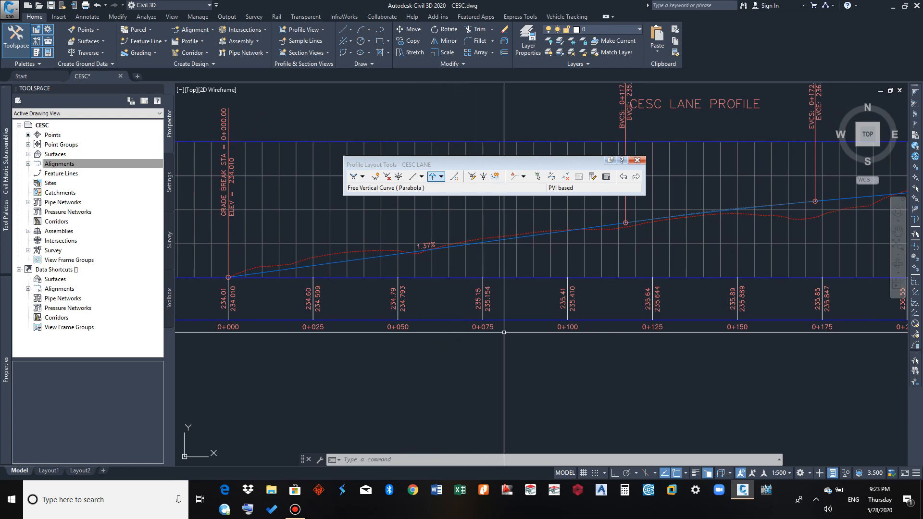
{"action": "middle_click_drag", "start_coordinate": [504, 332], "coordinate": [273, 375]}
{"action": "scroll", "coordinate": [589, 270], "scroll_direction": "up", "scroll_amount": 2}
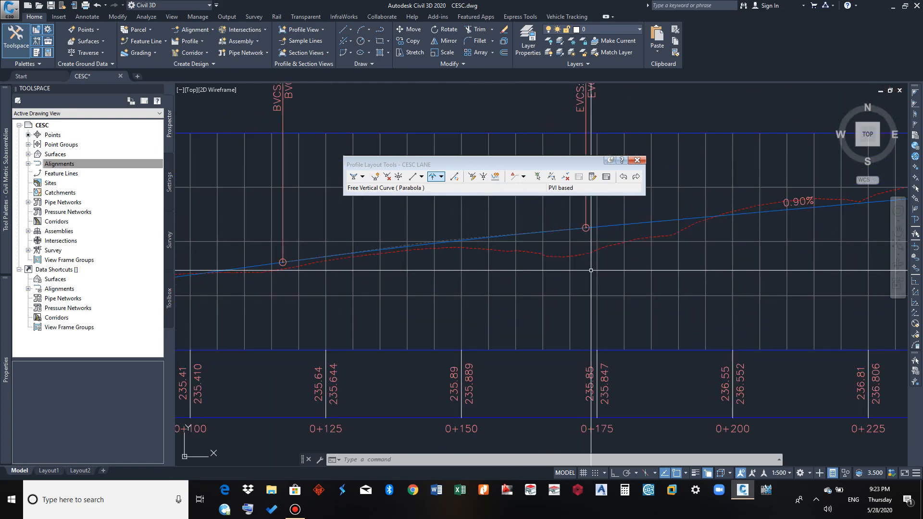
{"action": "middle_click_drag", "start_coordinate": [591, 284], "coordinate": [486, 282]}
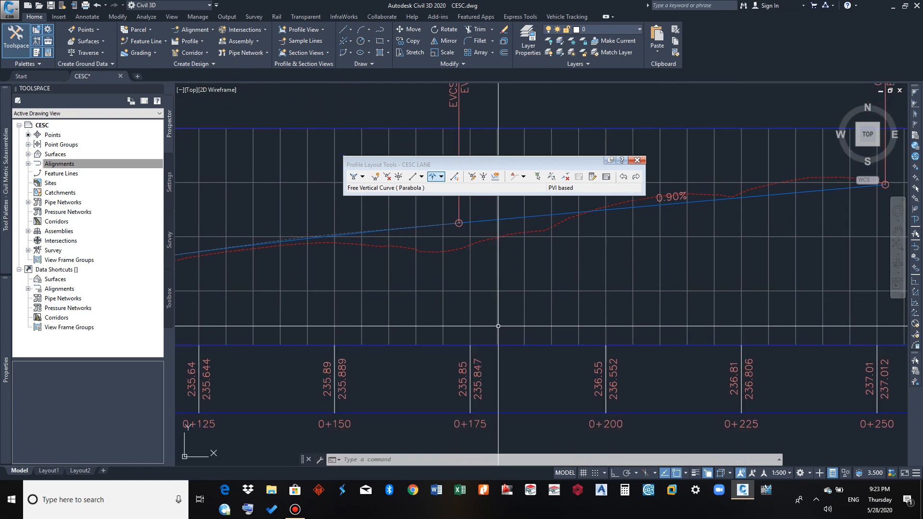
{"action": "middle_click_drag", "start_coordinate": [506, 332], "coordinate": [494, 327]}
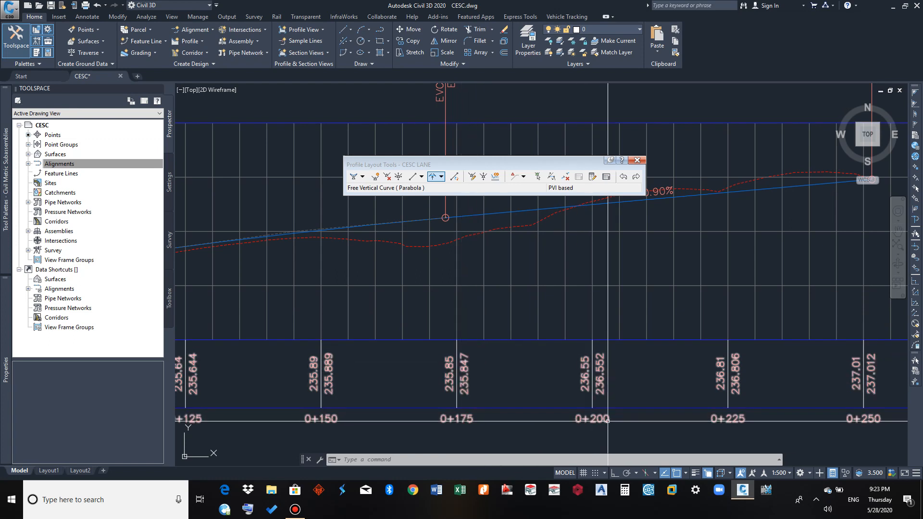
{"action": "middle_click_drag", "start_coordinate": [553, 301], "coordinate": [540, 318]}
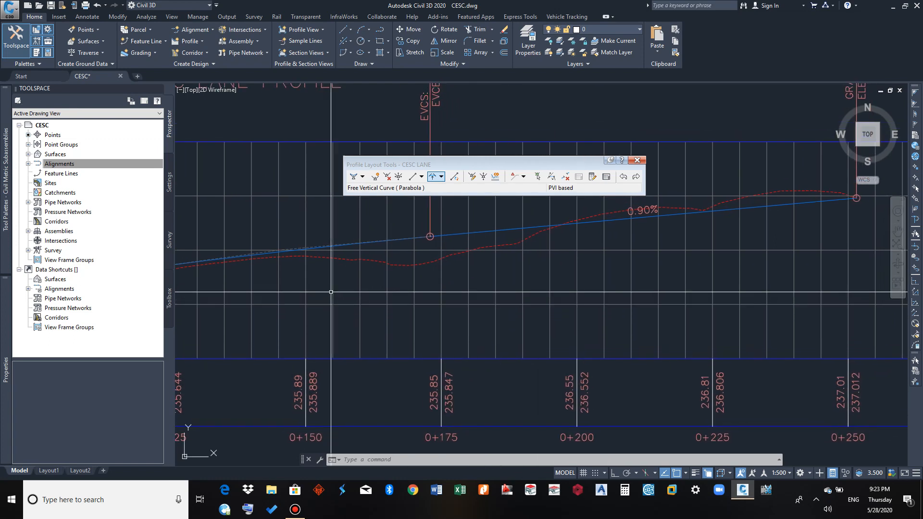
{"action": "middle_click_drag", "start_coordinate": [417, 294], "coordinate": [426, 307]}
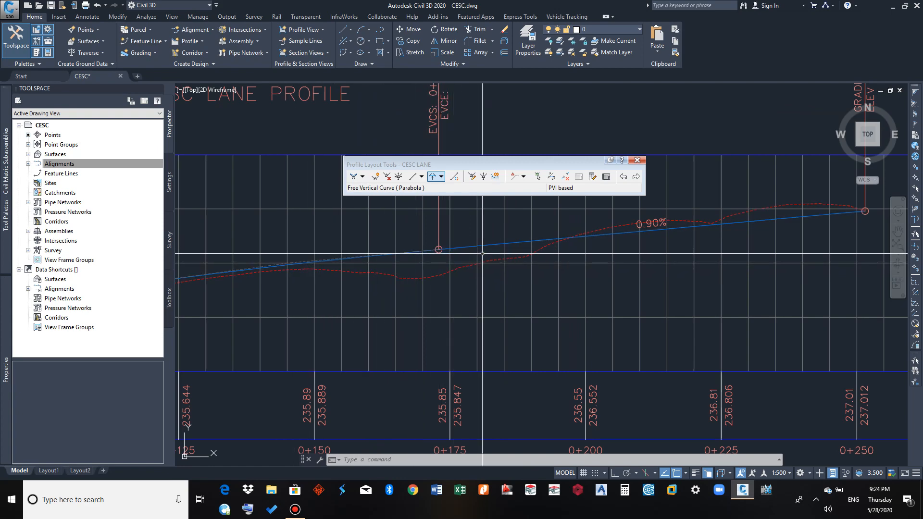
{"action": "scroll", "coordinate": [485, 272], "scroll_direction": "down", "scroll_amount": 4}
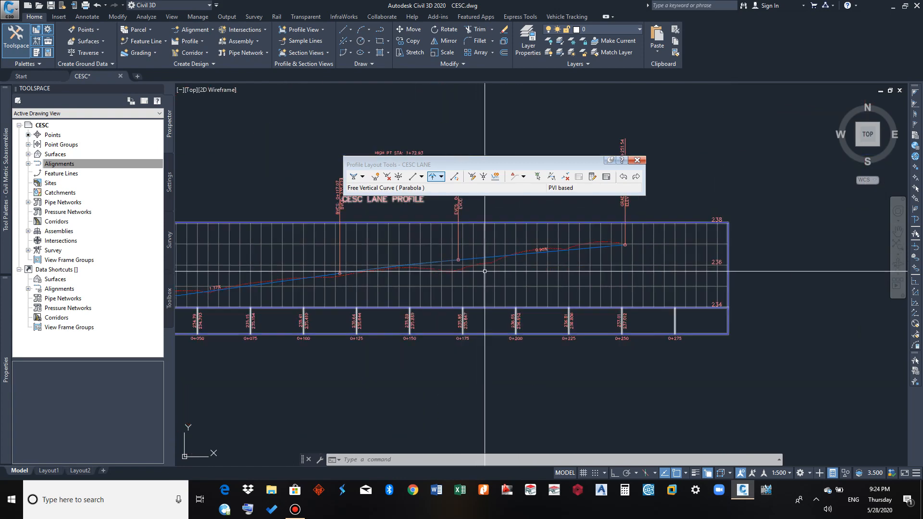
{"action": "middle_click_drag", "start_coordinate": [484, 275], "coordinate": [566, 292]}
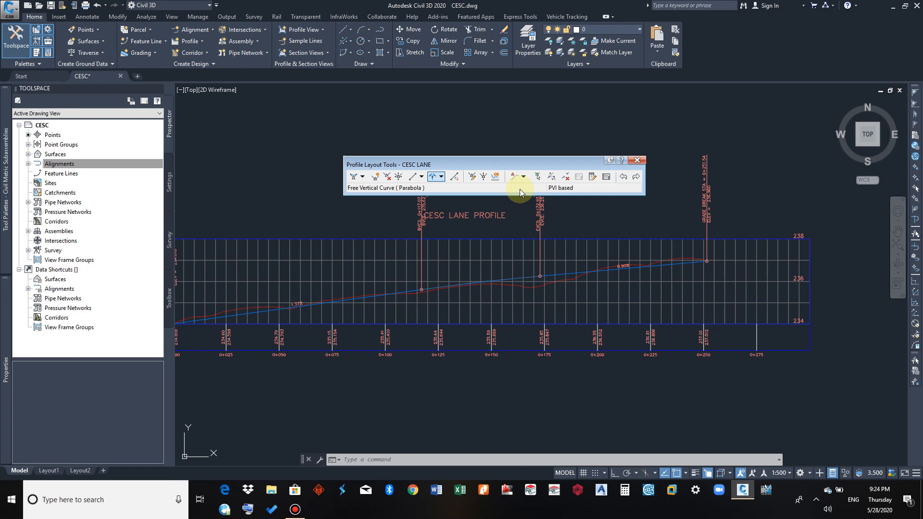
Open the profile entities grid and compare its PVI grades, curve length and K value with the labels in the profile view
{"action": "left_click", "coordinate": [606, 177]}
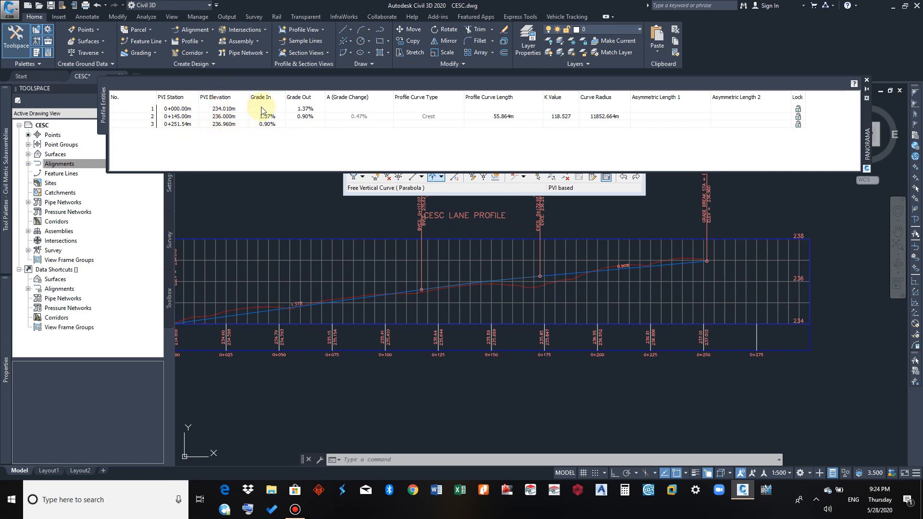
{"action": "scroll", "coordinate": [287, 288], "scroll_direction": "up", "scroll_amount": 2}
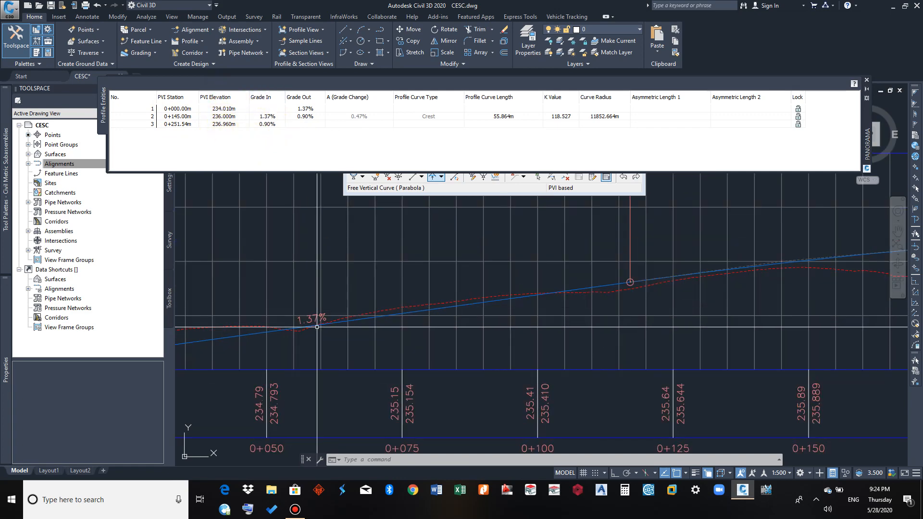
{"action": "middle_click_drag", "start_coordinate": [385, 336], "coordinate": [138, 381]}
{"action": "scroll", "coordinate": [254, 370], "scroll_direction": "down", "scroll_amount": 1}
{"action": "scroll", "coordinate": [647, 319], "scroll_direction": "up", "scroll_amount": 3}
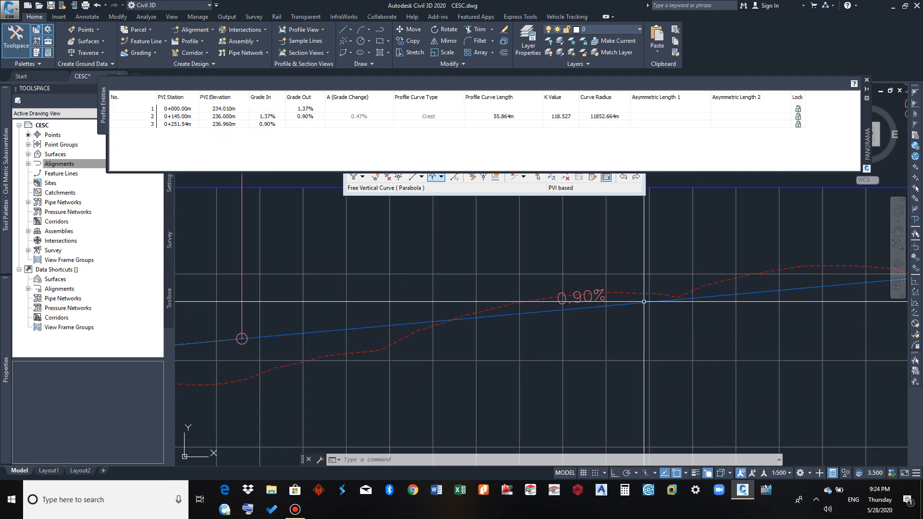
{"action": "left_click", "coordinate": [301, 118]}
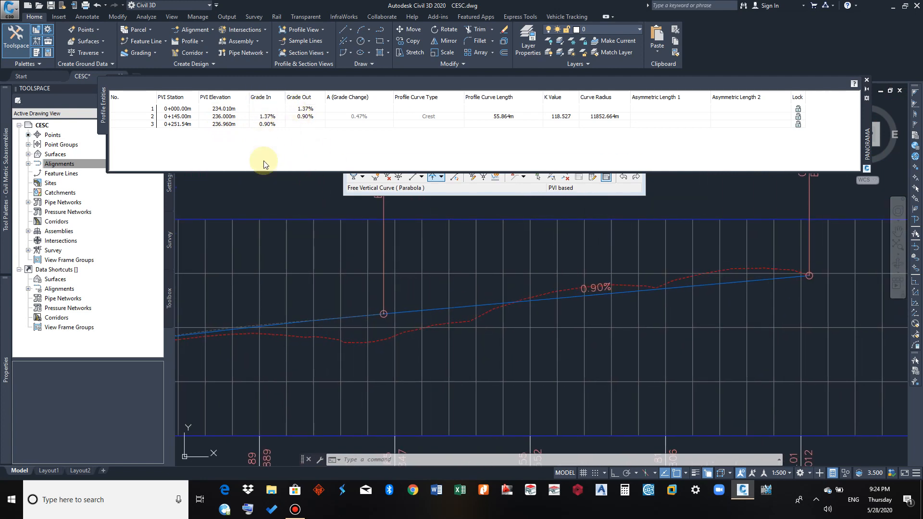
{"action": "scroll", "coordinate": [336, 228], "scroll_direction": "down", "scroll_amount": 3}
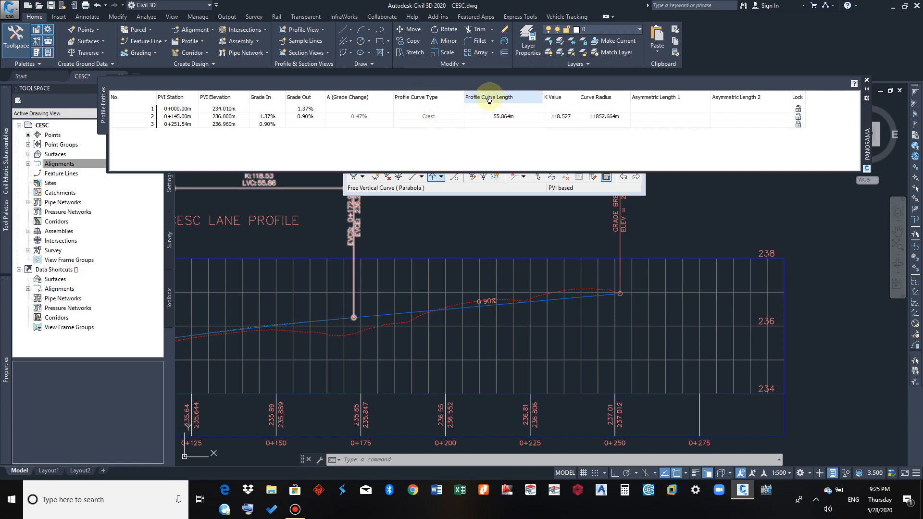
{"action": "scroll", "coordinate": [482, 295], "scroll_direction": "down", "scroll_amount": 2}
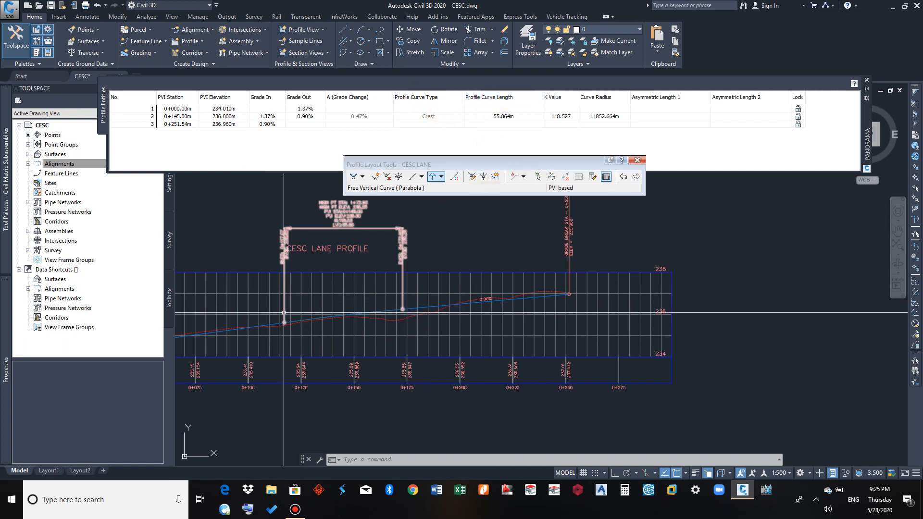
{"action": "scroll", "coordinate": [399, 269], "scroll_direction": "up", "scroll_amount": 5}
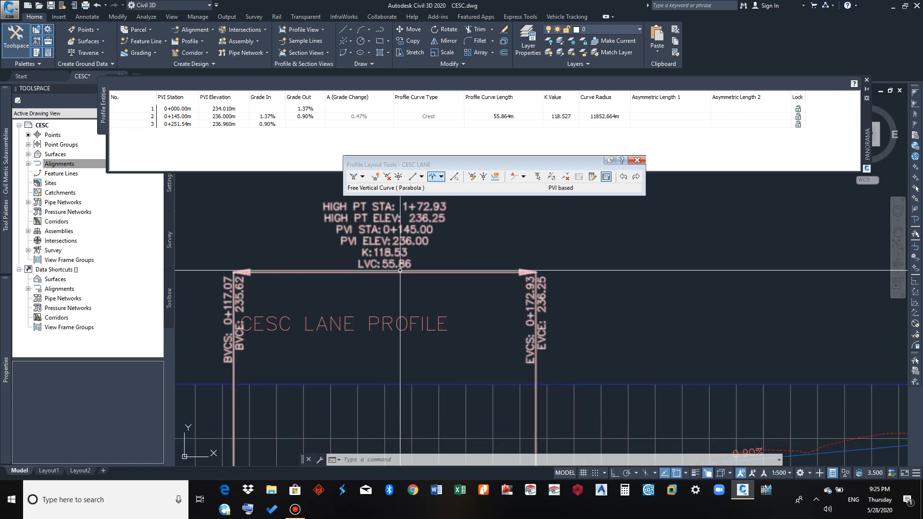
Check the crest curve's length and K value in the profile entities grid against its label and the drawn curve
{"action": "left_click", "coordinate": [508, 118]}
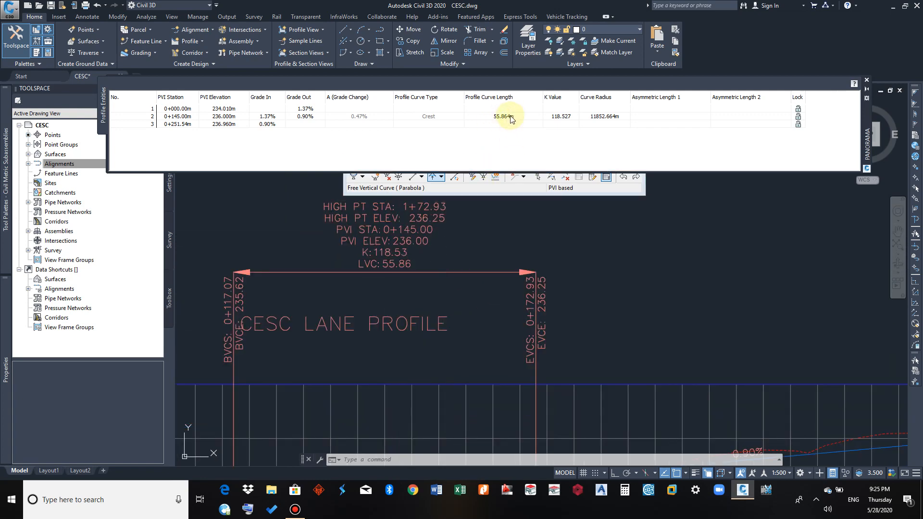
{"action": "left_click", "coordinate": [446, 217]}
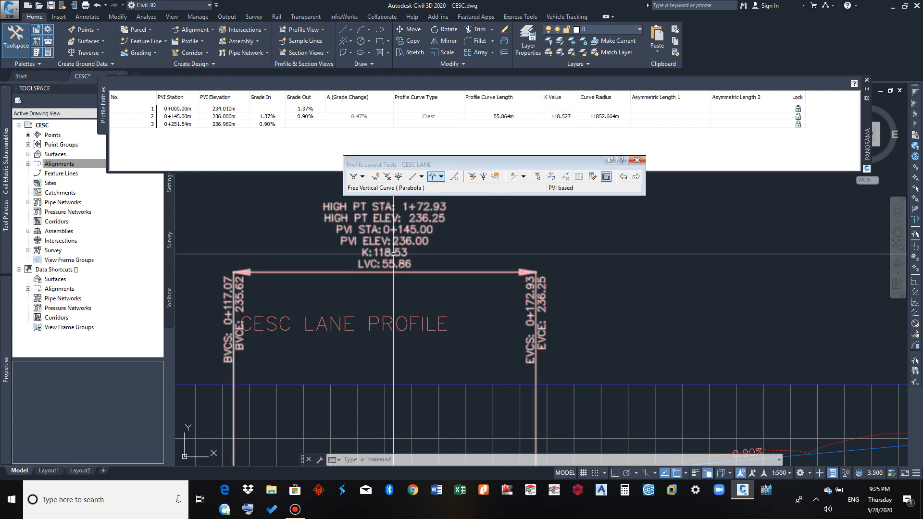
{"action": "left_click", "coordinate": [579, 128]}
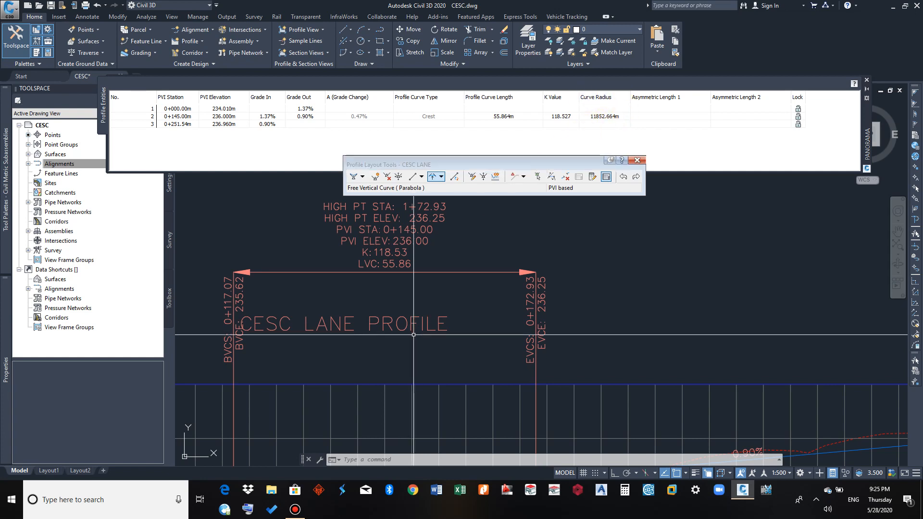
{"action": "scroll", "coordinate": [421, 337], "scroll_direction": "down", "scroll_amount": 2}
{"action": "middle_click_drag", "start_coordinate": [442, 322], "coordinate": [475, 255]}
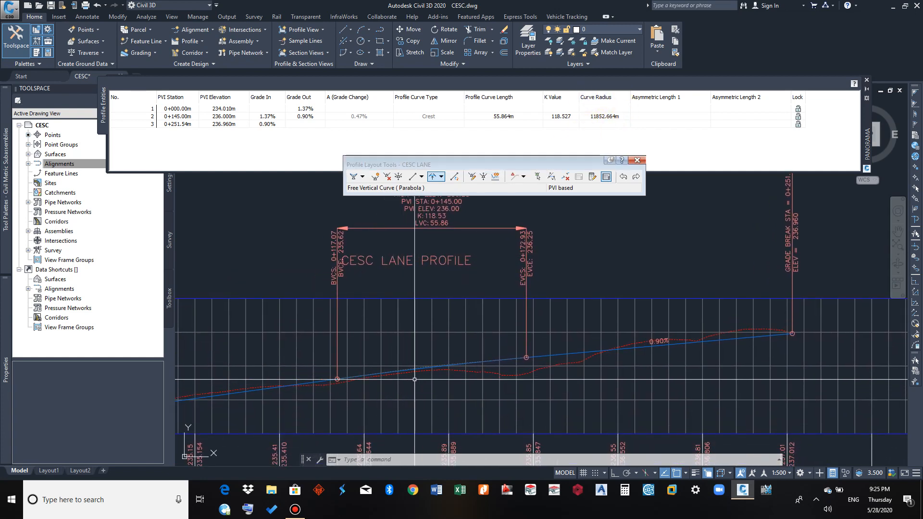
{"action": "mouse_move", "coordinate": [493, 352]}
{"action": "middle_mouse_down"}
{"action": "mouse_move", "coordinate": [423, 354]}
{"action": "mouse_move", "coordinate": [459, 356]}
{"action": "mouse_move", "coordinate": [444, 367]}
{"action": "middle_mouse_up"}
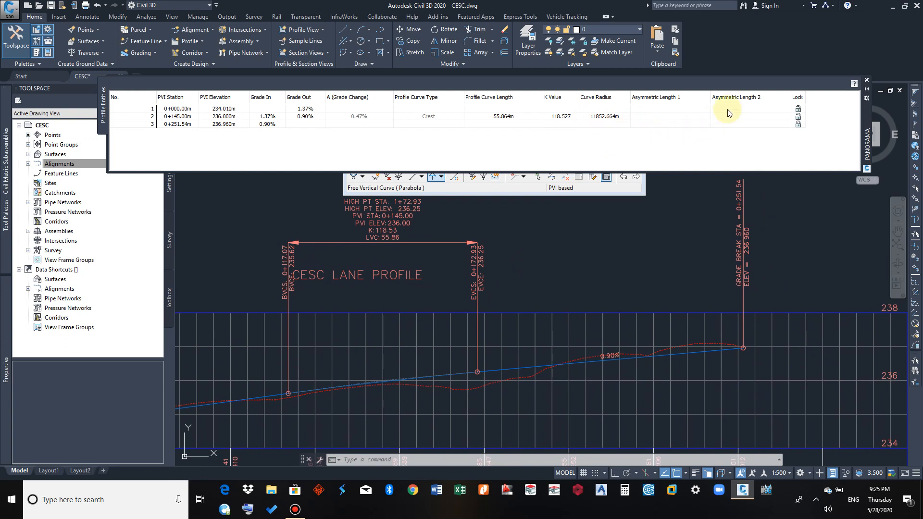
{"action": "right_click", "coordinate": [492, 147]}
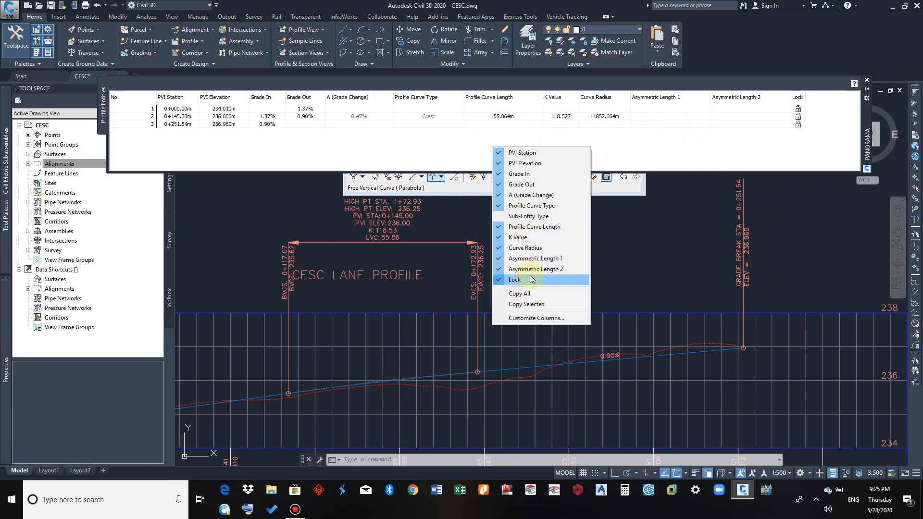
{"action": "left_click", "coordinate": [460, 153]}
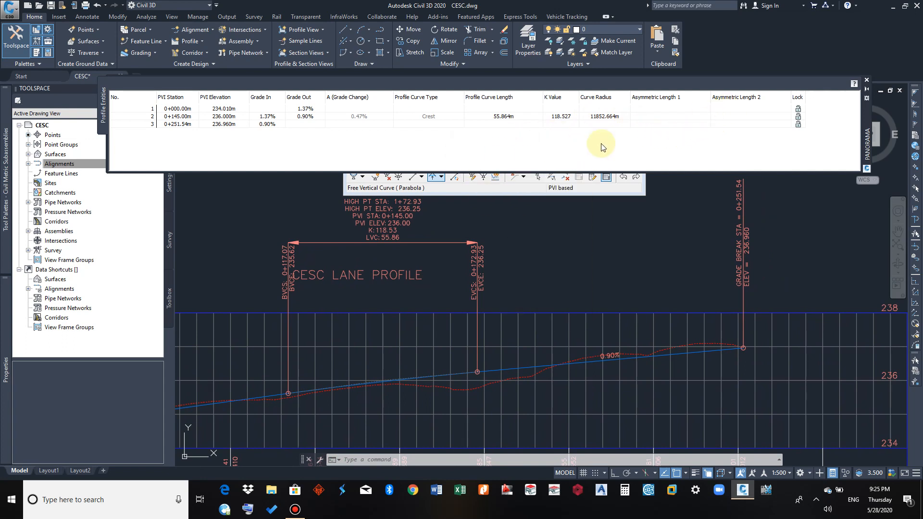
Close the profile entities grid and the profile layout tools, leaving the whole CESC LANE profile view in sight
{"action": "left_click", "coordinate": [867, 81]}
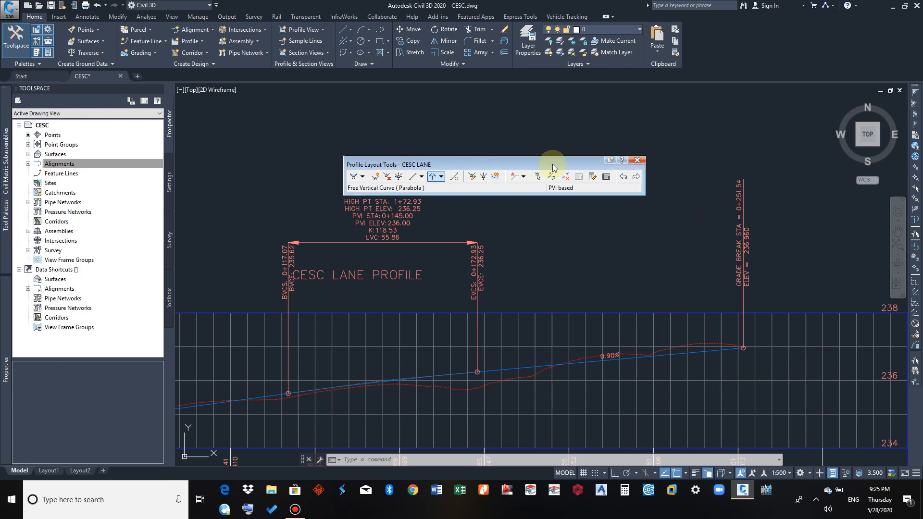
{"action": "left_click", "coordinate": [637, 160]}
{"action": "scroll", "coordinate": [535, 189], "scroll_direction": "down", "scroll_amount": 5}
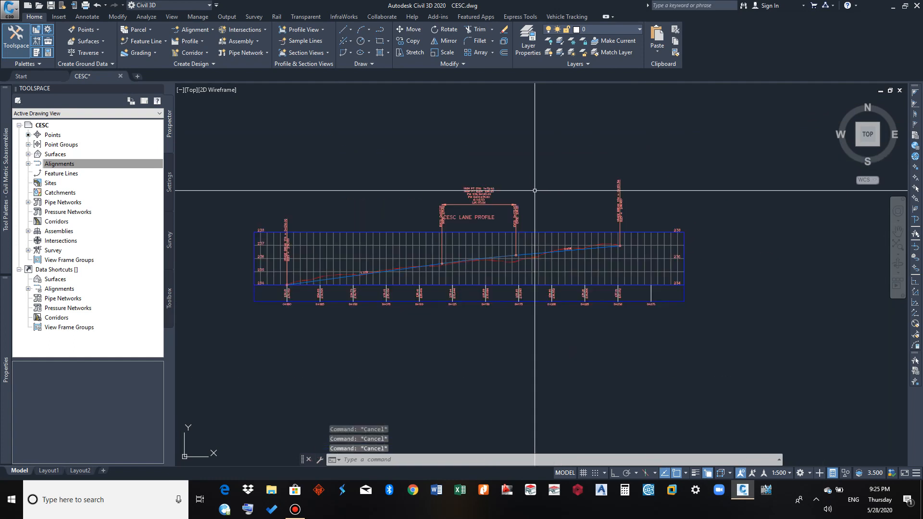
{"action": "middle_click_drag", "start_coordinate": [355, 238], "coordinate": [360, 216]}
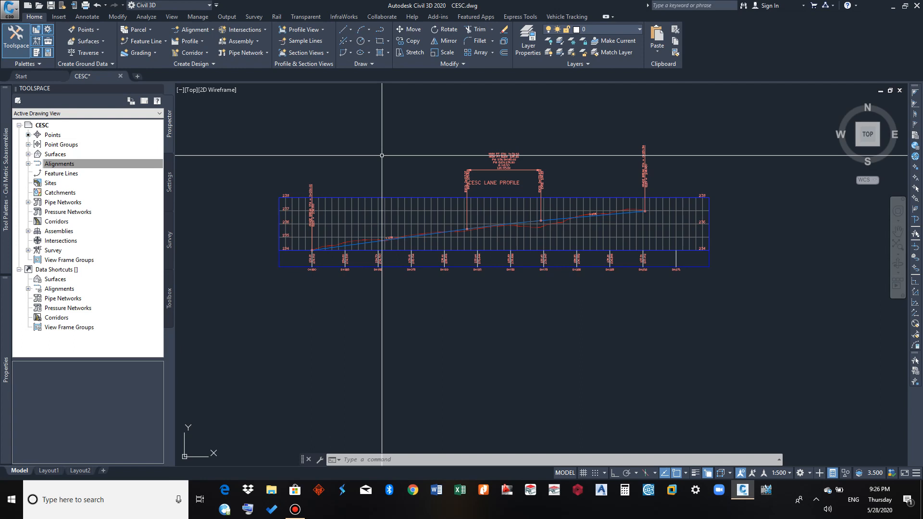
{"action": "scroll", "coordinate": [370, 207], "scroll_direction": "up", "scroll_amount": 2}
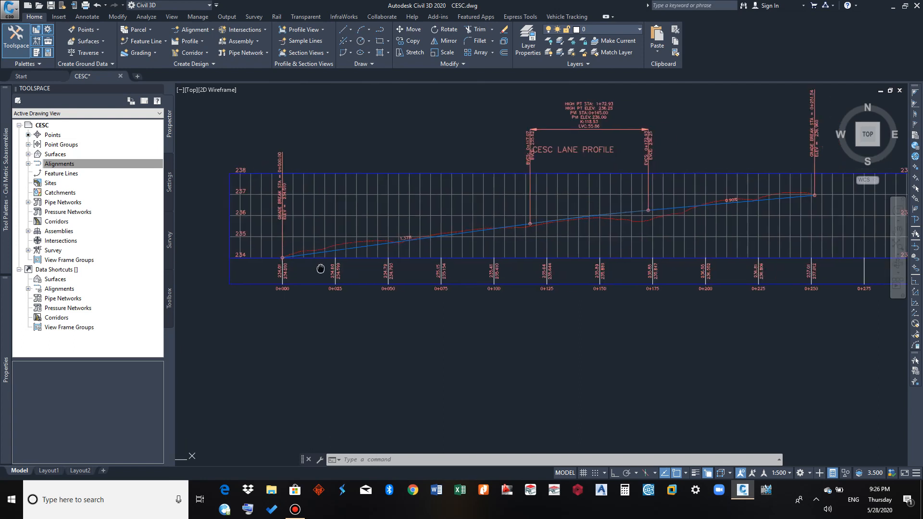
{"action": "scroll", "coordinate": [314, 279], "scroll_direction": "down", "scroll_amount": 2}
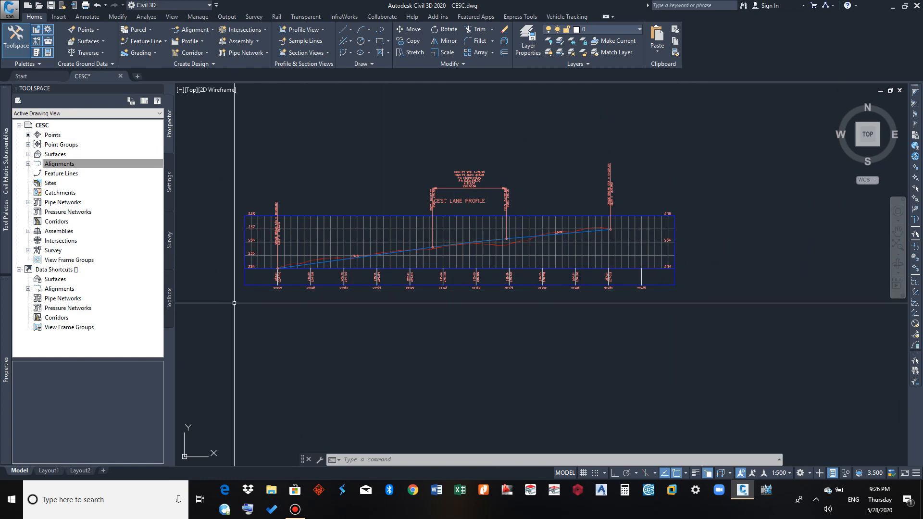
Open the CESC LANE profile view's style for editing and bring up its horizontal axes settings
{"action": "left_click", "coordinate": [336, 245]}
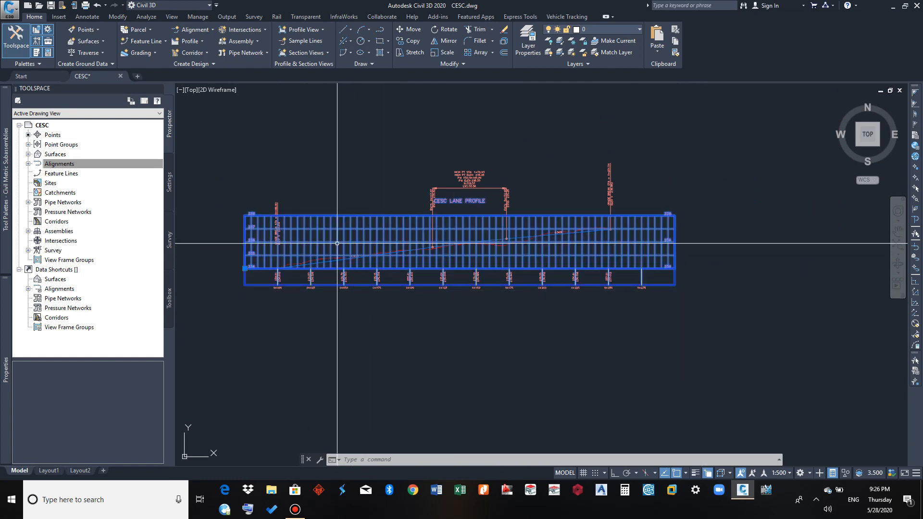
{"action": "key", "text": "Escape"}
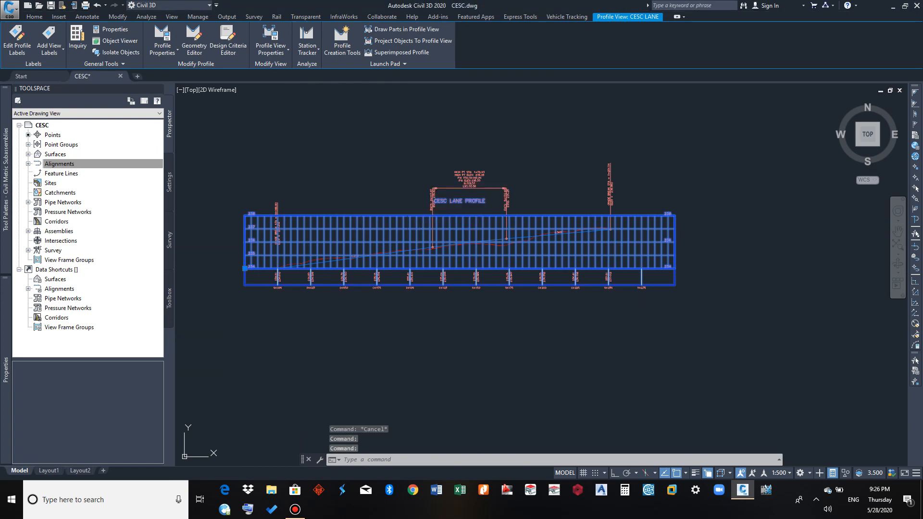
{"action": "left_click", "coordinate": [340, 238]}
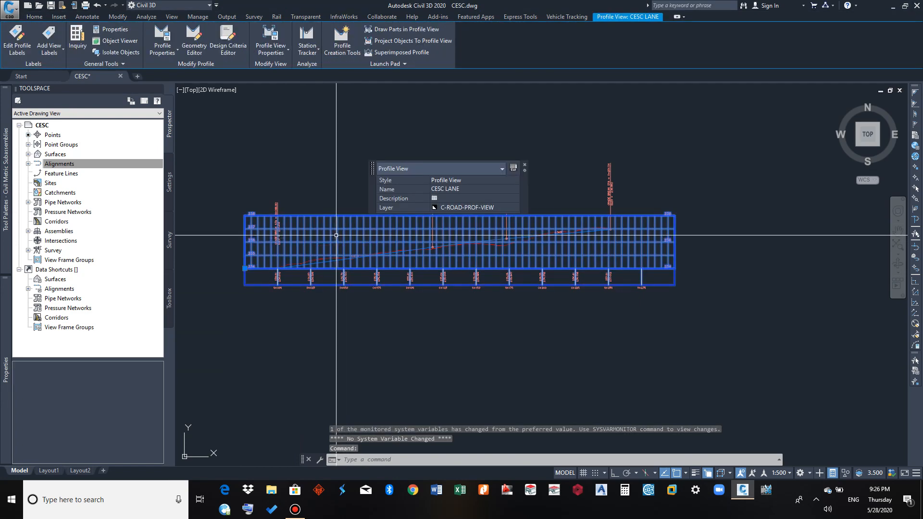
{"action": "right_click", "coordinate": [339, 236]}
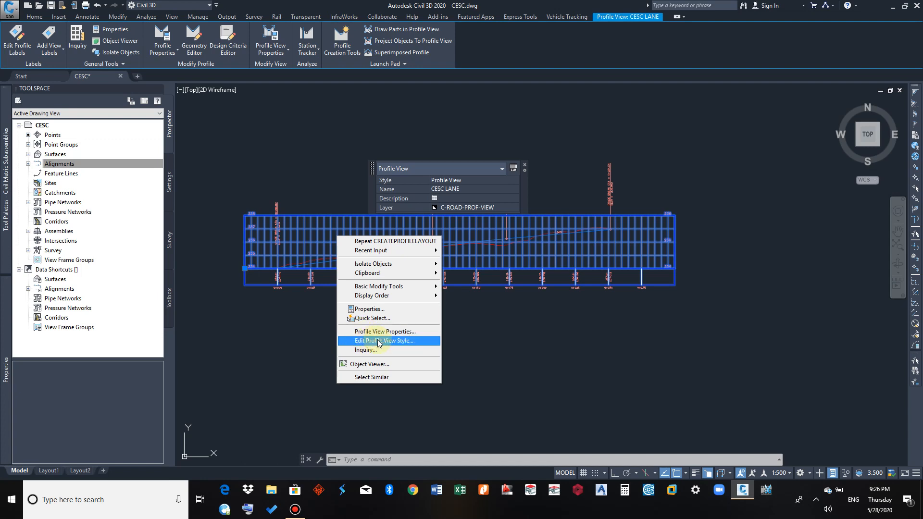
{"action": "left_click", "coordinate": [403, 345]}
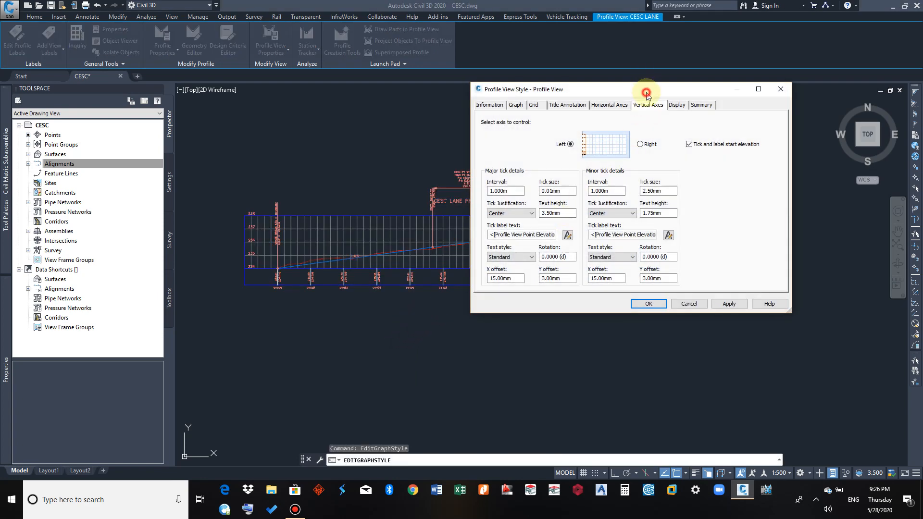
{"action": "left_click_drag", "start_coordinate": [647, 92], "coordinate": [490, 112]}
{"action": "left_click", "coordinate": [362, 126]}
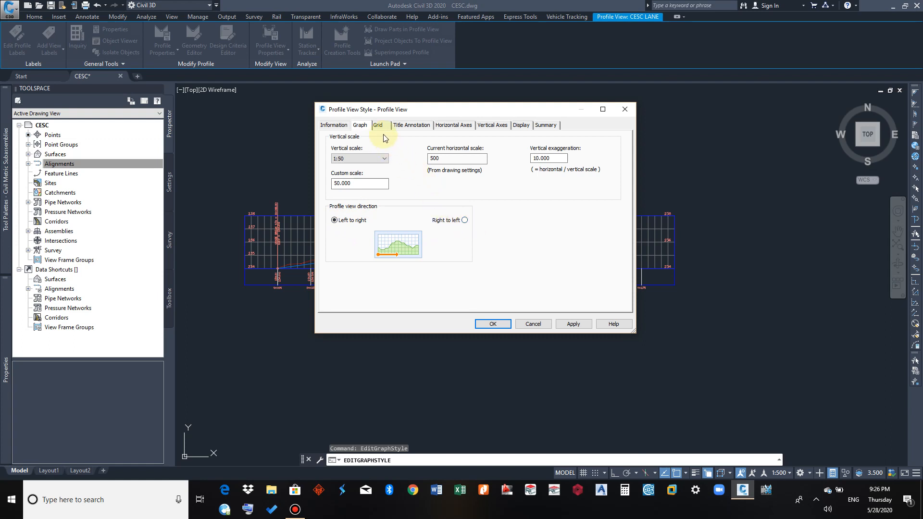
{"action": "left_click", "coordinate": [451, 127]}
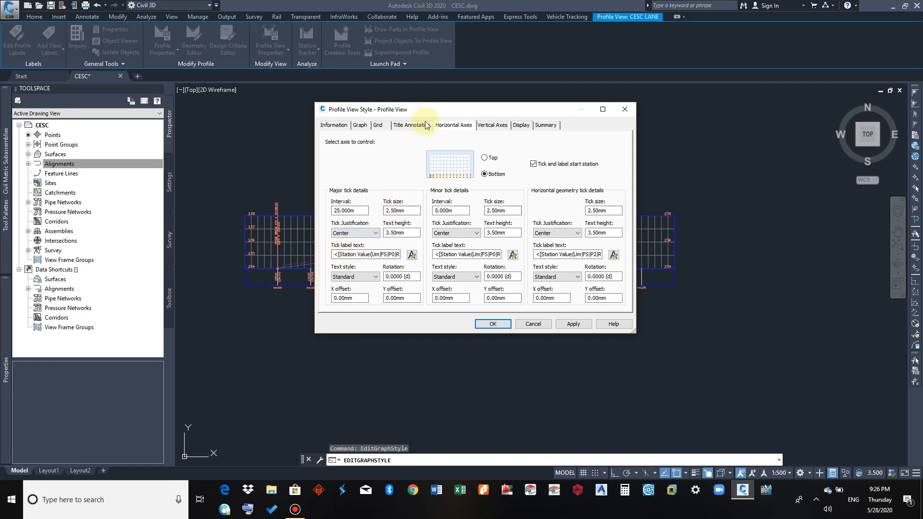
Set the minor tick interval of the profile view style's bottom horizontal axis to 25 m and accept the style
{"action": "left_click_drag", "start_coordinate": [430, 113], "coordinate": [650, 101]}
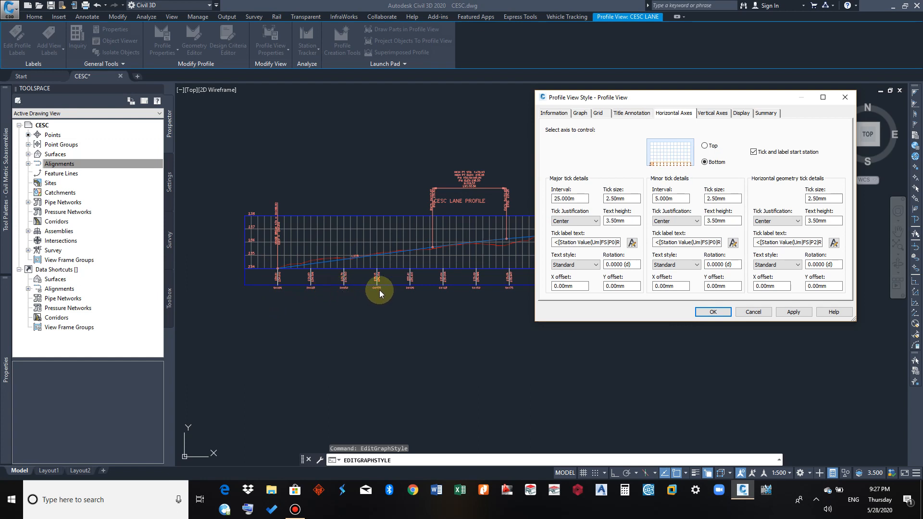
{"action": "left_click_drag", "start_coordinate": [585, 199], "coordinate": [562, 203]}
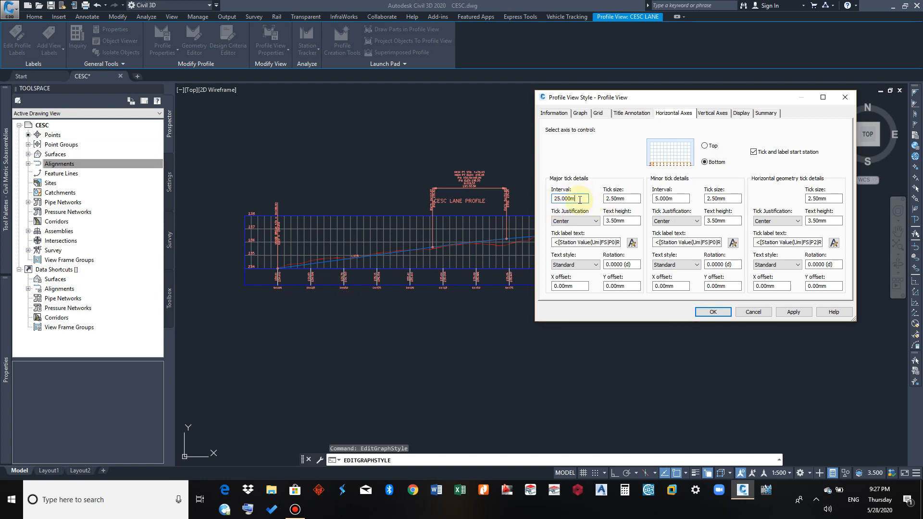
{"action": "left_click", "coordinate": [672, 198]}
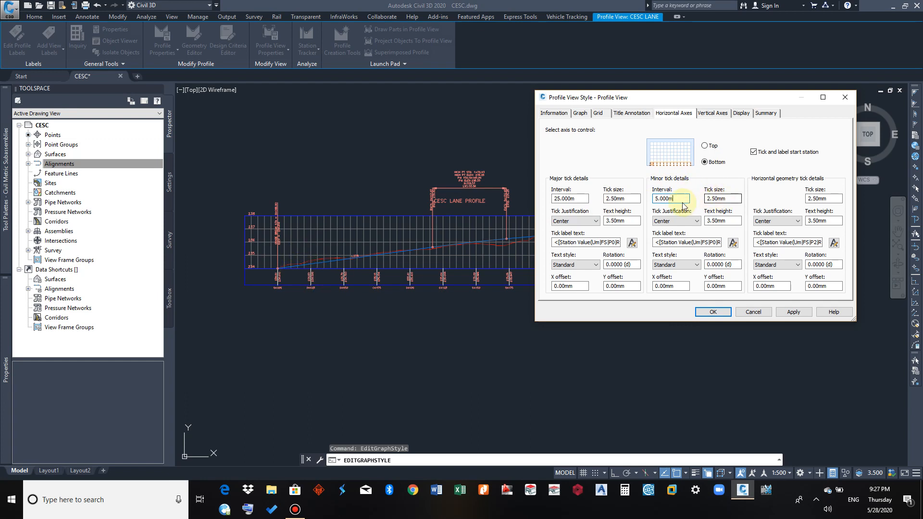
{"action": "left_click_drag", "start_coordinate": [678, 201], "coordinate": [648, 204]}
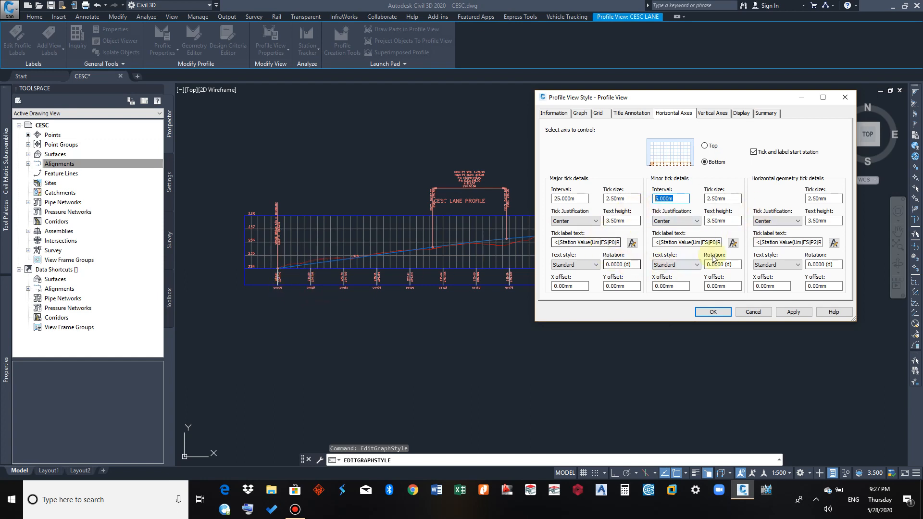
{"action": "left_click", "coordinate": [630, 200]}
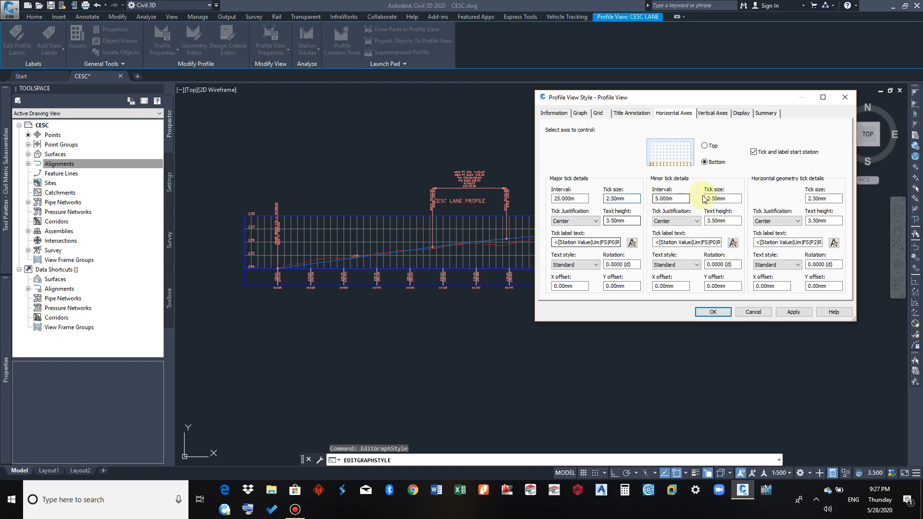
{"action": "left_click_drag", "start_coordinate": [677, 200], "coordinate": [645, 203]}
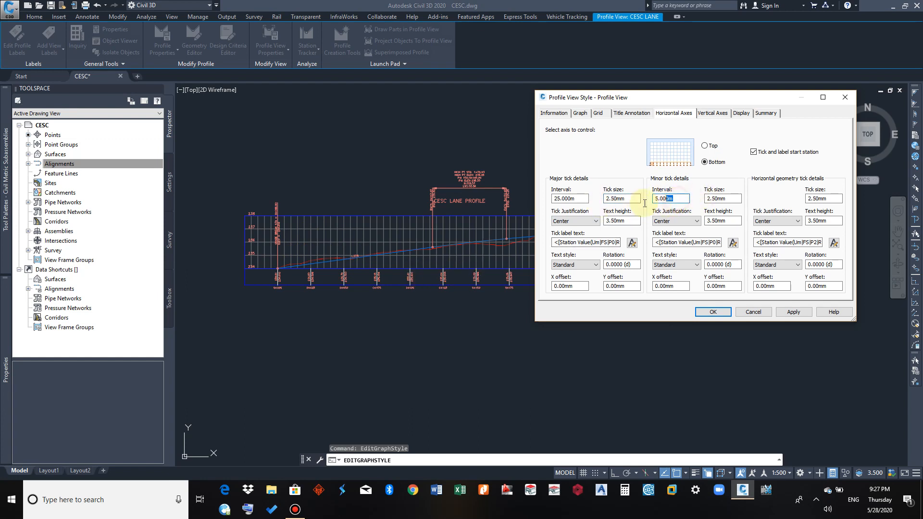
{"action": "type", "text": "25"}
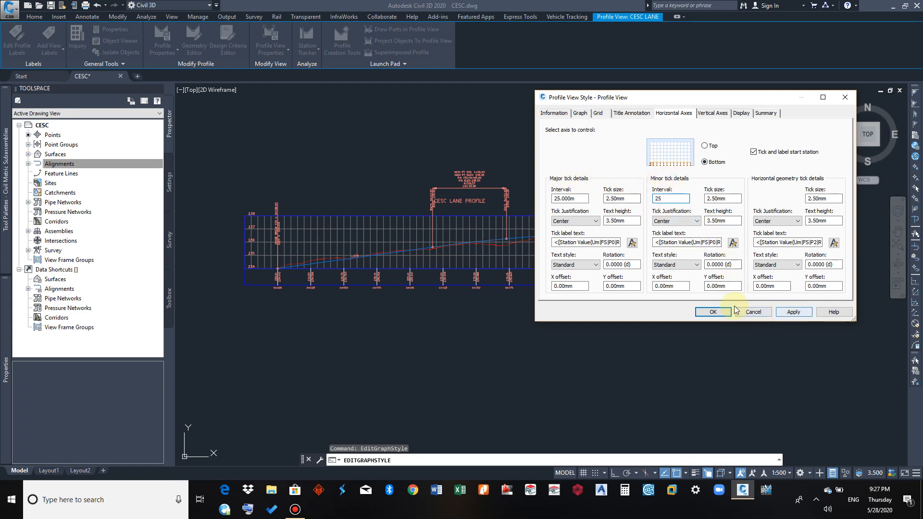
{"action": "left_click", "coordinate": [717, 312]}
Inspect the vertical grid line spacing and the station and elevation labels along the full CESC LANE profile view
{"action": "scroll", "coordinate": [309, 284], "scroll_direction": "up", "scroll_amount": 4}
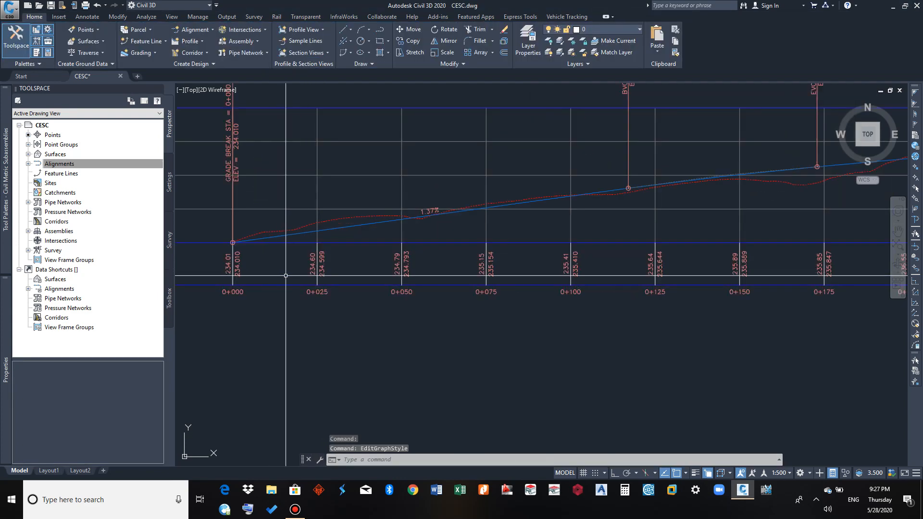
{"action": "scroll", "coordinate": [287, 277], "scroll_direction": "down", "scroll_amount": 2}
{"action": "middle_click_drag", "start_coordinate": [287, 277], "coordinate": [315, 272]}
{"action": "middle_click_drag", "start_coordinate": [537, 276], "coordinate": [427, 269]}
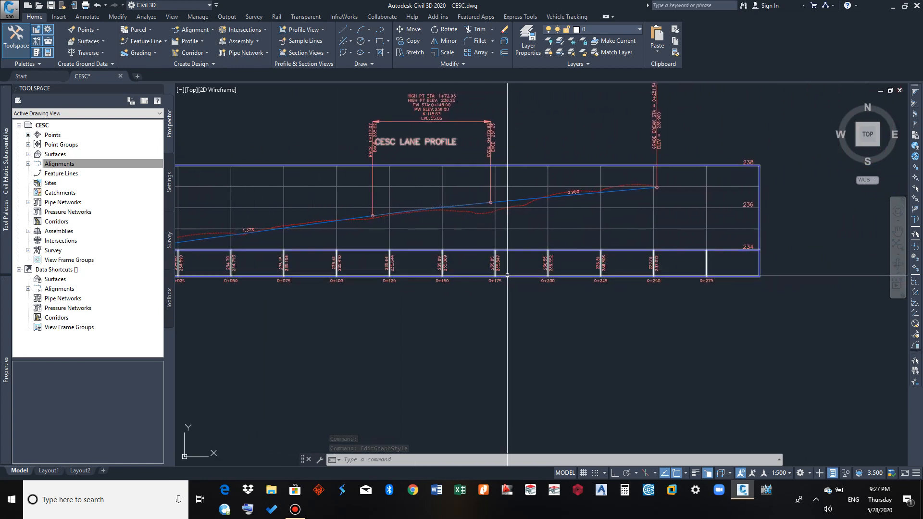
{"action": "mouse_move", "coordinate": [507, 275]}
{"action": "middle_mouse_down"}
{"action": "mouse_move", "coordinate": [559, 275]}
{"action": "mouse_move", "coordinate": [532, 261]}
{"action": "mouse_move", "coordinate": [578, 261]}
{"action": "middle_mouse_up"}
{"action": "middle_click_drag", "start_coordinate": [514, 268], "coordinate": [573, 275]}
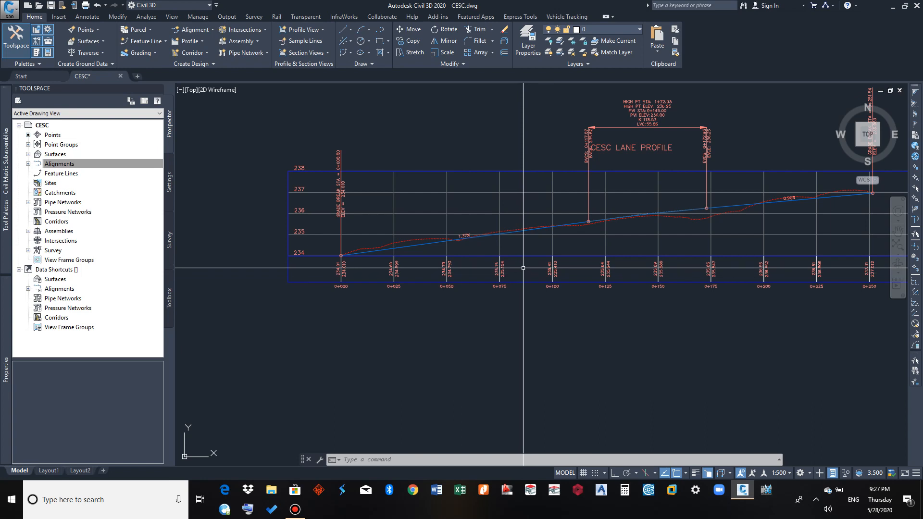
{"action": "middle_click_drag", "start_coordinate": [530, 268], "coordinate": [474, 273]}
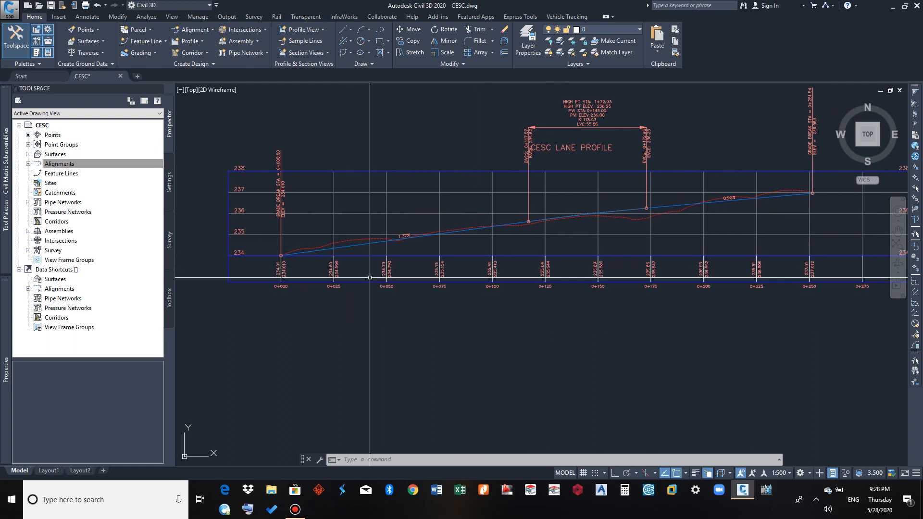
{"action": "middle_click_drag", "start_coordinate": [371, 277], "coordinate": [372, 276]}
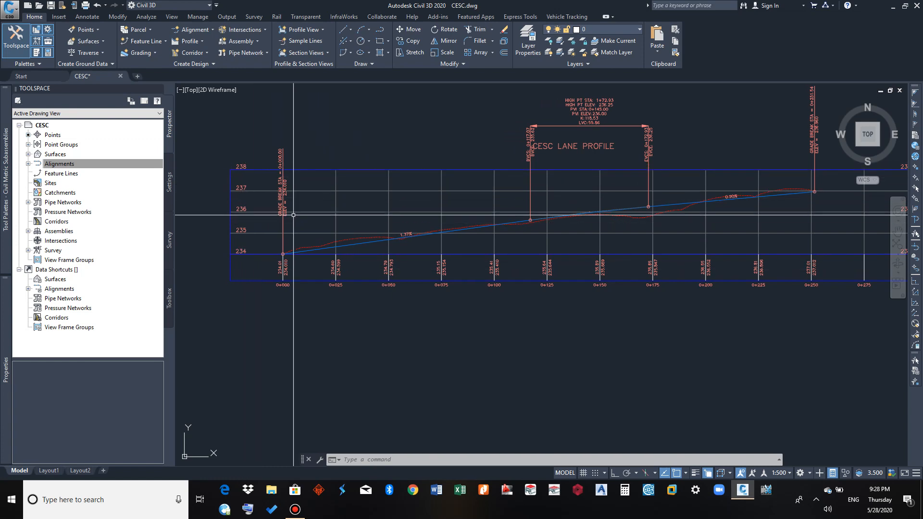
Set the major tick interval of the profile view style's left vertical axis to 2 m and accept the style
{"action": "left_click", "coordinate": [246, 187]}
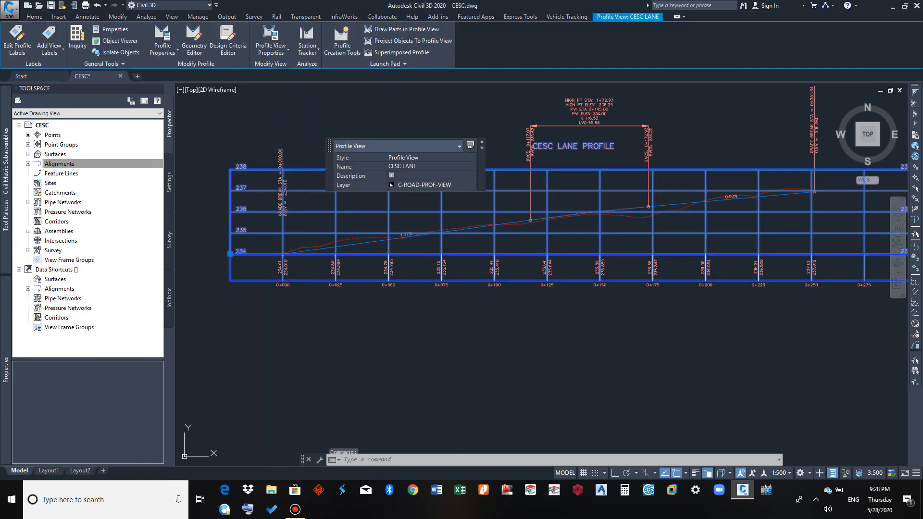
{"action": "right_click", "coordinate": [320, 211]}
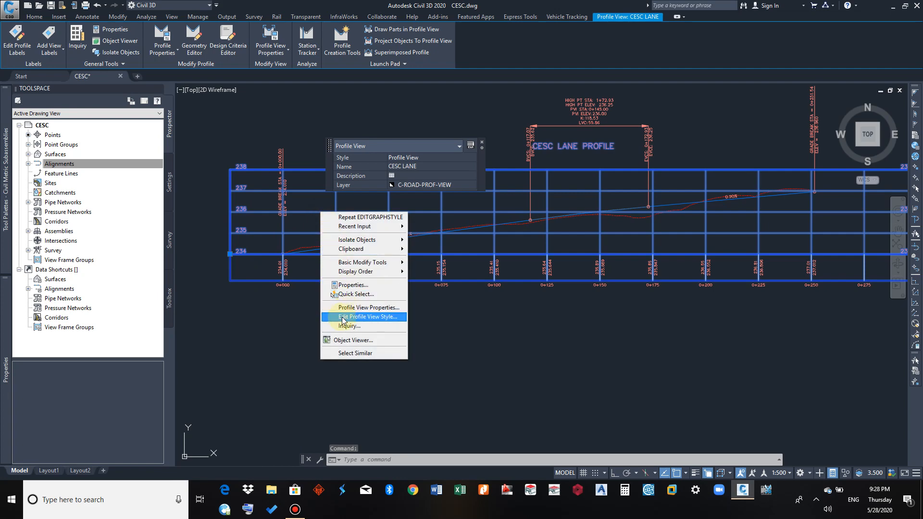
{"action": "left_click", "coordinate": [379, 317]}
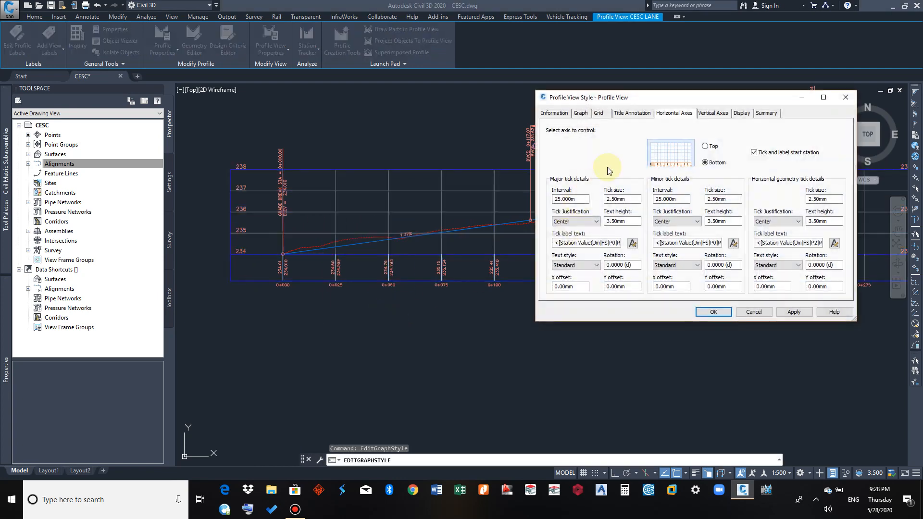
{"action": "left_click", "coordinate": [714, 115]}
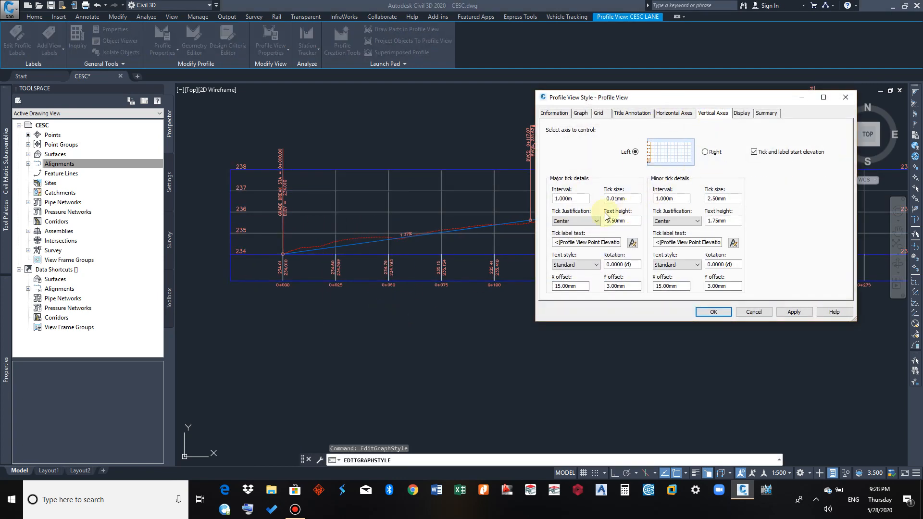
{"action": "double_click", "coordinate": [579, 199]}
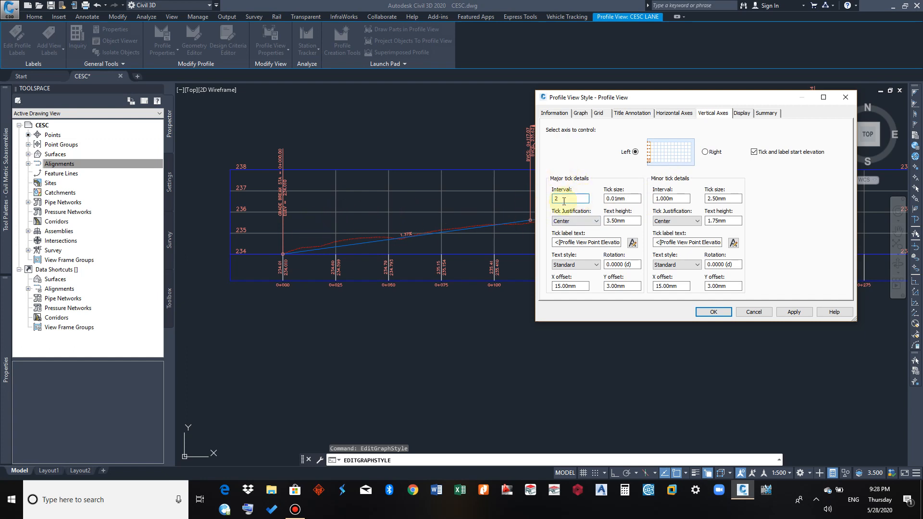
{"action": "left_click", "coordinate": [671, 198]}
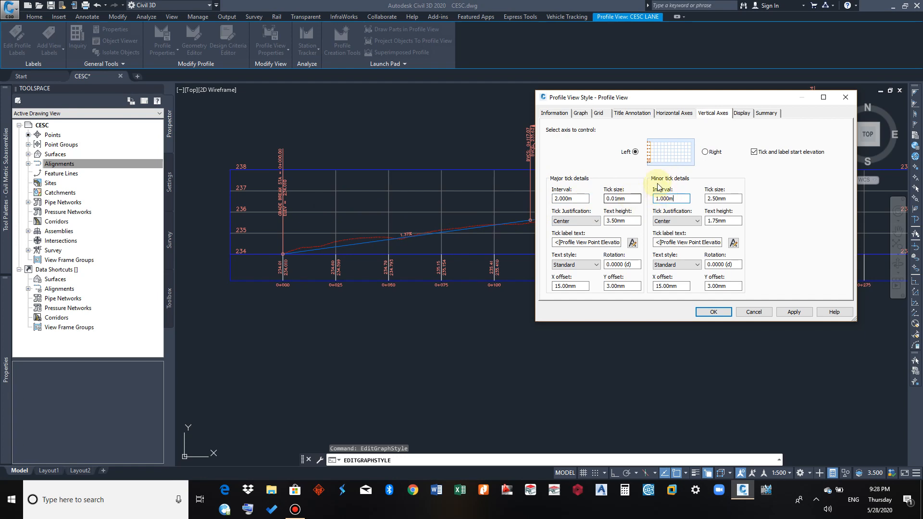
{"action": "left_click", "coordinate": [785, 312]}
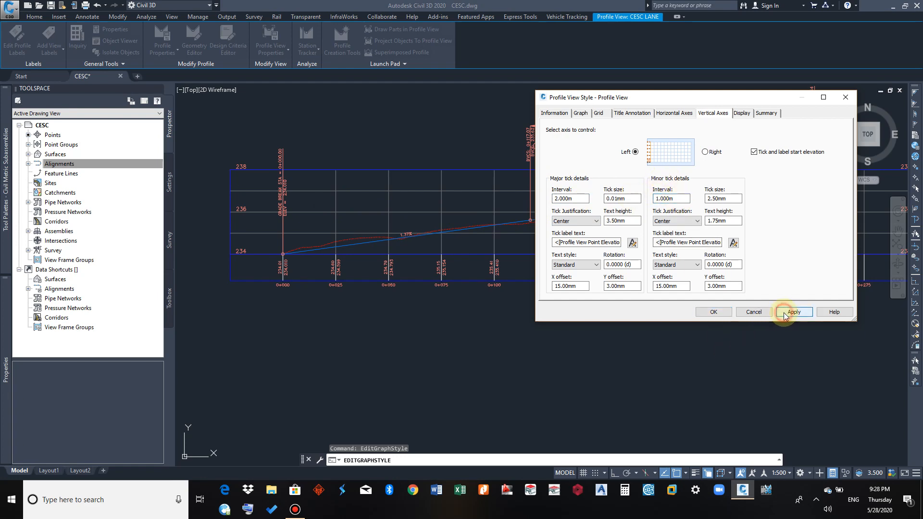
{"action": "left_click", "coordinate": [716, 313]}
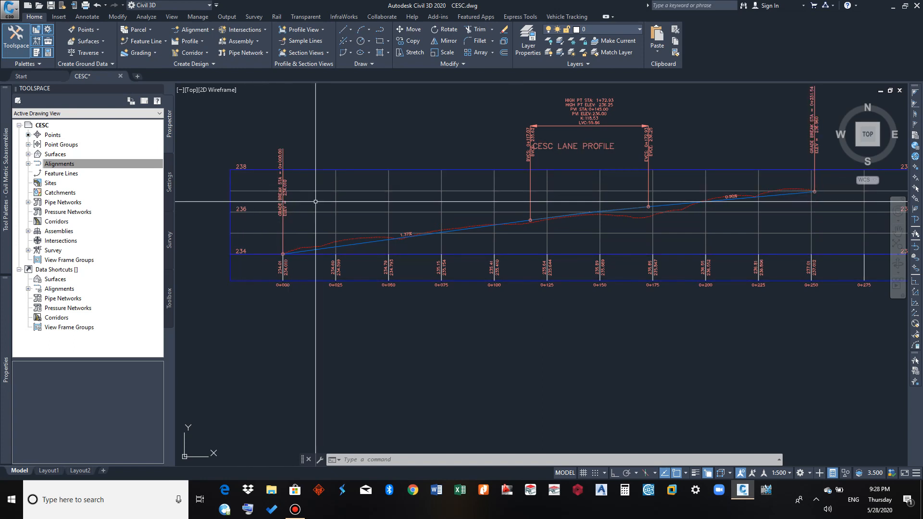
Examine the band list in the CESC LANE profile view's properties and the elevation and station labels beneath the grid
{"action": "scroll", "coordinate": [260, 211], "scroll_direction": "down", "scroll_amount": 3}
{"action": "middle_click_drag", "start_coordinate": [325, 257], "coordinate": [358, 254]}
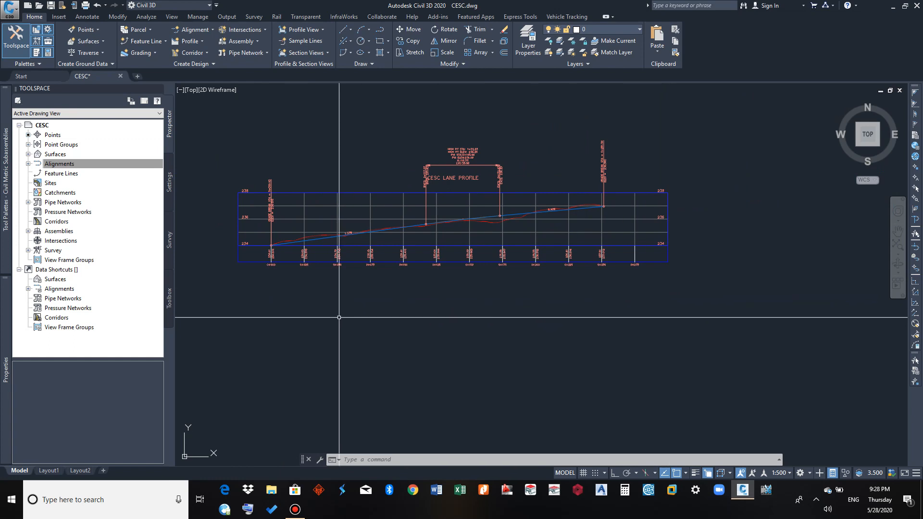
{"action": "left_click", "coordinate": [319, 220]}
{"action": "right_click", "coordinate": [320, 220]}
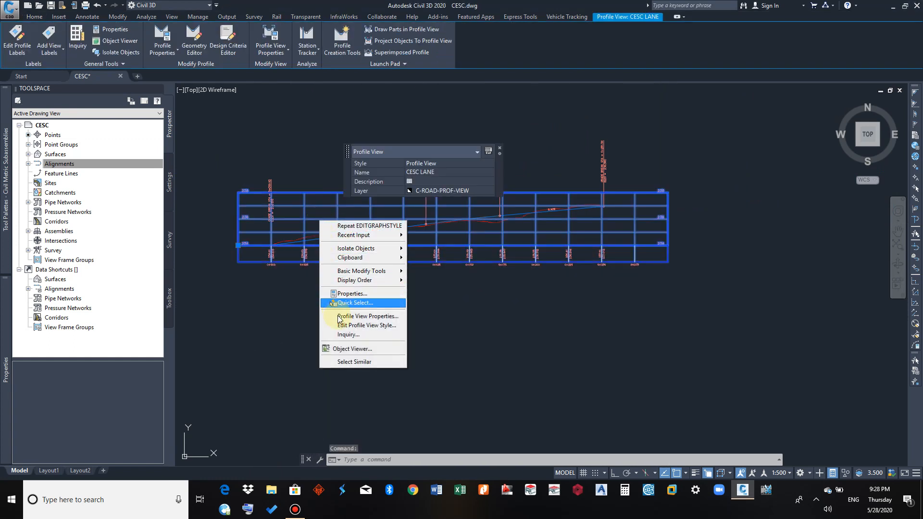
{"action": "left_click", "coordinate": [354, 316]}
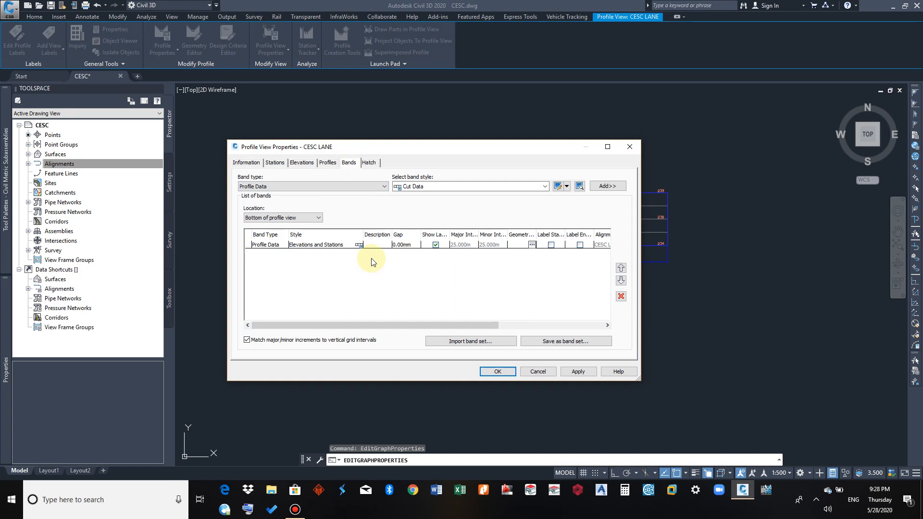
{"action": "mouse_move", "coordinate": [402, 145]}
{"action": "left_mouse_down"}
{"action": "mouse_move", "coordinate": [505, 147]}
{"action": "mouse_move", "coordinate": [722, 110]}
{"action": "left_mouse_up"}
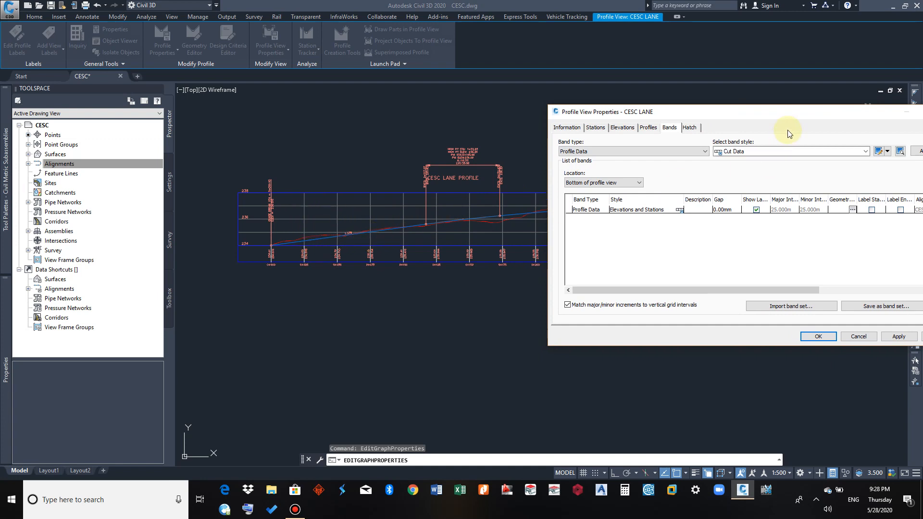
{"action": "mouse_move", "coordinate": [793, 117]}
{"action": "left_mouse_down"}
{"action": "mouse_move", "coordinate": [510, 131]}
{"action": "mouse_move", "coordinate": [743, 88]}
{"action": "left_mouse_up"}
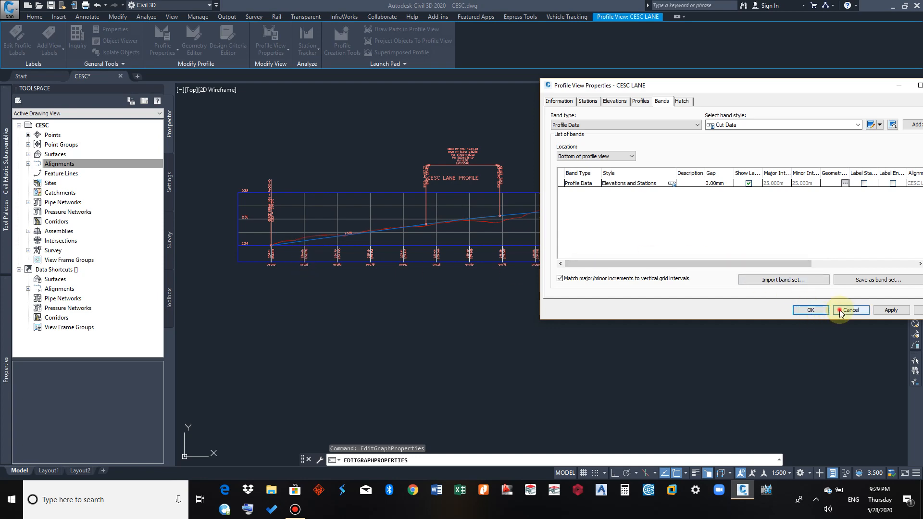
{"action": "left_click", "coordinate": [810, 310]}
{"action": "scroll", "coordinate": [289, 259], "scroll_direction": "up", "scroll_amount": 6}
{"action": "scroll", "coordinate": [413, 214], "scroll_direction": "up", "scroll_amount": 4}
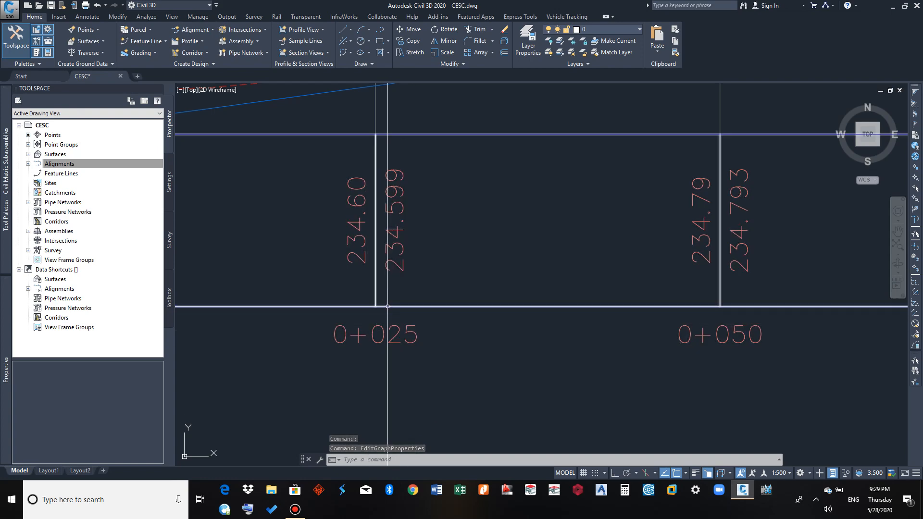
Reopen the CESC LANE profile view's properties and remove the existing Elevations and Stations band from the bottom of the view
{"action": "scroll", "coordinate": [381, 306], "scroll_direction": "down", "scroll_amount": 4}
{"action": "left_click", "coordinate": [430, 186]}
{"action": "right_click", "coordinate": [430, 186]}
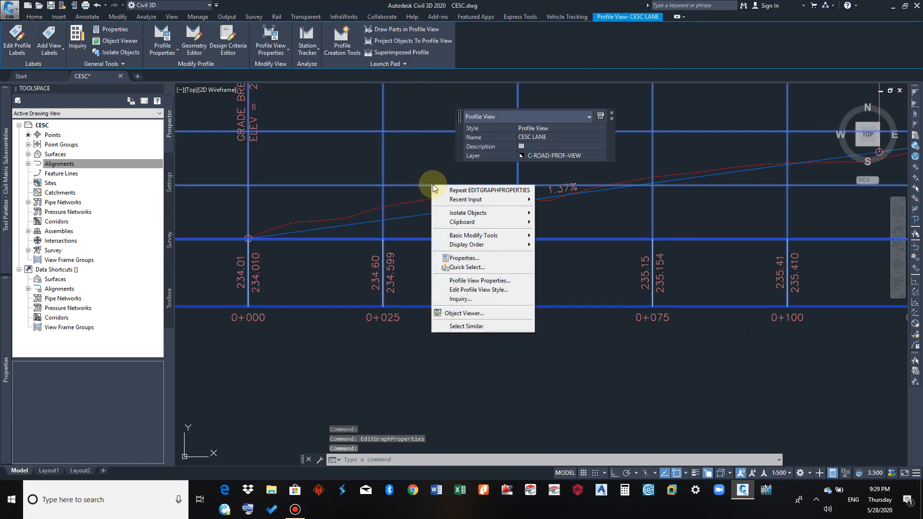
{"action": "left_click", "coordinate": [466, 282]}
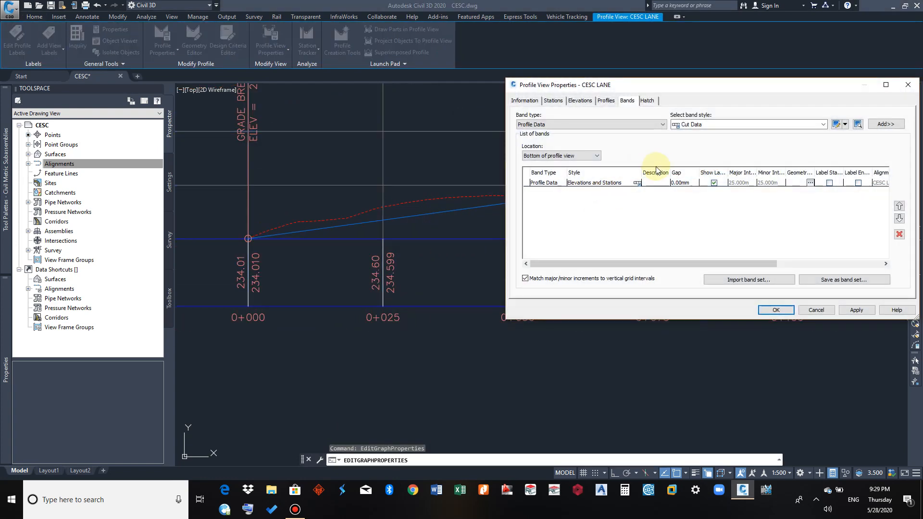
{"action": "mouse_move", "coordinate": [622, 263]}
{"action": "left_mouse_down"}
{"action": "mouse_move", "coordinate": [683, 265]}
{"action": "mouse_move", "coordinate": [609, 264]}
{"action": "left_mouse_up"}
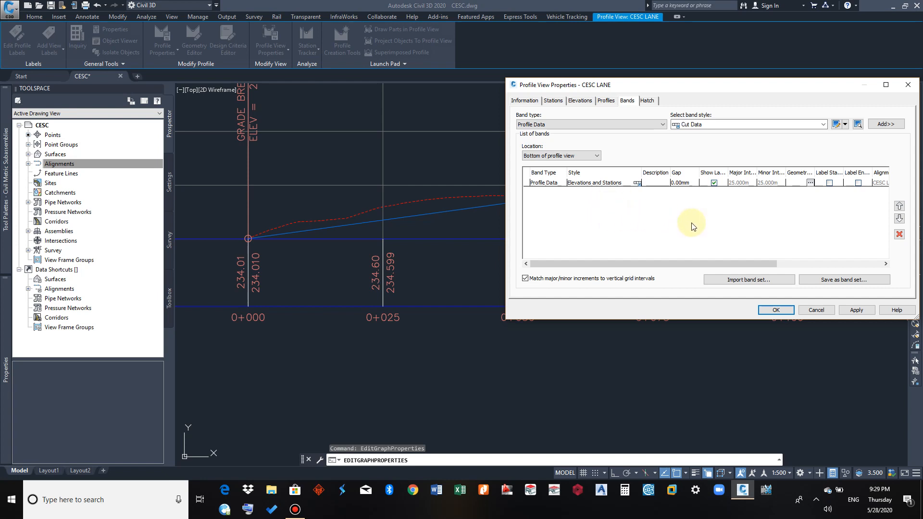
{"action": "left_click", "coordinate": [551, 184]}
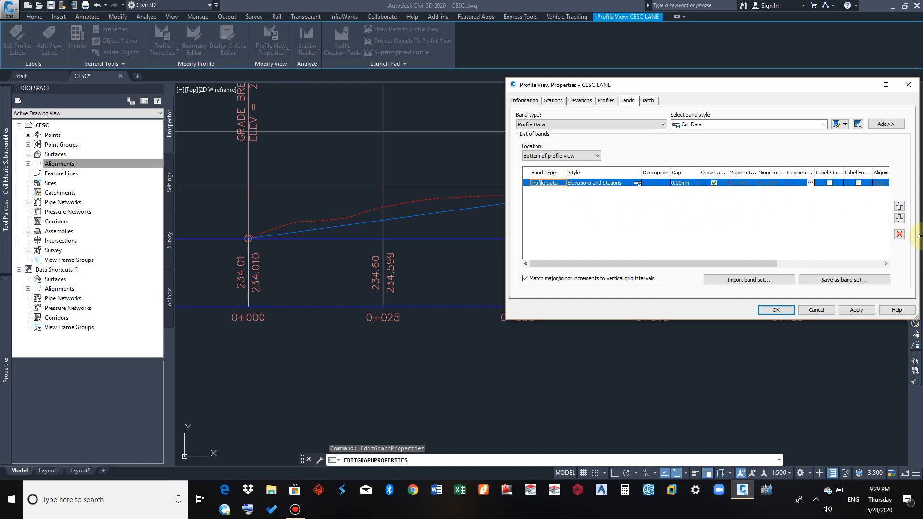
{"action": "left_click", "coordinate": [901, 239]}
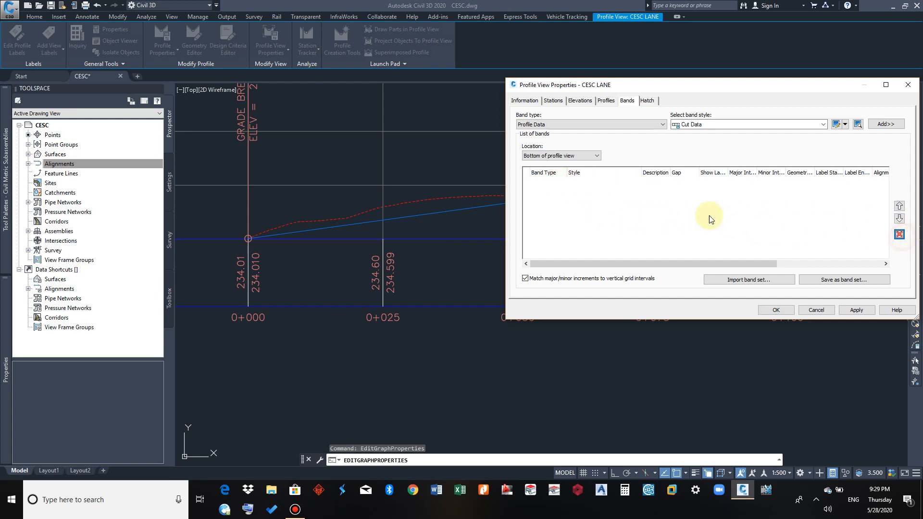
Add a Profile Data band in the Elevations and Stations style at the bottom of the profile view, accepting the geometry points to label
{"action": "left_click", "coordinate": [586, 125]}
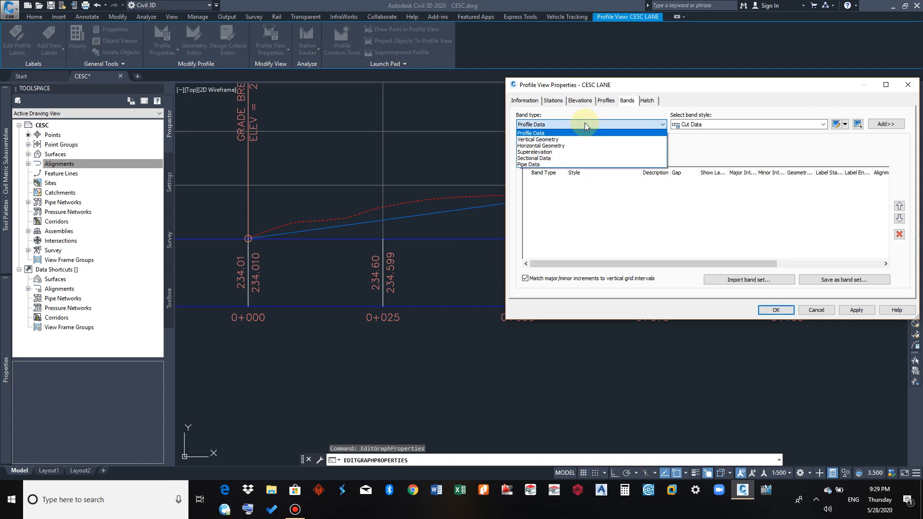
{"action": "left_click", "coordinate": [586, 125]}
{"action": "left_click", "coordinate": [553, 125]}
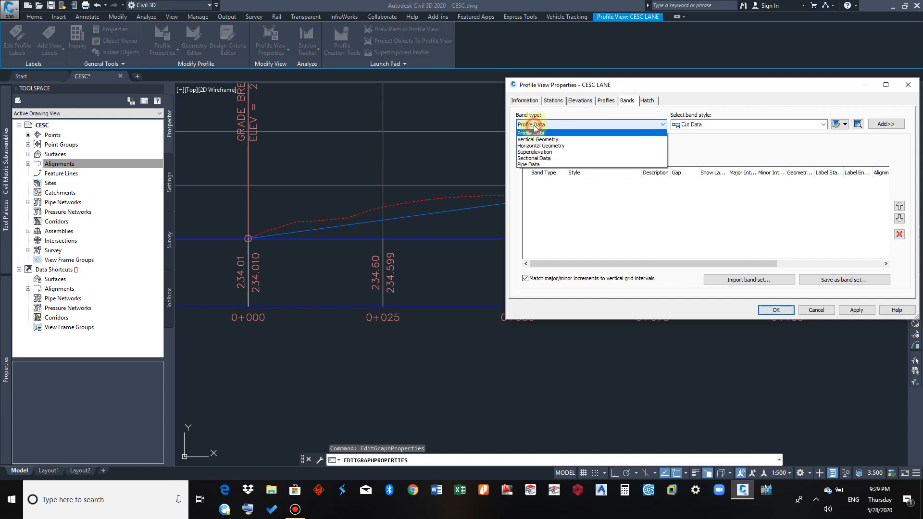
{"action": "left_click", "coordinate": [553, 125]}
{"action": "left_click", "coordinate": [721, 124]}
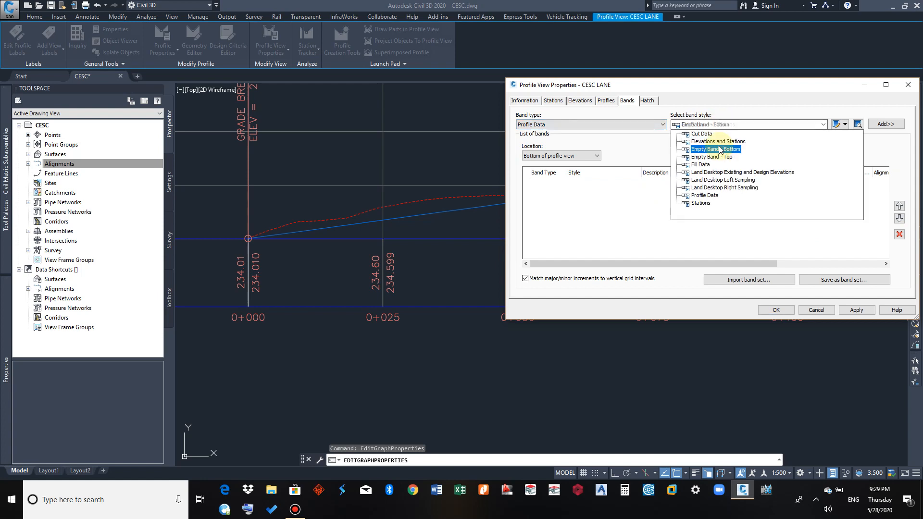
{"action": "left_click", "coordinate": [719, 141]}
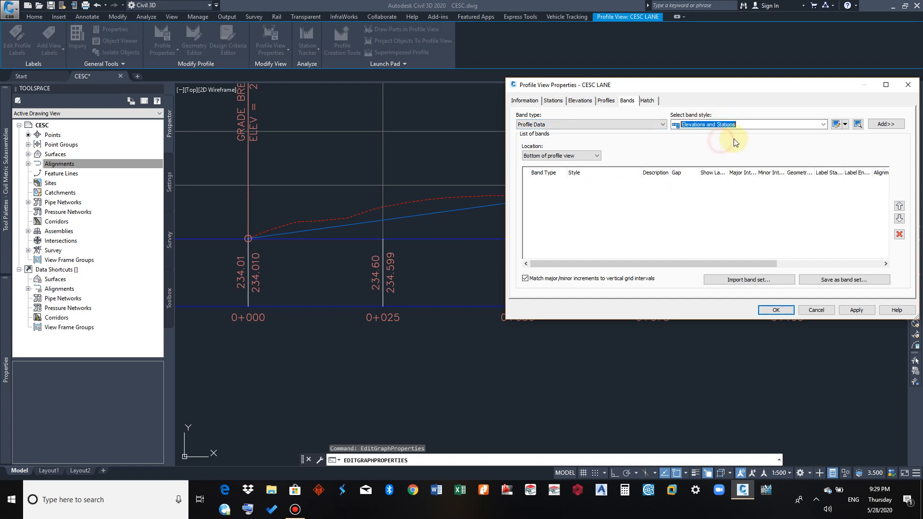
{"action": "left_click", "coordinate": [886, 124]}
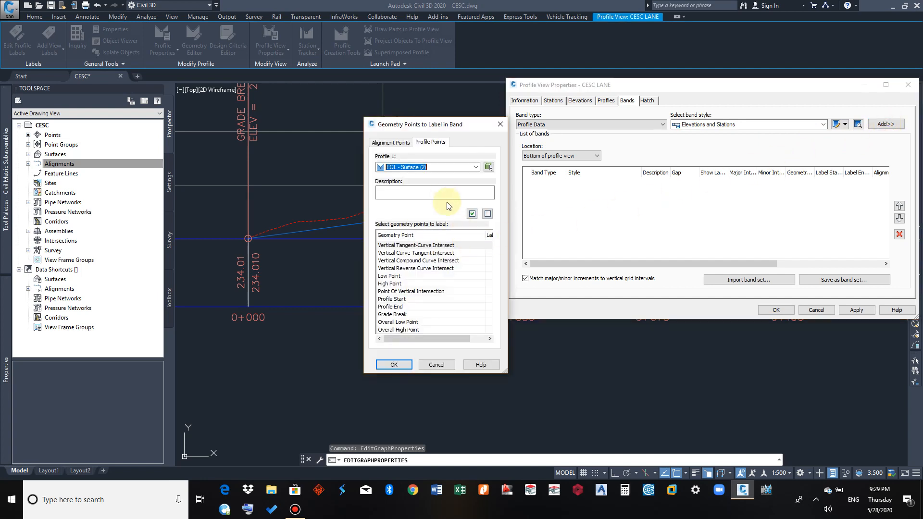
{"action": "left_click", "coordinate": [405, 366]}
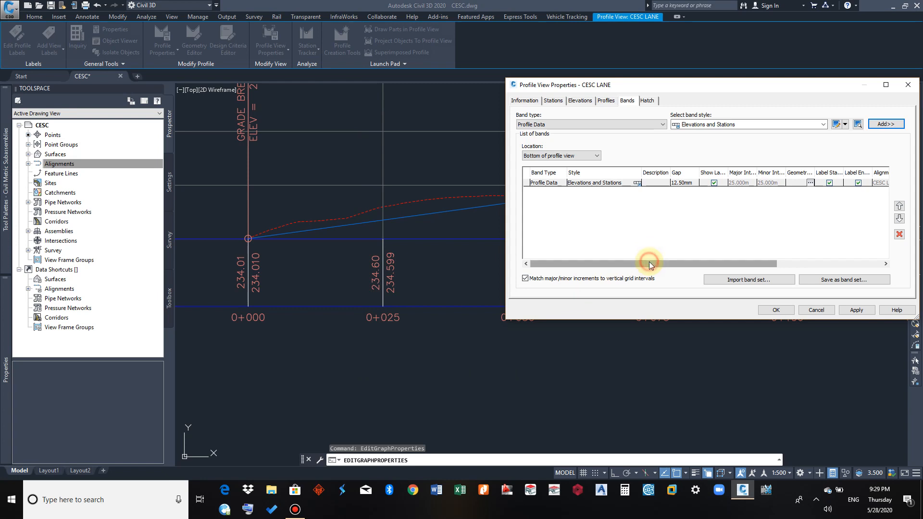
Assign EGL - Surface (2) as Profile1 and CESC LANE as Profile2 for the new band
{"action": "left_click_drag", "start_coordinate": [650, 265], "coordinate": [764, 250]}
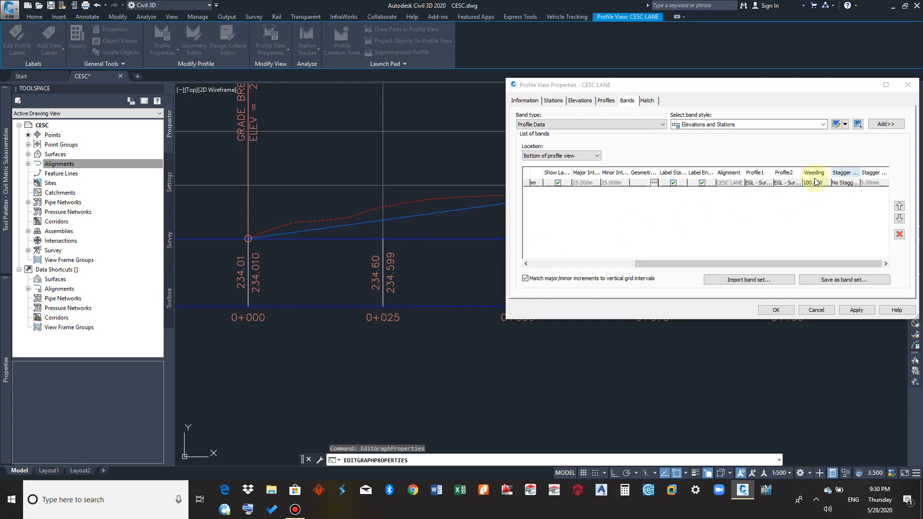
{"action": "left_click", "coordinate": [758, 185]}
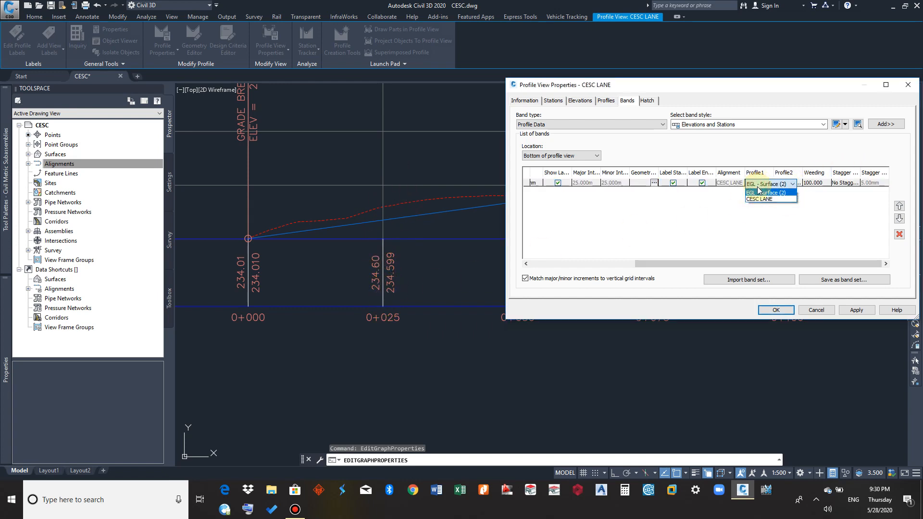
{"action": "left_click", "coordinate": [762, 194]}
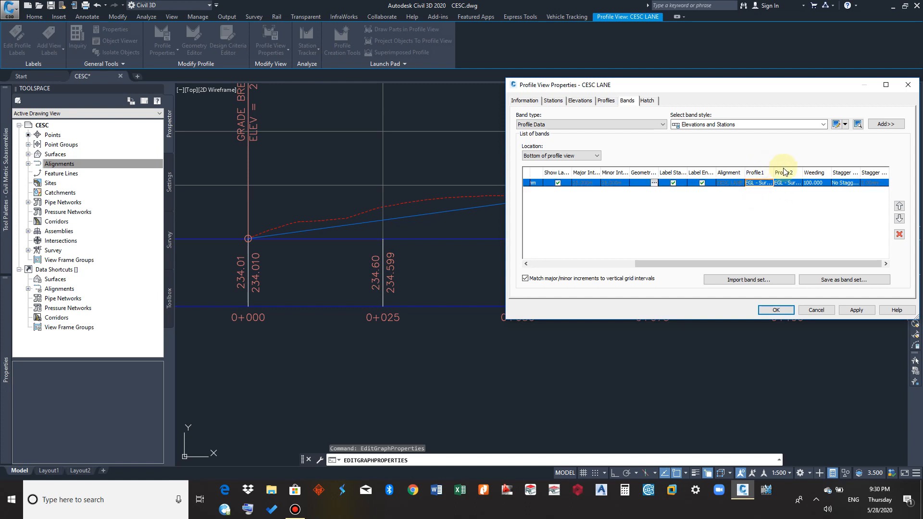
{"action": "left_click", "coordinate": [787, 185]}
{"action": "left_click", "coordinate": [789, 187]}
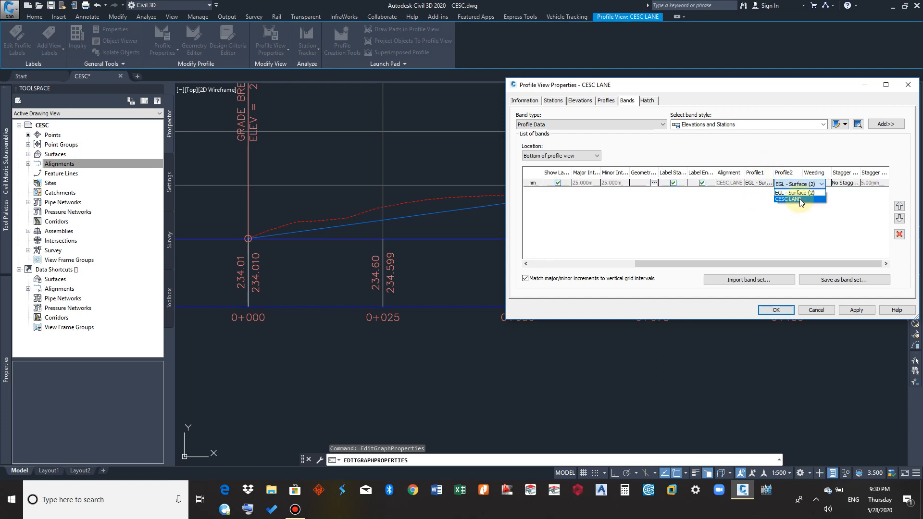
{"action": "left_click", "coordinate": [800, 198]}
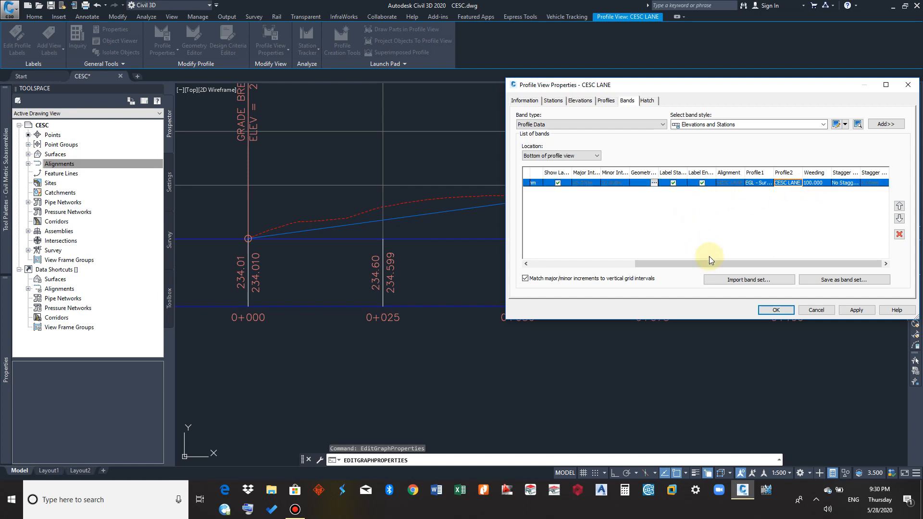
Apply the new band to the profile view with a 12.50 mm gap and check its gap and profile assignments
{"action": "left_click_drag", "start_coordinate": [709, 264], "coordinate": [607, 262]}
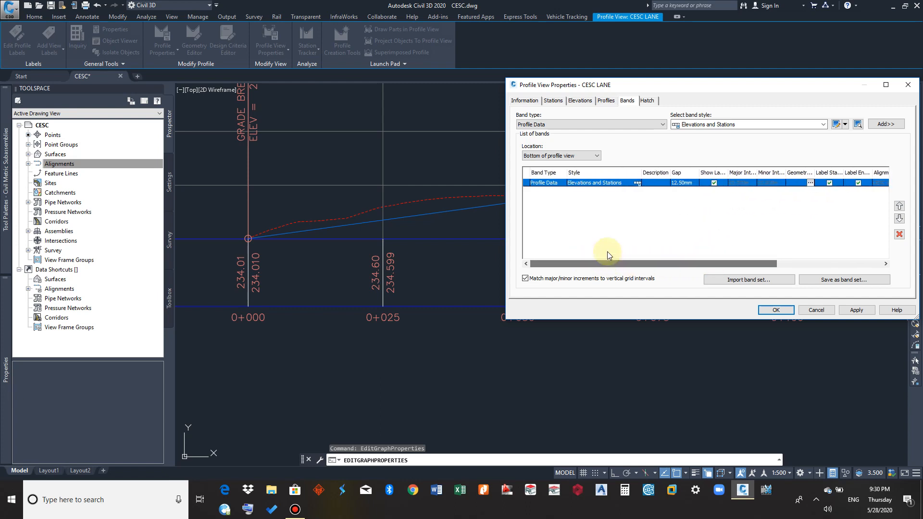
{"action": "left_click", "coordinate": [686, 181]}
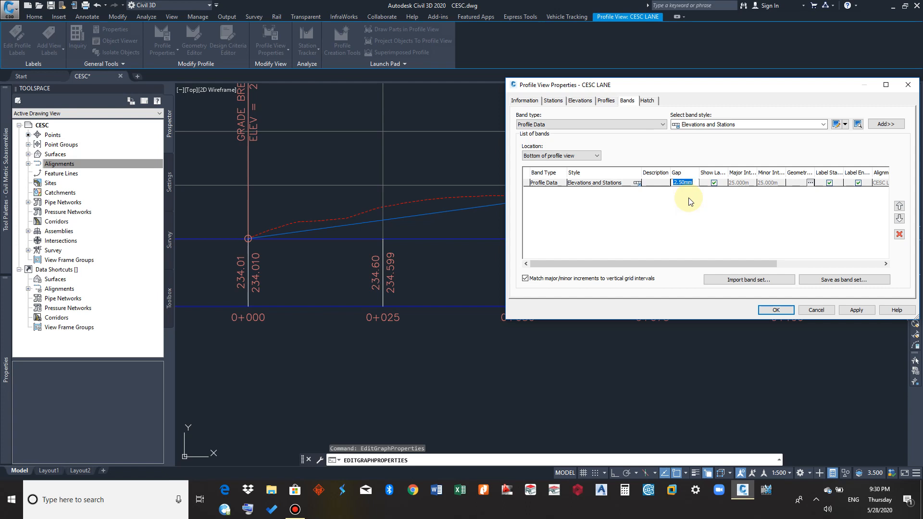
{"action": "type", "text": "0"}
{"action": "double_click", "coordinate": [690, 183]}
{"action": "left_click", "coordinate": [768, 220]}
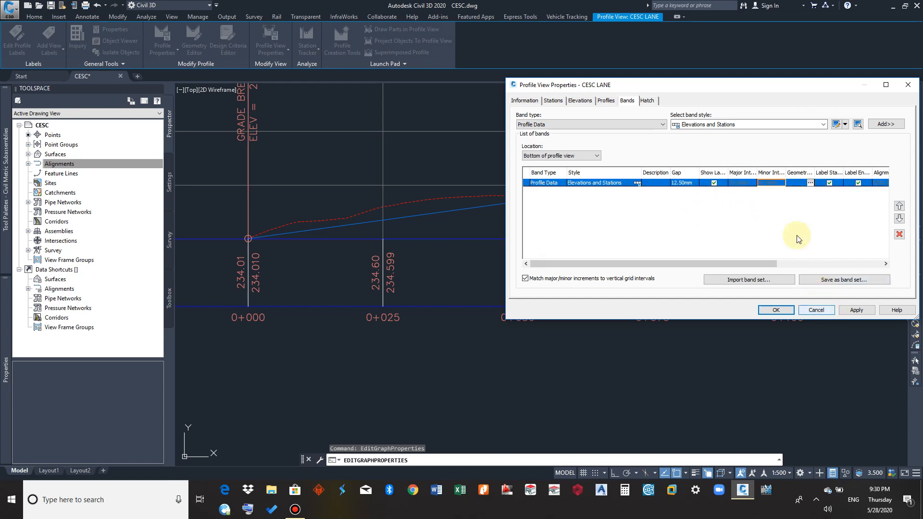
{"action": "left_click", "coordinate": [853, 311]}
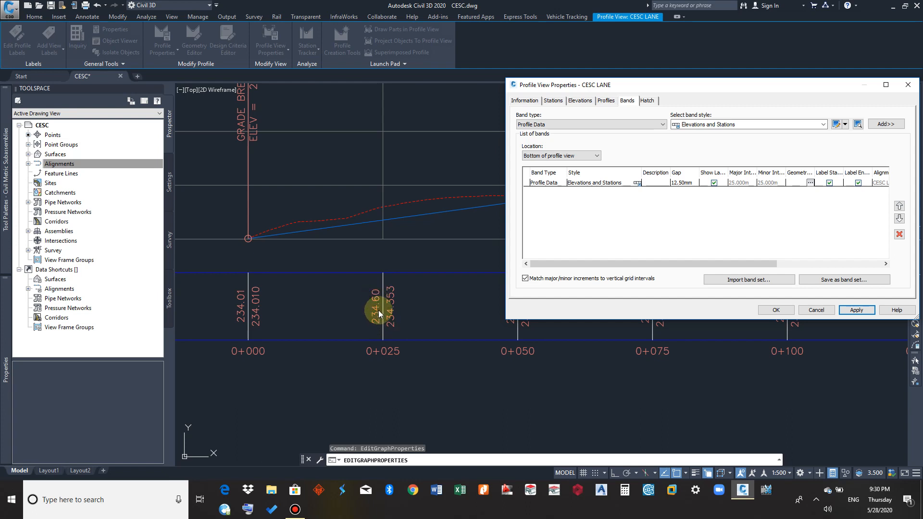
{"action": "left_click_drag", "start_coordinate": [661, 264], "coordinate": [769, 261]}
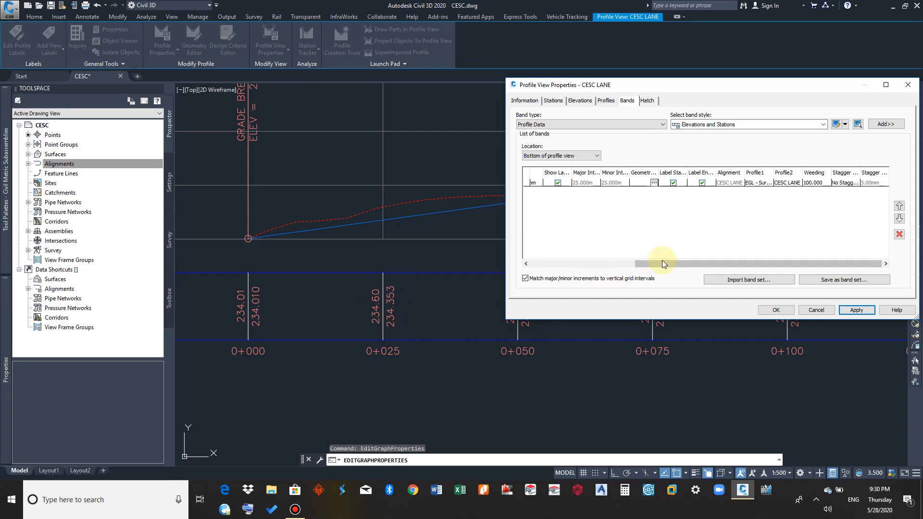
{"action": "left_click_drag", "start_coordinate": [673, 261], "coordinate": [556, 282]}
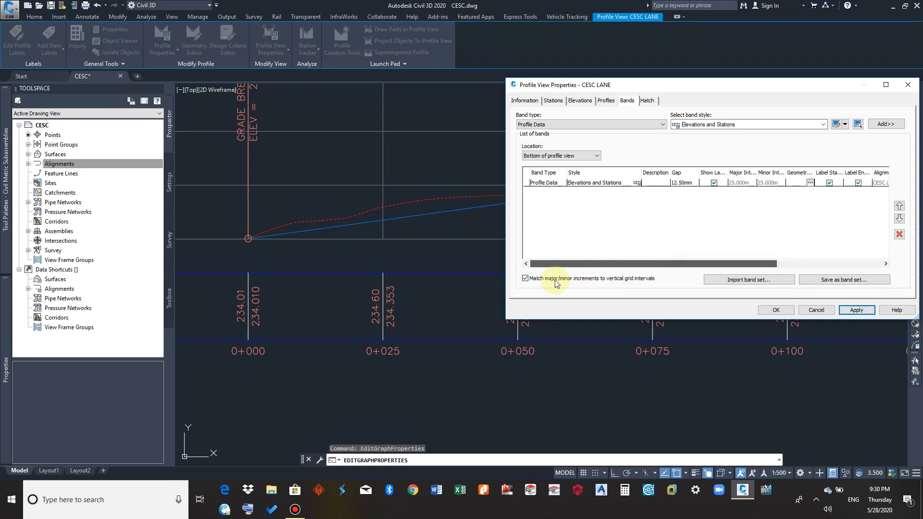
Set the gap of the bottom Elevations and Stations band to 0 mm and apply it to the profile view
{"action": "left_click", "coordinate": [685, 183]}
{"action": "left_click", "coordinate": [685, 184]}
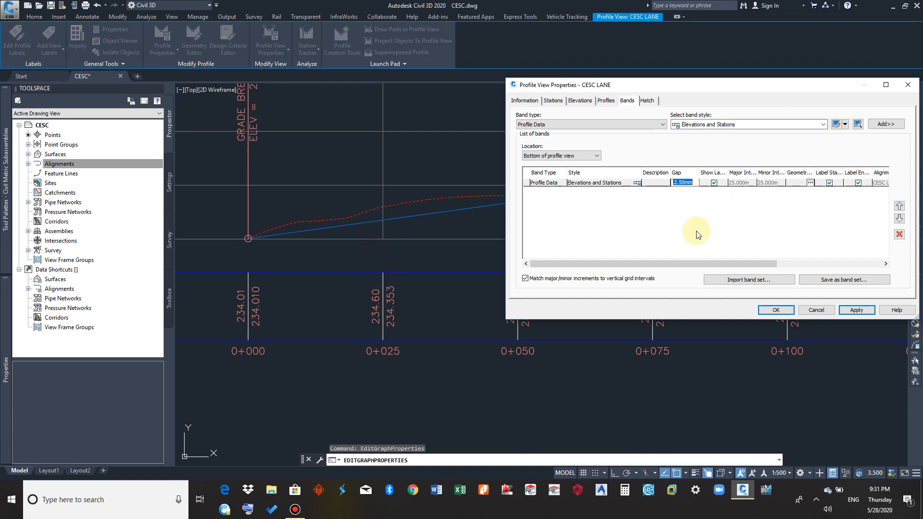
{"action": "type", "text": "0"}
{"action": "left_click", "coordinate": [714, 204]}
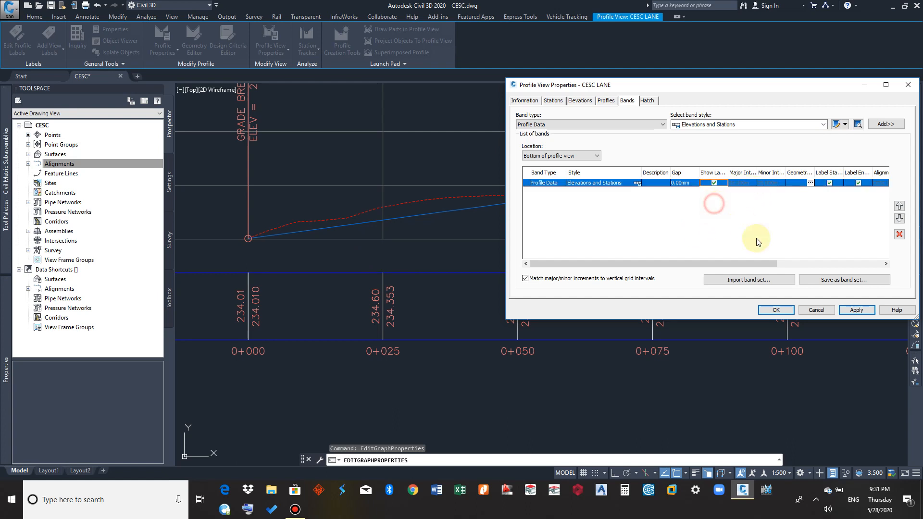
{"action": "left_click", "coordinate": [857, 310]}
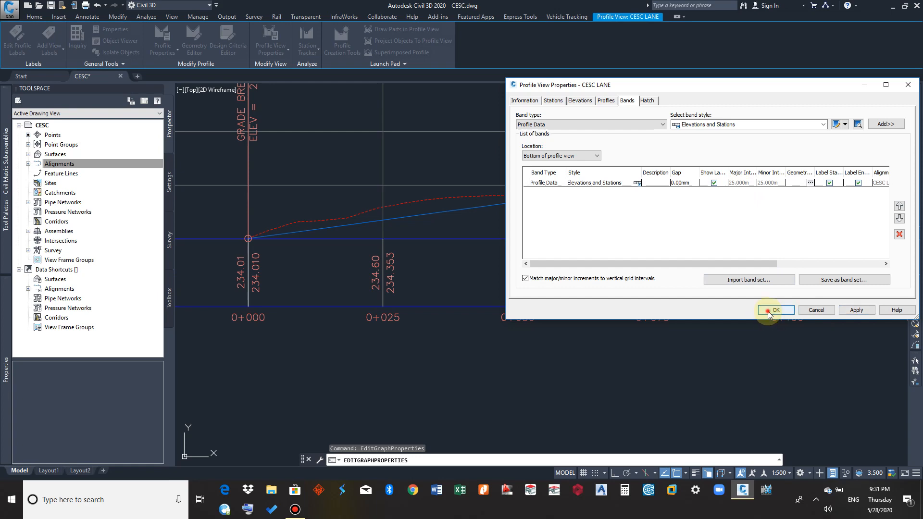
{"action": "left_click", "coordinate": [775, 310]}
Reopen the CESC LANE profile view's properties and delete the Elevations and Stations band from the bottom of the view
{"action": "scroll", "coordinate": [408, 260], "scroll_direction": "down", "scroll_amount": 4}
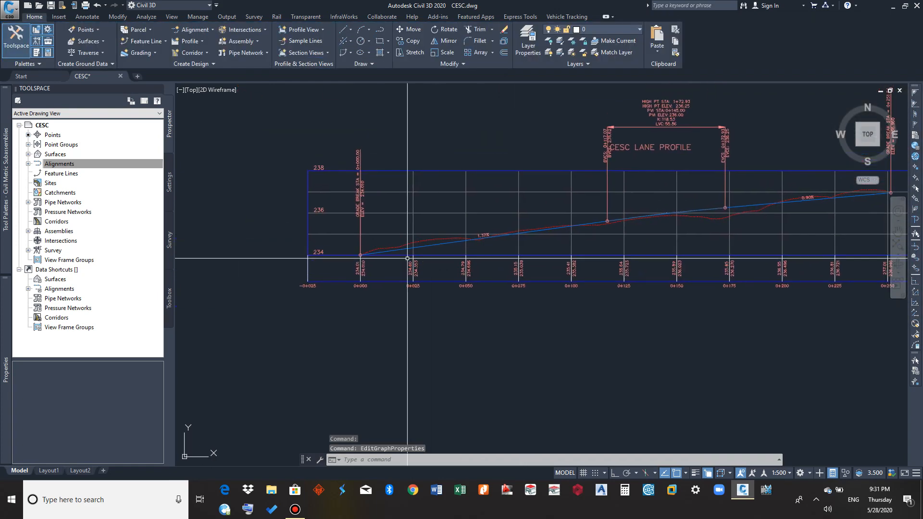
{"action": "middle_click_drag", "start_coordinate": [341, 250], "coordinate": [299, 253]}
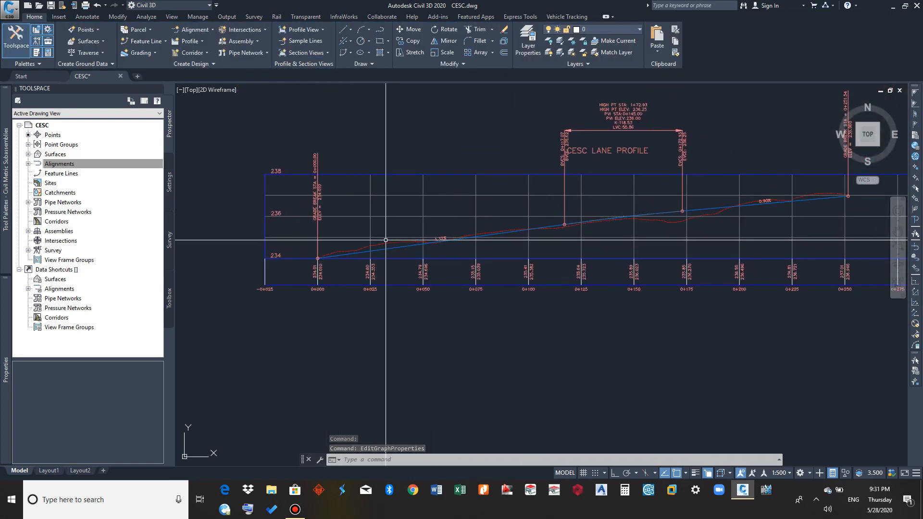
{"action": "middle_click_drag", "start_coordinate": [417, 259], "coordinate": [297, 258]}
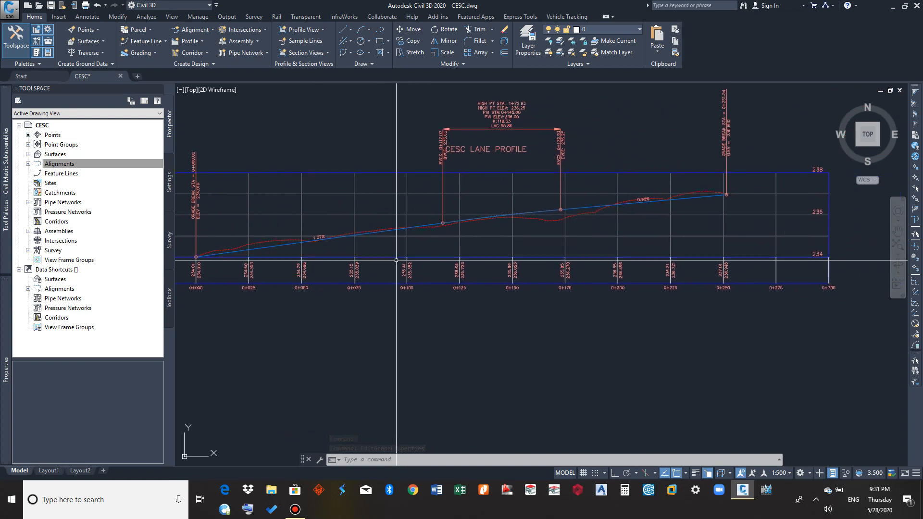
{"action": "middle_click_drag", "start_coordinate": [383, 284], "coordinate": [484, 287]}
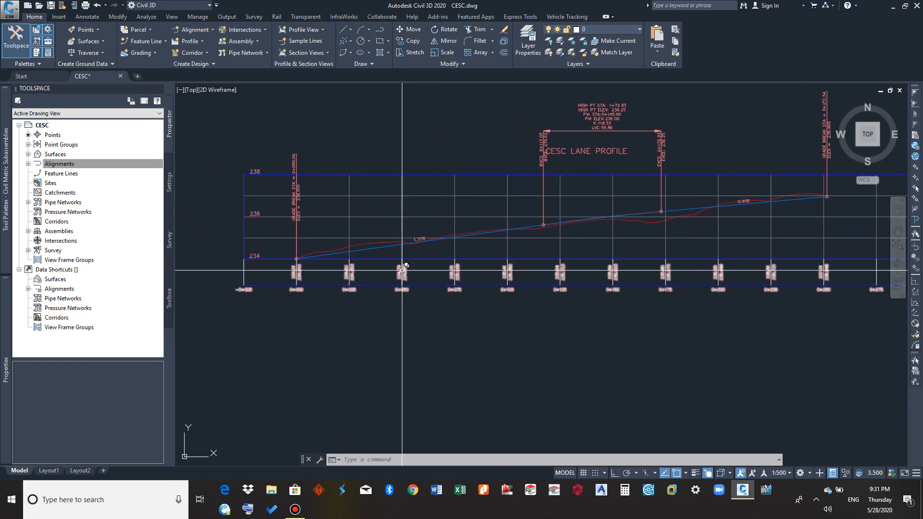
{"action": "middle_click_drag", "start_coordinate": [402, 269], "coordinate": [325, 280]}
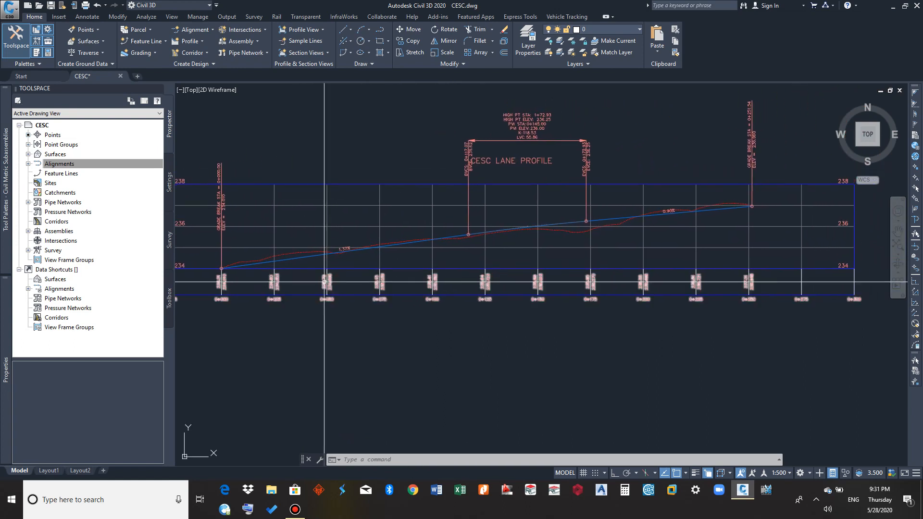
{"action": "double_click", "coordinate": [307, 230]}
{"action": "left_click", "coordinate": [306, 231]}
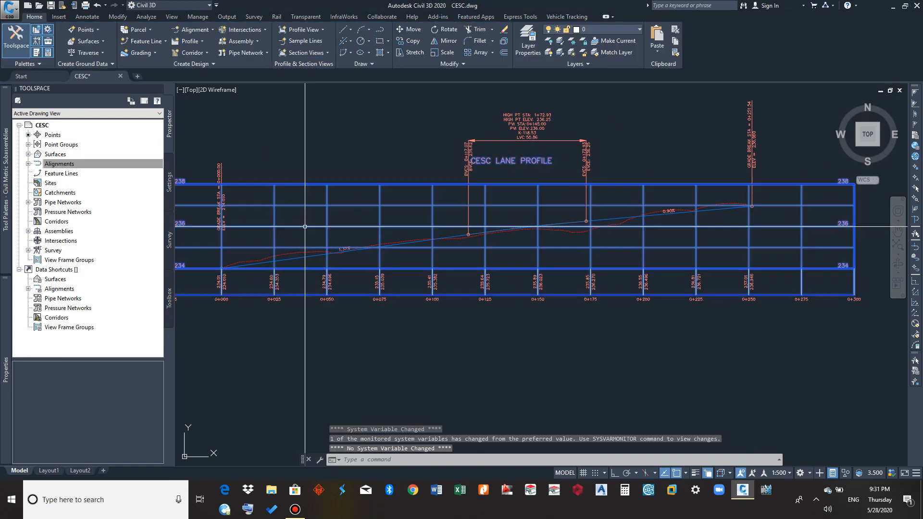
{"action": "right_click", "coordinate": [305, 231]}
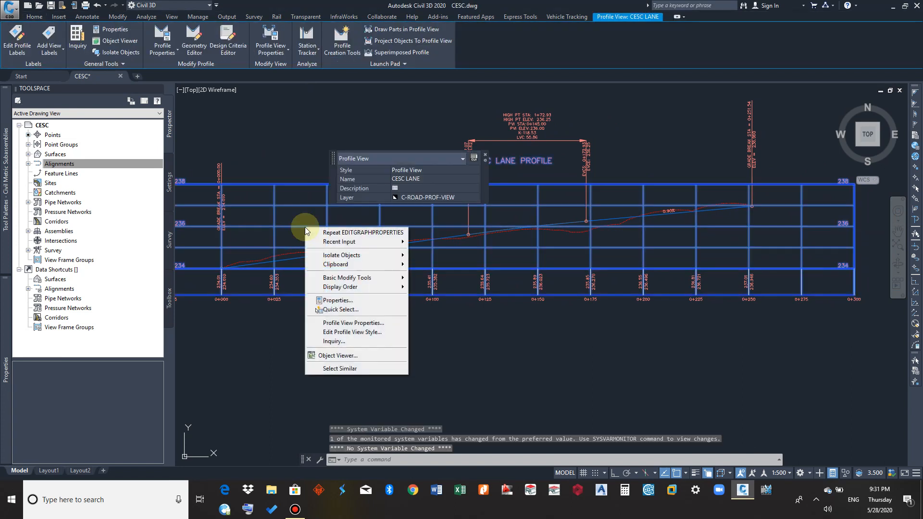
{"action": "left_click", "coordinate": [362, 323]}
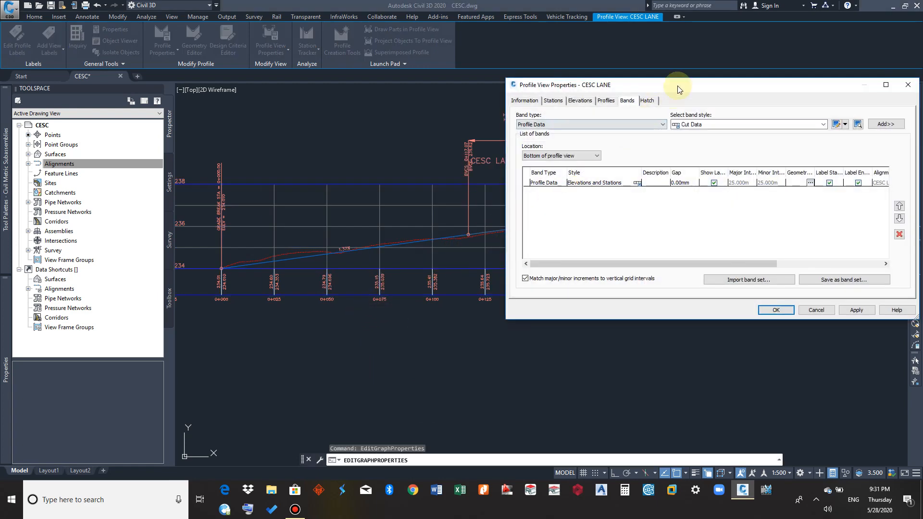
{"action": "left_click_drag", "start_coordinate": [679, 89], "coordinate": [489, 104]}
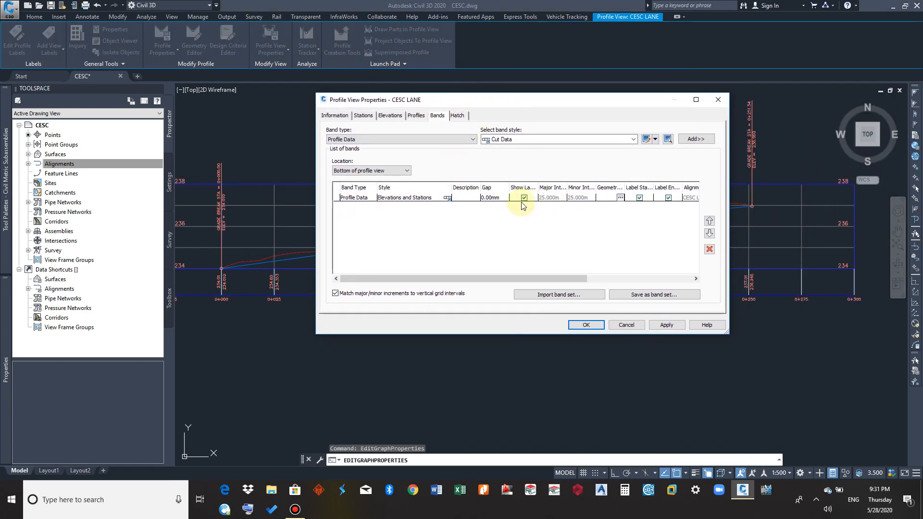
{"action": "left_click", "coordinate": [459, 198]}
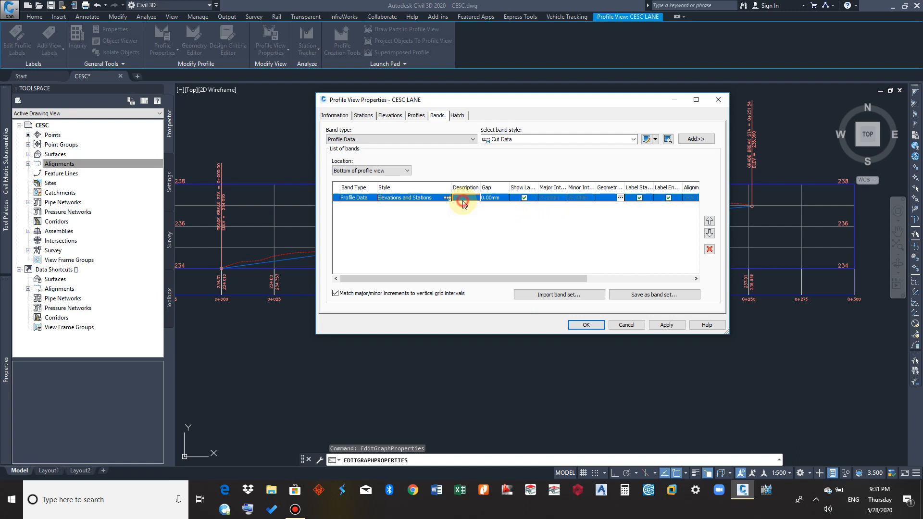
{"action": "left_click", "coordinate": [709, 249]}
Add a bottom Profile Data band in the Land Desktop Left Sampling style, with EGL - Surface (2) as Profile 1
{"action": "left_click", "coordinate": [442, 139]}
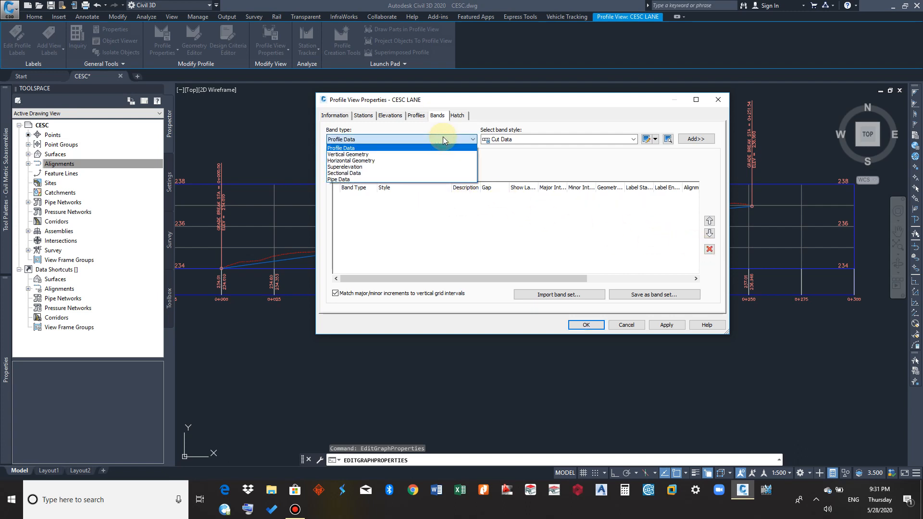
{"action": "left_click", "coordinate": [356, 148]}
{"action": "left_click", "coordinate": [493, 139]}
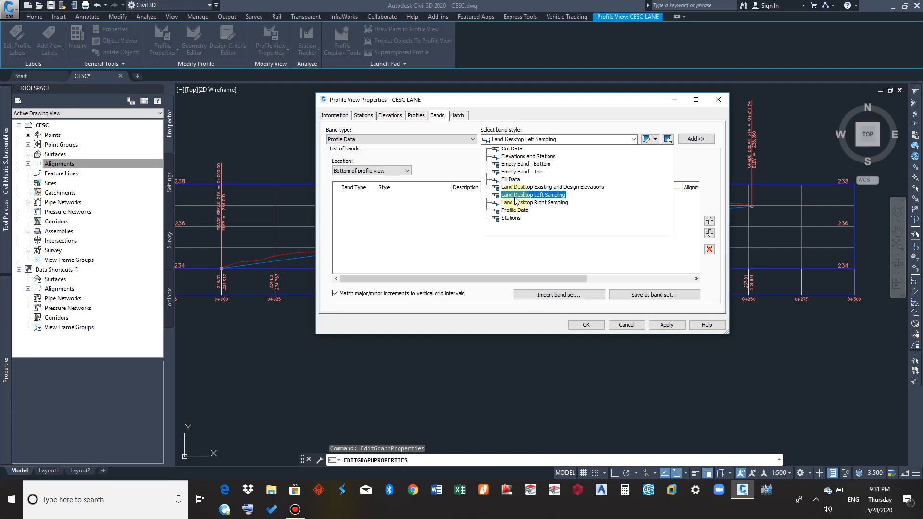
{"action": "left_click", "coordinate": [557, 196]}
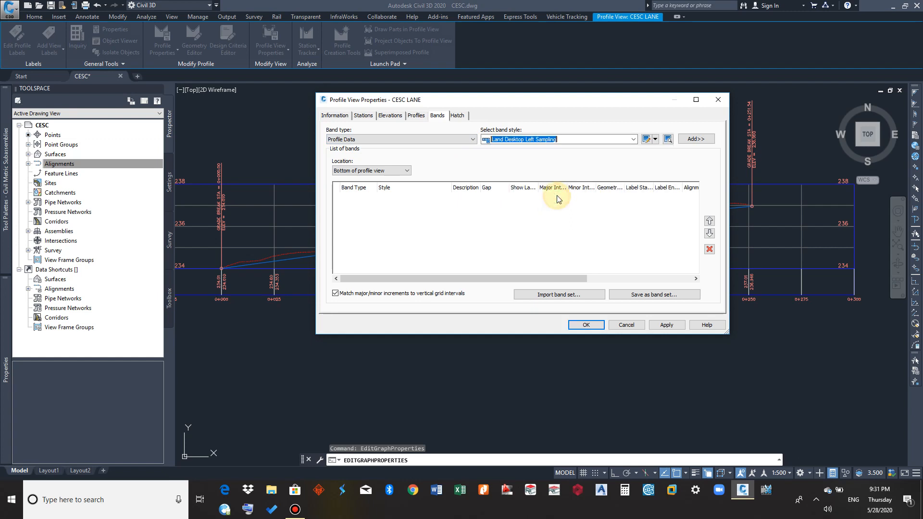
{"action": "left_click", "coordinate": [696, 139]}
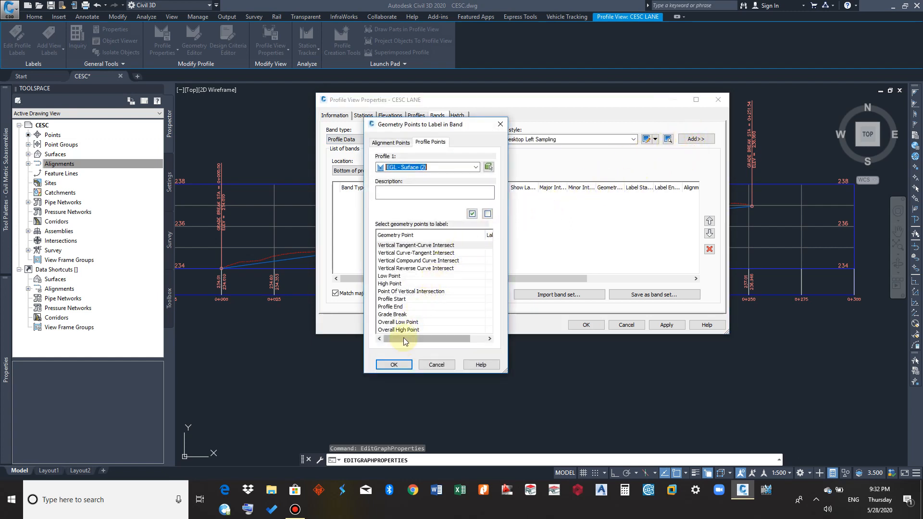
{"action": "left_click", "coordinate": [445, 169]}
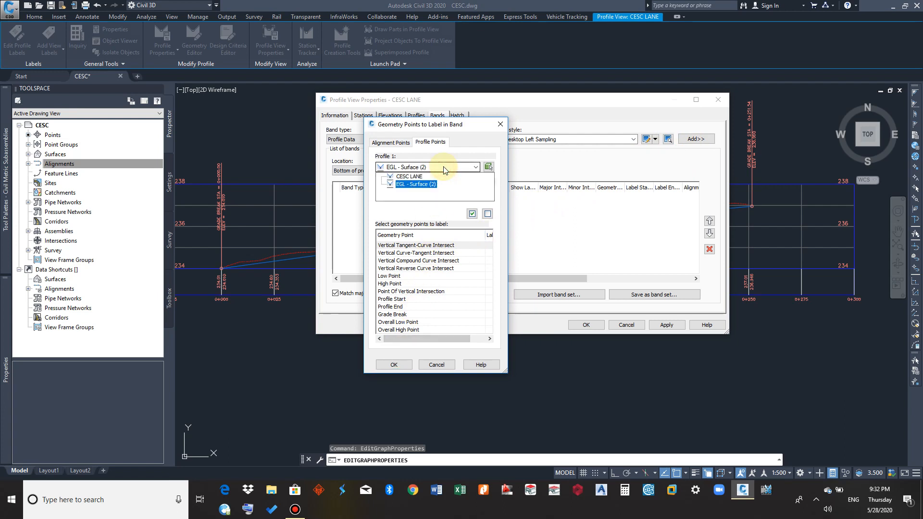
{"action": "left_click", "coordinate": [445, 169]}
{"action": "left_click", "coordinate": [445, 169]}
{"action": "left_click", "coordinate": [399, 186]}
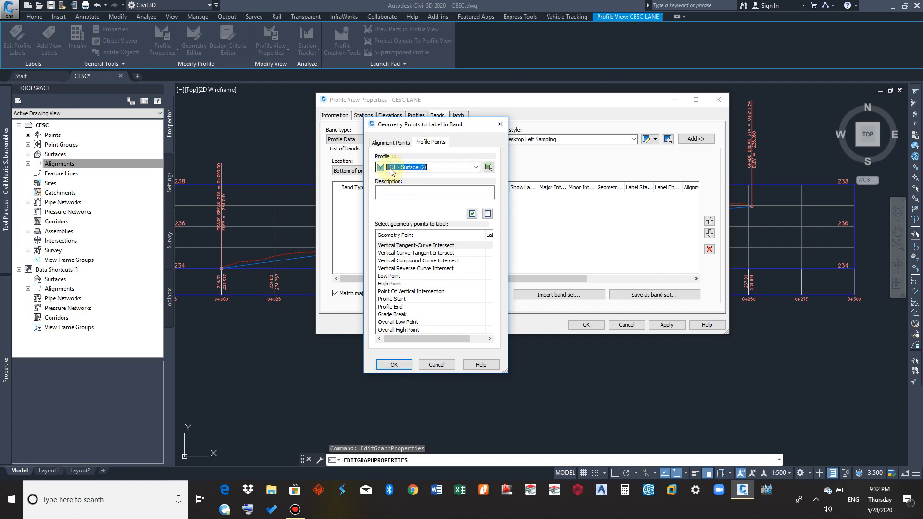
{"action": "left_click_drag", "start_coordinate": [434, 125], "coordinate": [456, 159]}
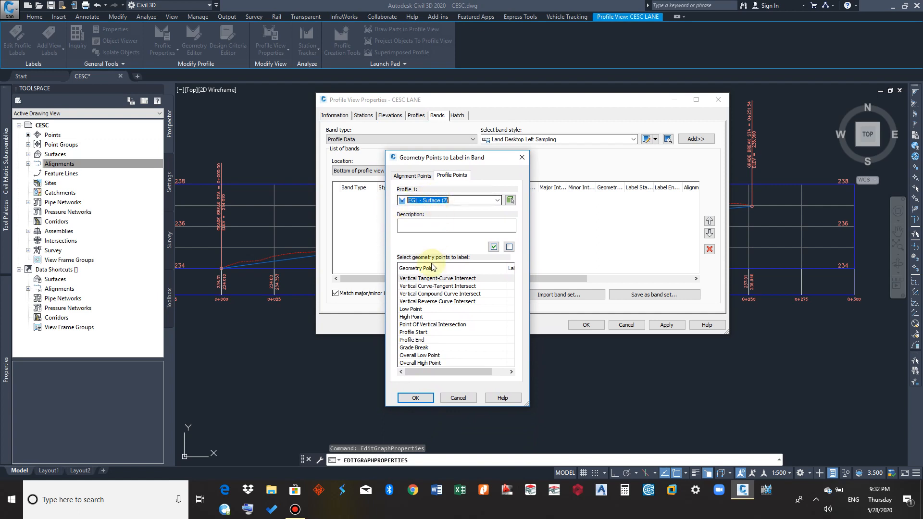
{"action": "left_click", "coordinate": [417, 398]}
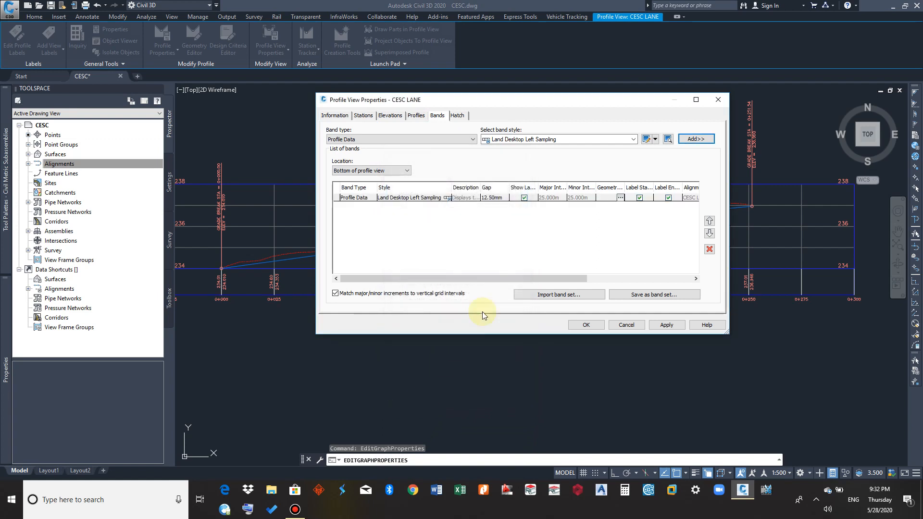
Add a second Profile Data band in the Land Desktop Left Sampling style, with CESC LANE as Profile 1
{"action": "left_click", "coordinate": [506, 273]}
{"action": "left_click_drag", "start_coordinate": [555, 278], "coordinate": [675, 266]}
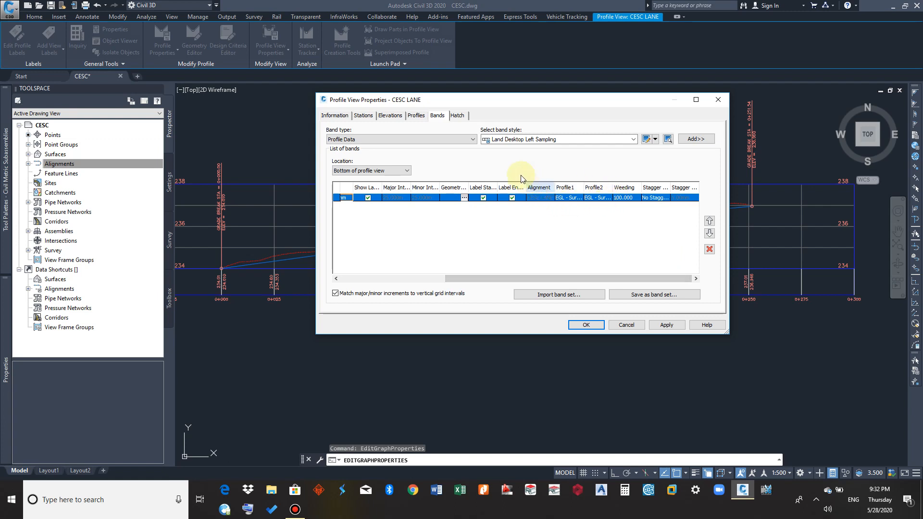
{"action": "left_click", "coordinate": [454, 139]}
{"action": "left_click", "coordinate": [456, 140]}
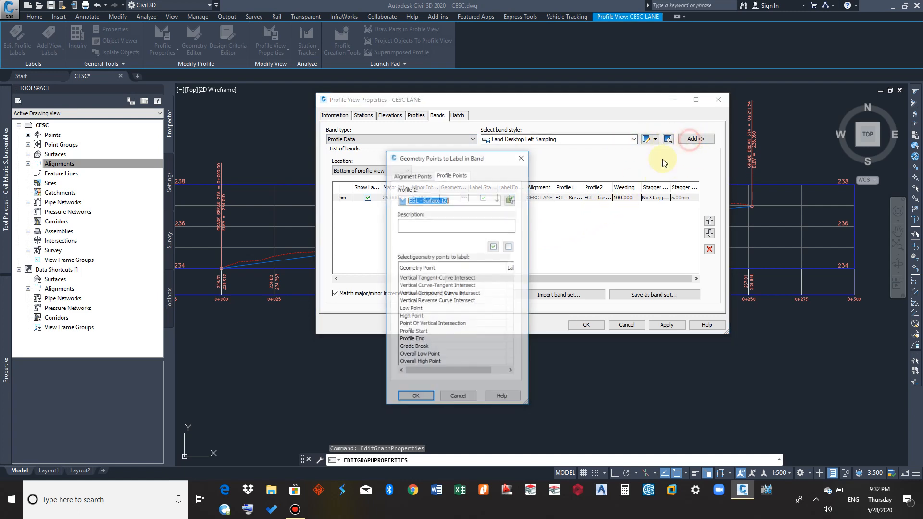
{"action": "left_click", "coordinate": [692, 139]}
{"action": "left_click", "coordinate": [463, 200]}
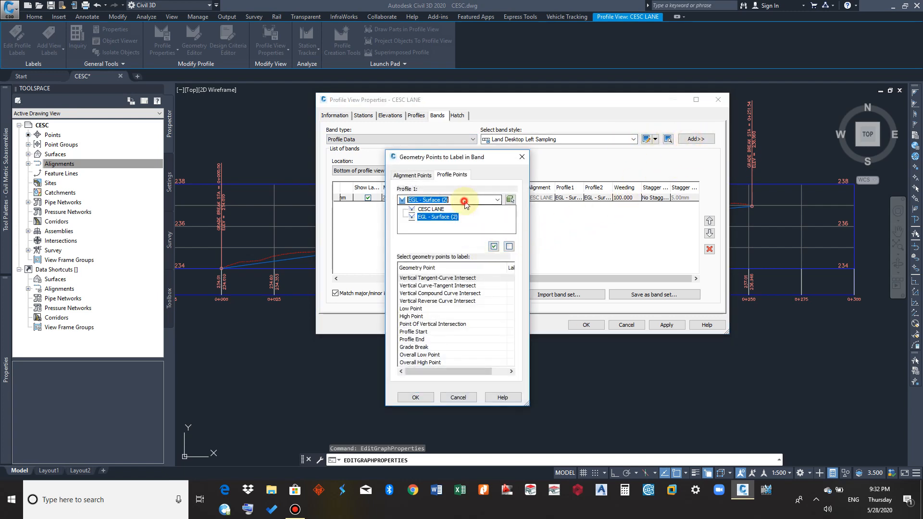
{"action": "left_click", "coordinate": [431, 209]}
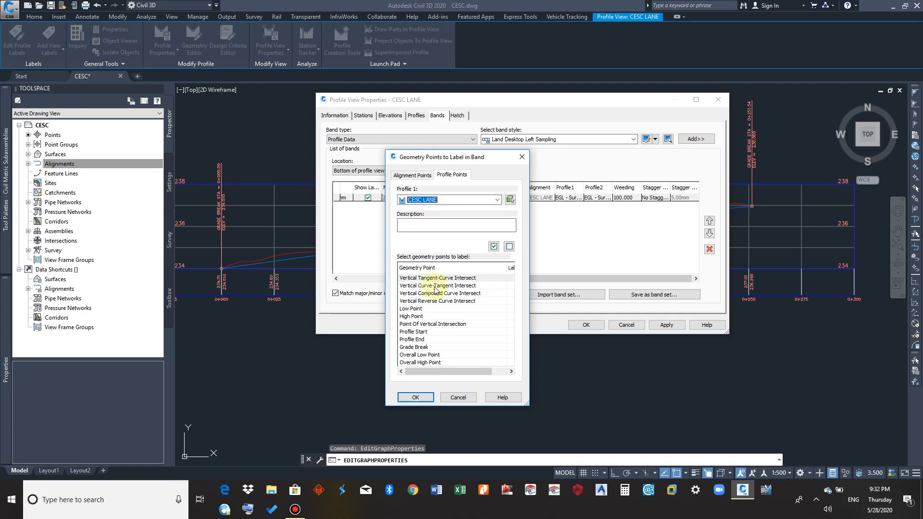
{"action": "left_click", "coordinate": [426, 397]}
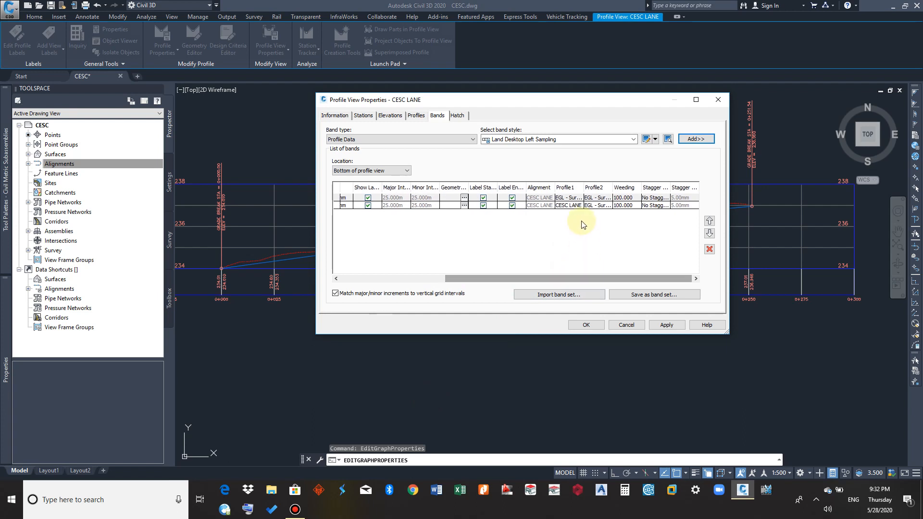
Set the second band's Profile2 to CESC LANE and apply both bands to the profile view
{"action": "left_click", "coordinate": [591, 206]}
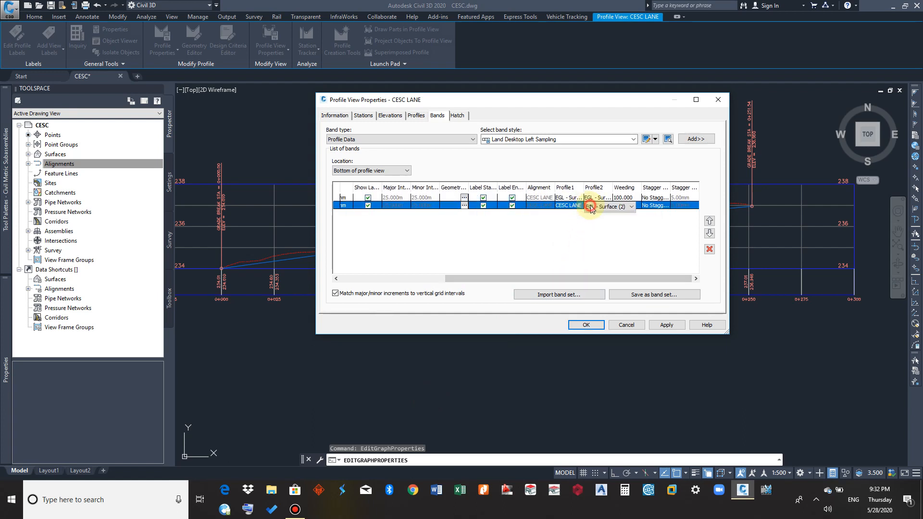
{"action": "left_click", "coordinate": [591, 207]}
{"action": "left_click", "coordinate": [598, 225]}
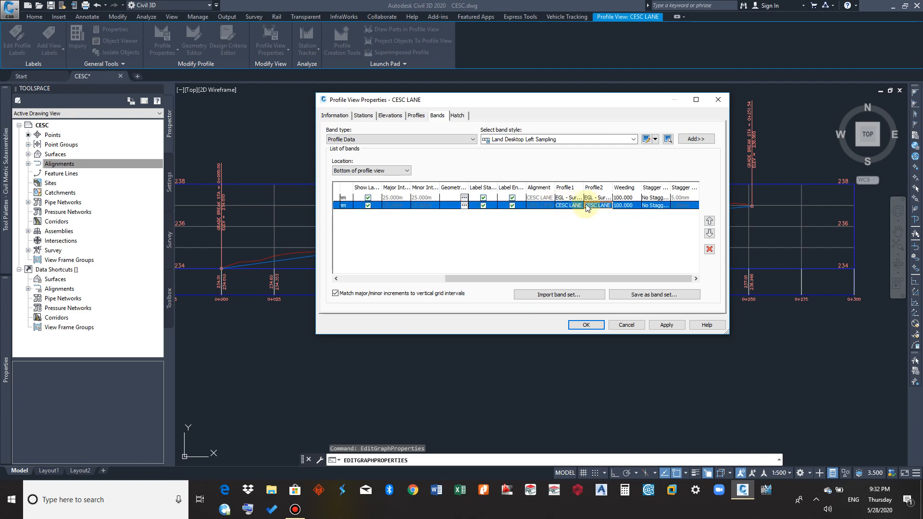
{"action": "left_click_drag", "start_coordinate": [594, 279], "coordinate": [473, 291]}
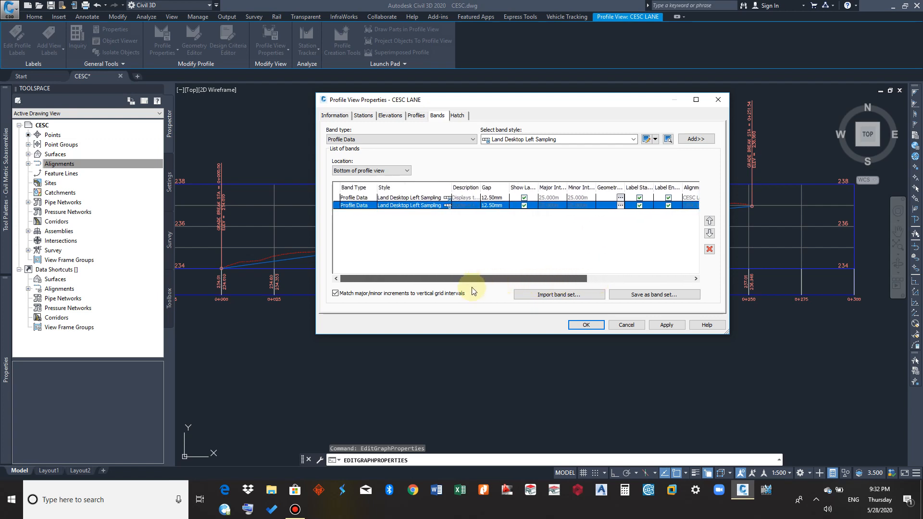
{"action": "left_click", "coordinate": [453, 137]}
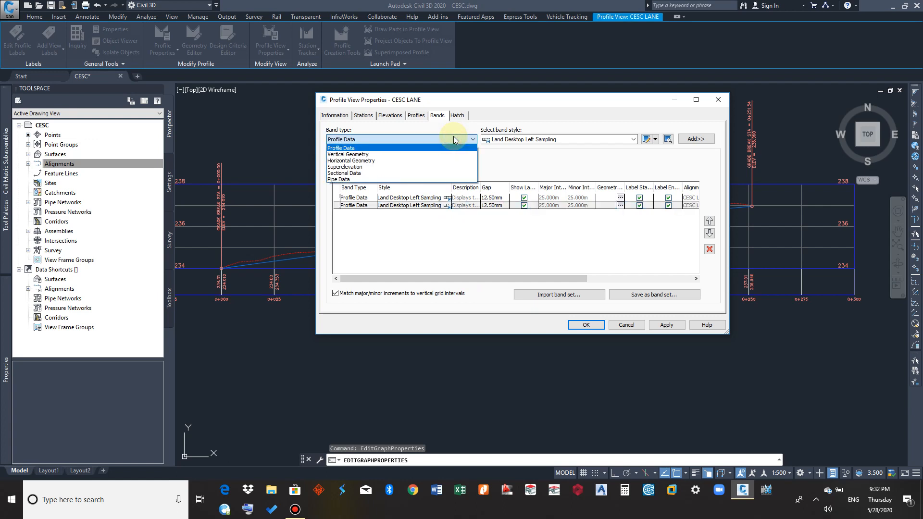
{"action": "left_click", "coordinate": [454, 139]}
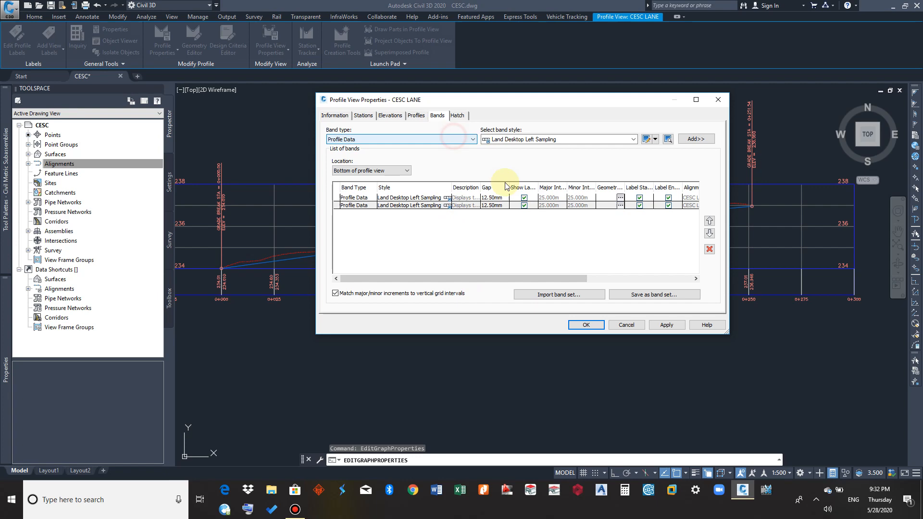
{"action": "left_click", "coordinate": [587, 326]}
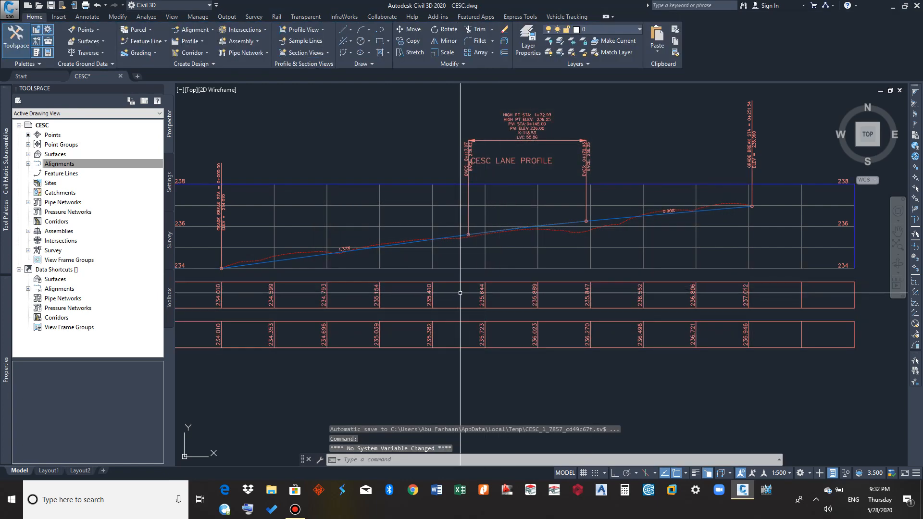
Reopen the CESC LANE profile view's properties and set the gap of both Land Desktop Left Sampling bands to 0 mm
{"action": "scroll", "coordinate": [430, 299], "scroll_direction": "up", "scroll_amount": 4}
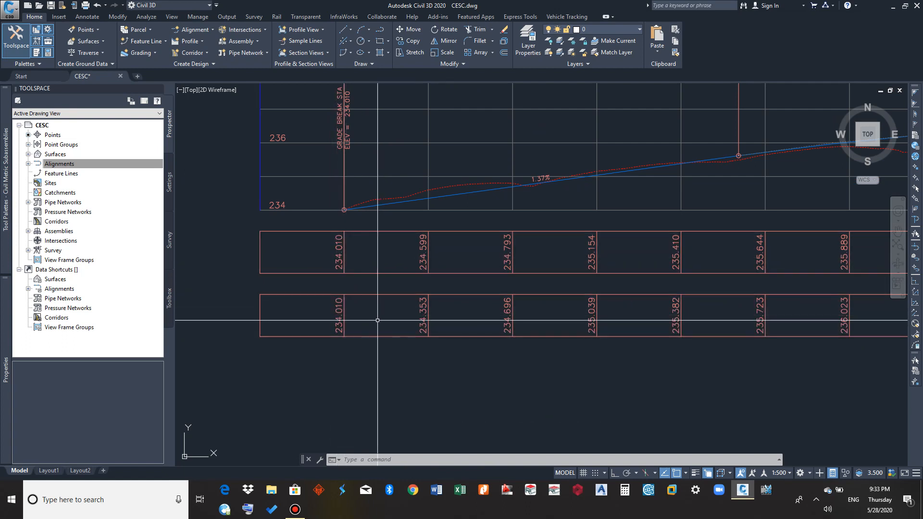
{"action": "middle_click_drag", "start_coordinate": [369, 318], "coordinate": [299, 327]}
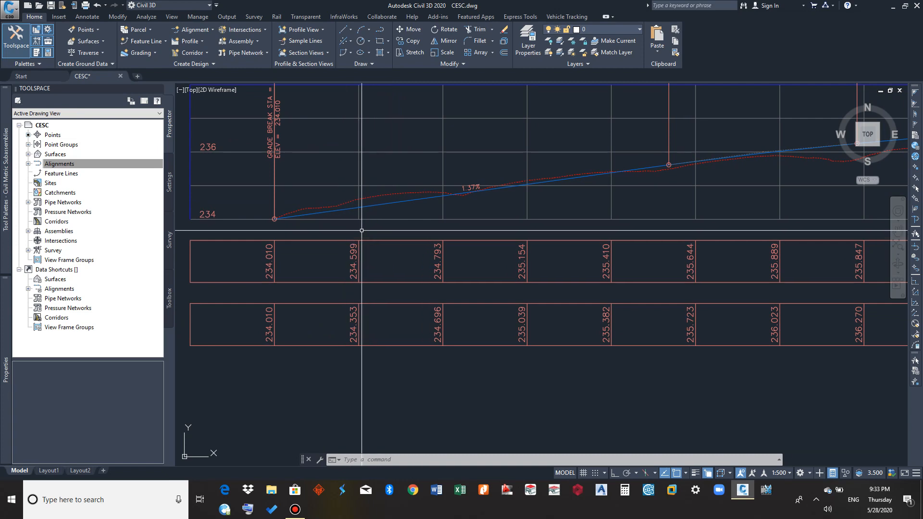
{"action": "left_click", "coordinate": [358, 184]}
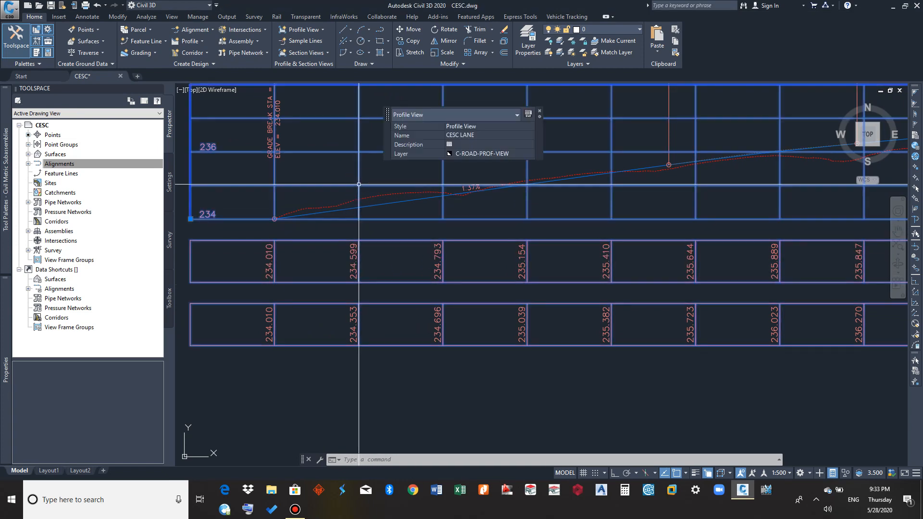
{"action": "right_click", "coordinate": [359, 185]}
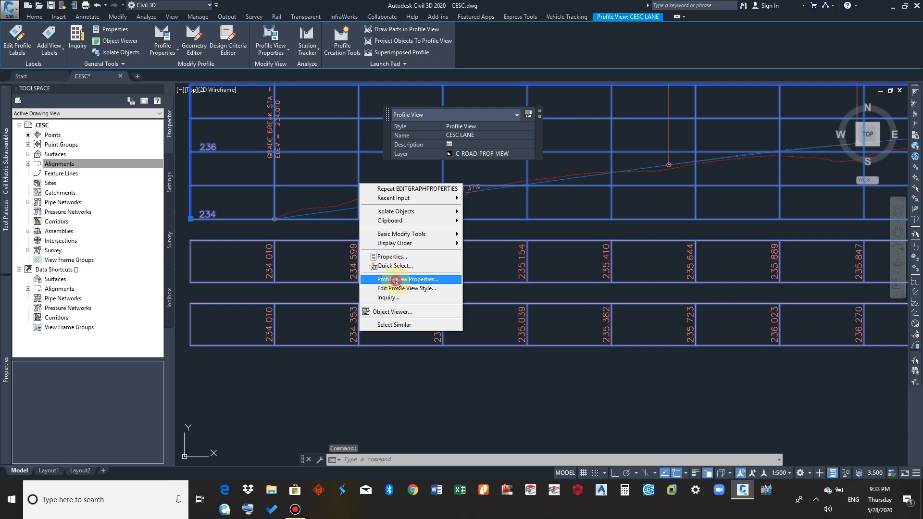
{"action": "left_click", "coordinate": [395, 280]}
{"action": "left_click", "coordinate": [493, 198]}
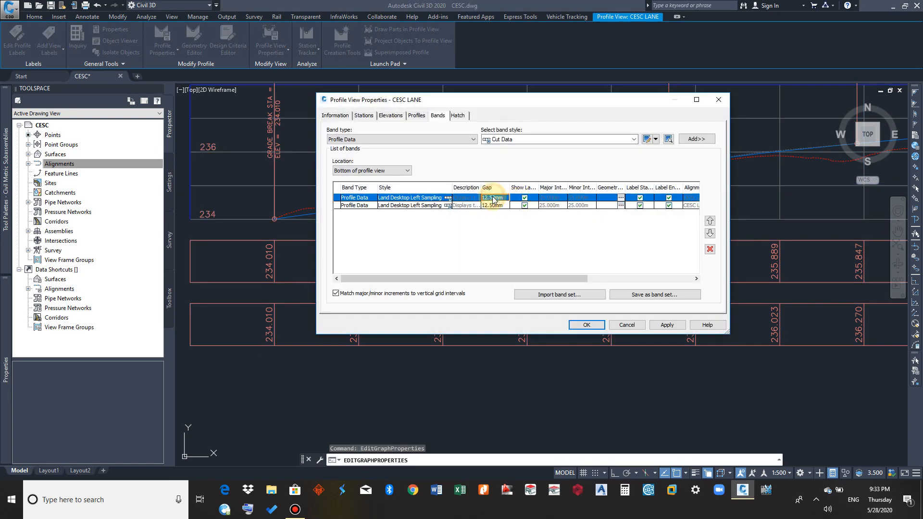
{"action": "type", "text": "0"}
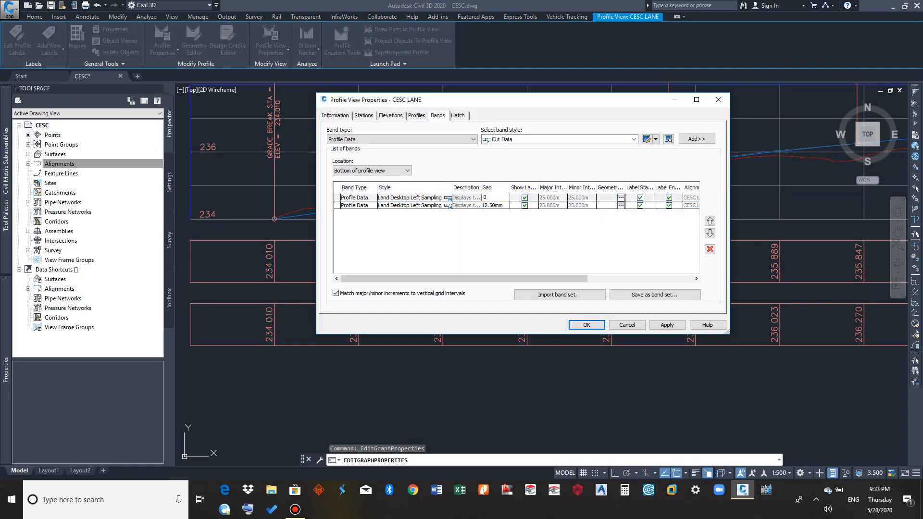
{"action": "left_click", "coordinate": [495, 206]}
{"action": "type", "text": "0"}
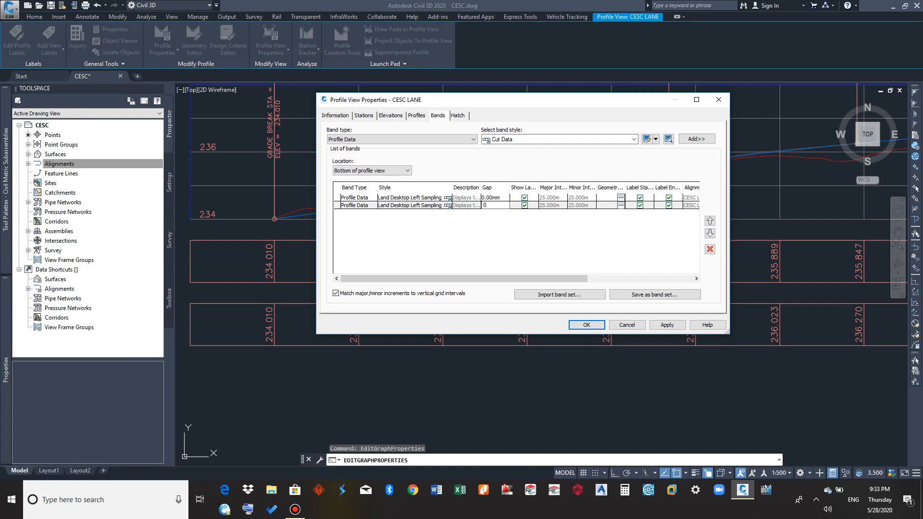
{"action": "left_click", "coordinate": [522, 235]}
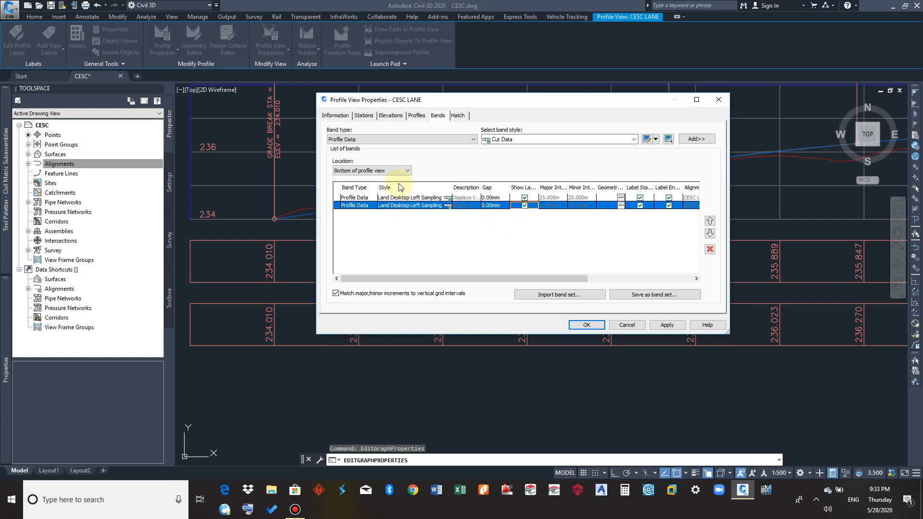
Add a third bottom Profile Data band in the Stations style, with EGL - Surface (2) as Profile 1
{"action": "left_click", "coordinate": [558, 139]}
{"action": "left_click", "coordinate": [529, 206]}
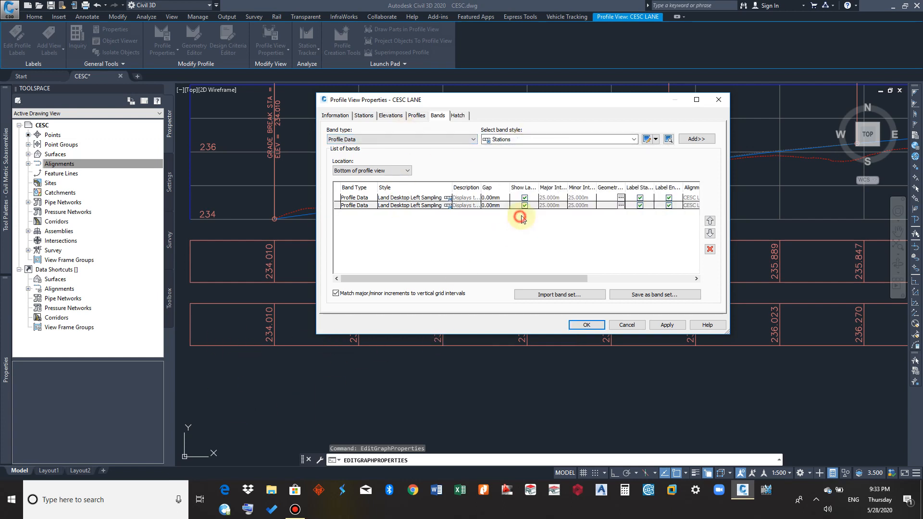
{"action": "left_click", "coordinate": [697, 139]}
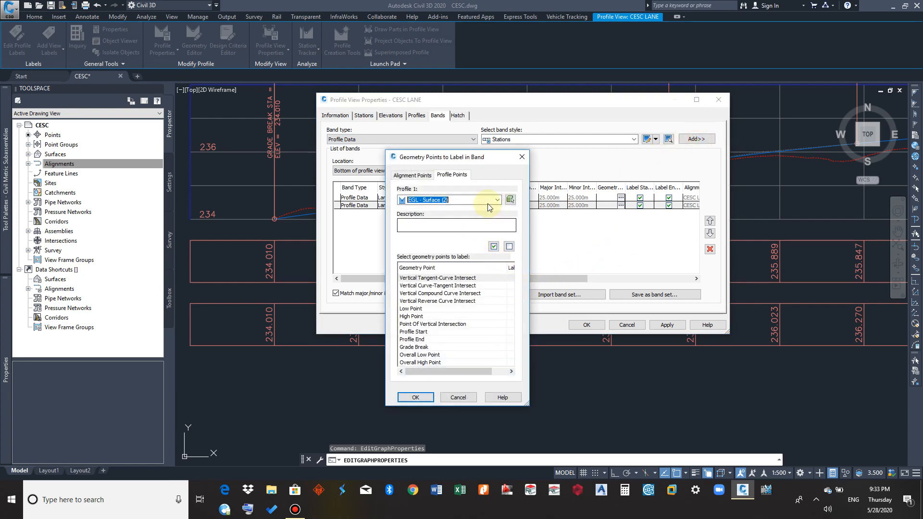
{"action": "left_click", "coordinate": [462, 175]}
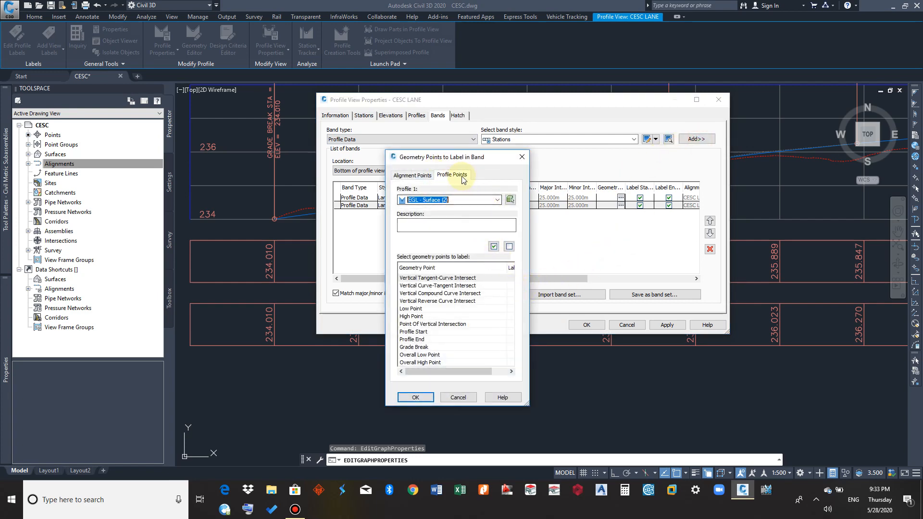
{"action": "left_click", "coordinate": [416, 398]}
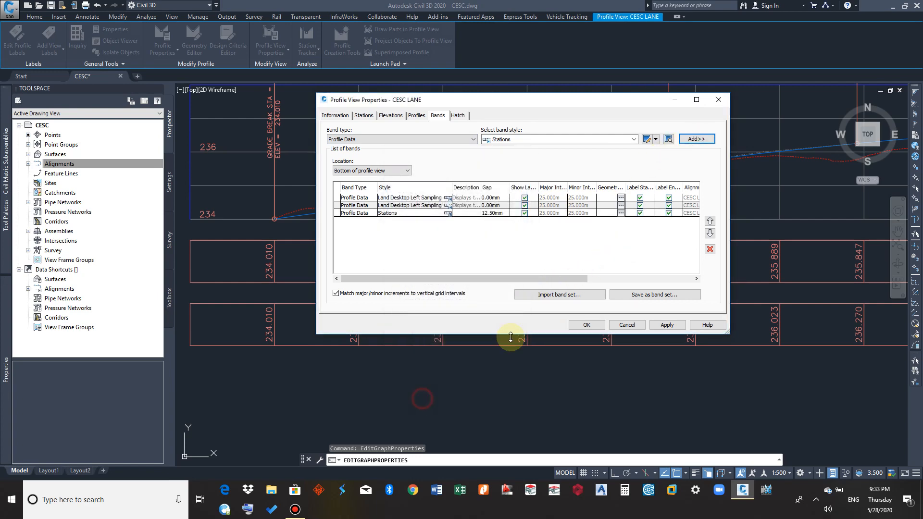
Set the Stations band's gap to 0 mm and apply the band changes to the profile view
{"action": "left_click", "coordinate": [498, 214]}
{"action": "left_click", "coordinate": [496, 215]}
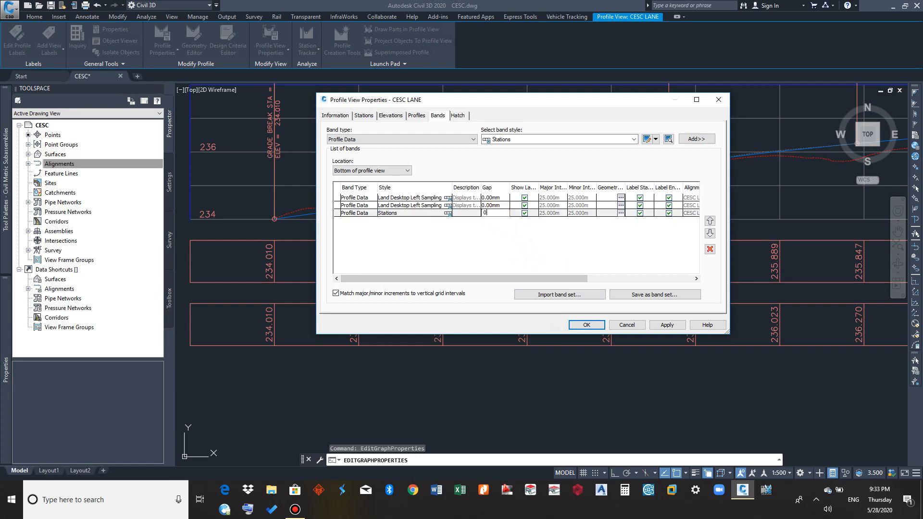
{"action": "type", "text": "0"}
{"action": "key", "text": "Return"}
{"action": "left_click", "coordinate": [587, 325]}
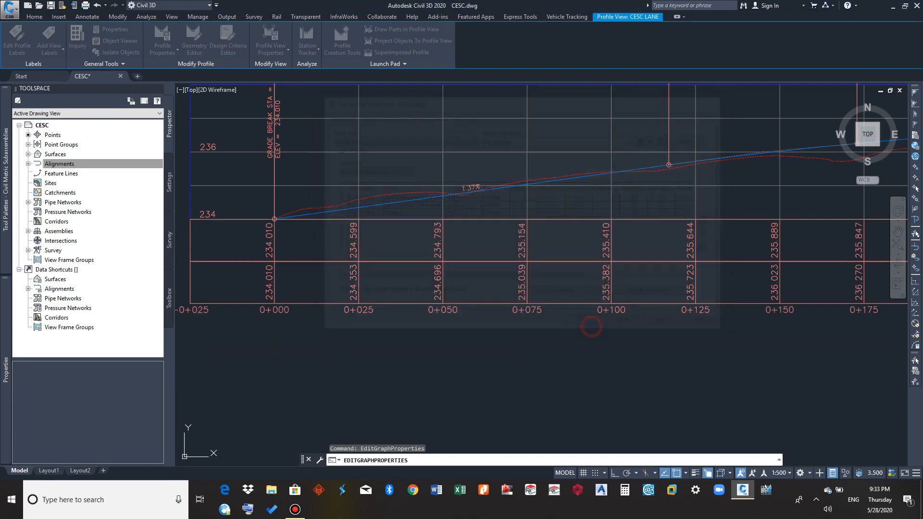
Examine the stacked elevation bands and the station labels beneath the CESC LANE profile view
{"action": "scroll", "coordinate": [589, 322], "scroll_direction": "down", "scroll_amount": 5}
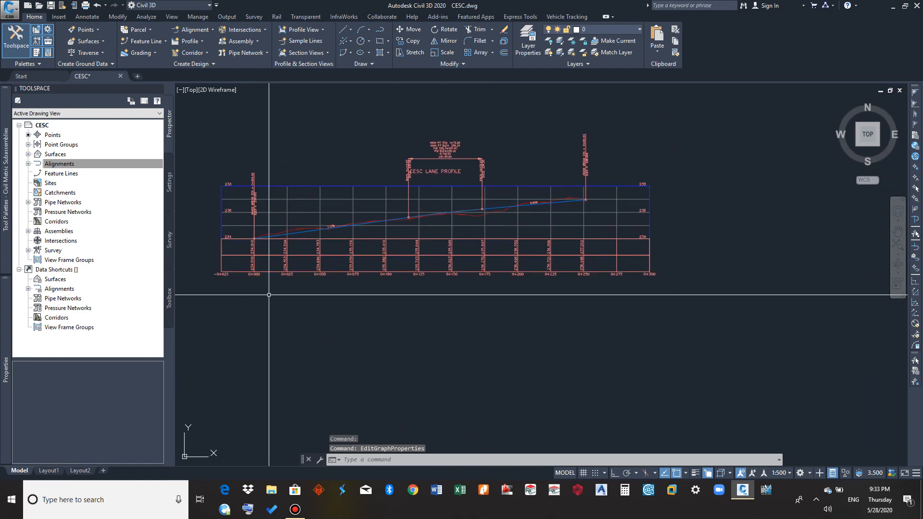
{"action": "scroll", "coordinate": [653, 279], "scroll_direction": "up", "scroll_amount": 3}
{"action": "middle_click_drag", "start_coordinate": [537, 313], "coordinate": [853, 334]}
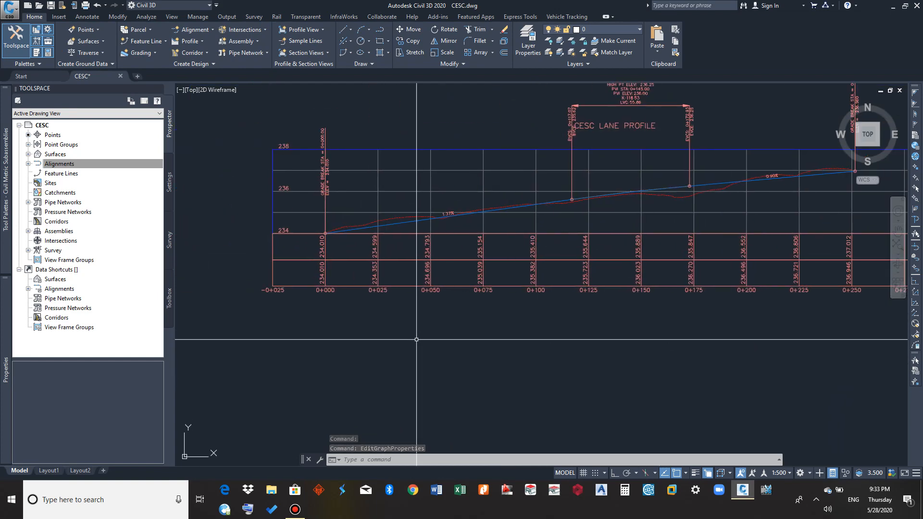
{"action": "middle_click_drag", "start_coordinate": [366, 338], "coordinate": [414, 296]}
{"action": "scroll", "coordinate": [414, 297], "scroll_direction": "down", "scroll_amount": 2}
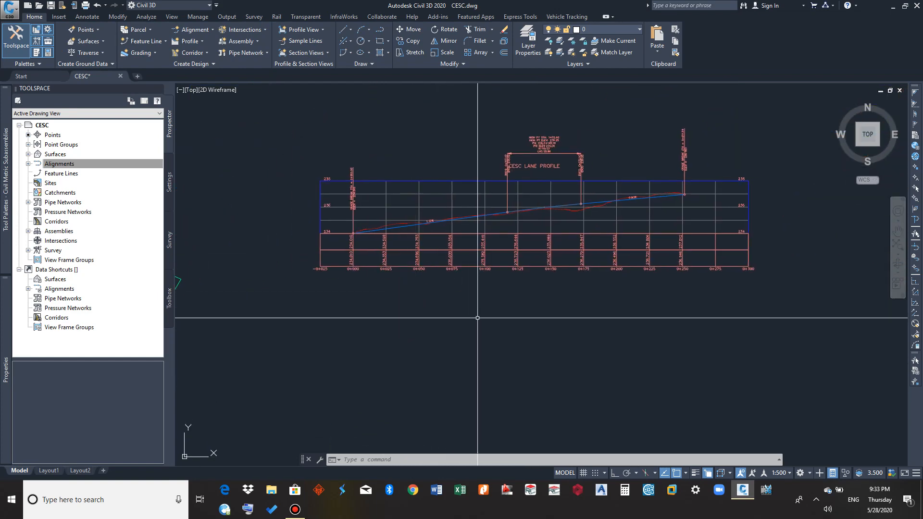
{"action": "scroll", "coordinate": [343, 284], "scroll_direction": "up", "scroll_amount": 2}
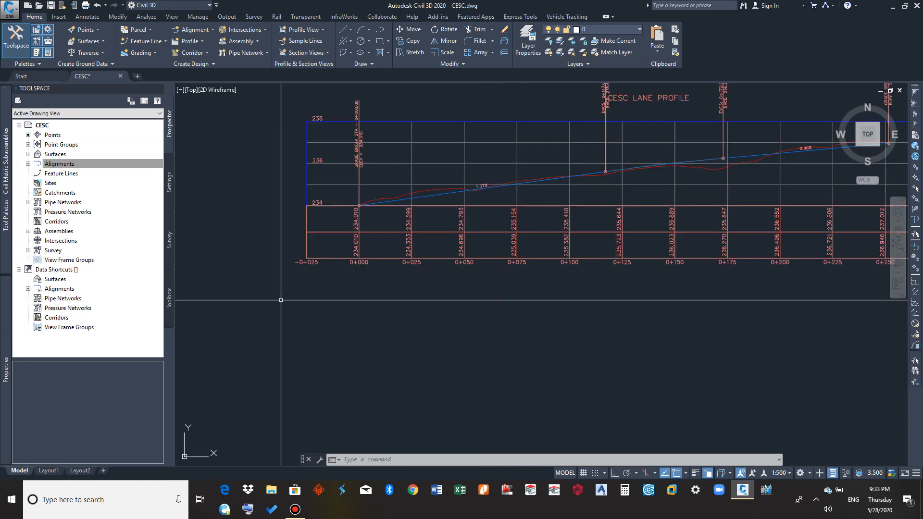
{"action": "scroll", "coordinate": [371, 271], "scroll_direction": "up", "scroll_amount": 4}
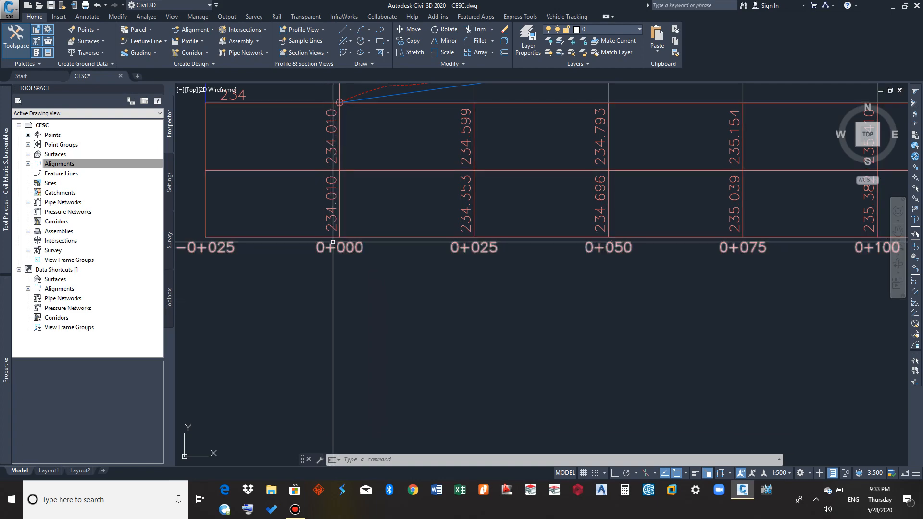
{"action": "scroll", "coordinate": [364, 264], "scroll_direction": "down", "scroll_amount": 2}
{"action": "middle_click_drag", "start_coordinate": [374, 274], "coordinate": [302, 352]}
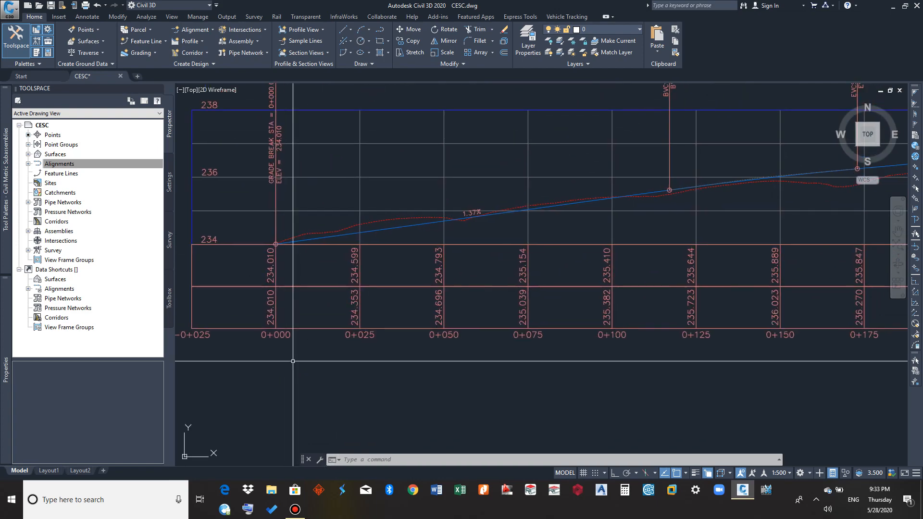
Reopen the CESC LANE profile view's band properties and open the Stations band style for editing
{"action": "left_click", "coordinate": [383, 178]}
{"action": "right_click", "coordinate": [384, 178]}
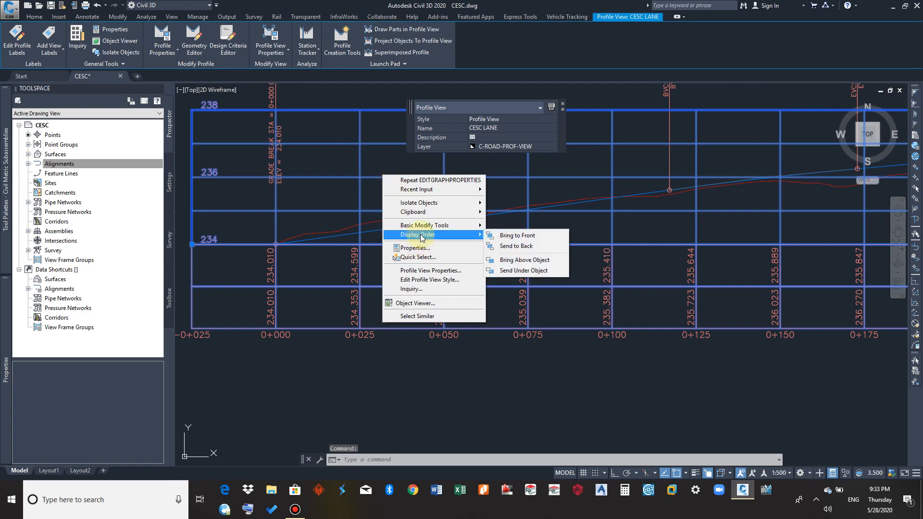
{"action": "left_click", "coordinate": [421, 271]}
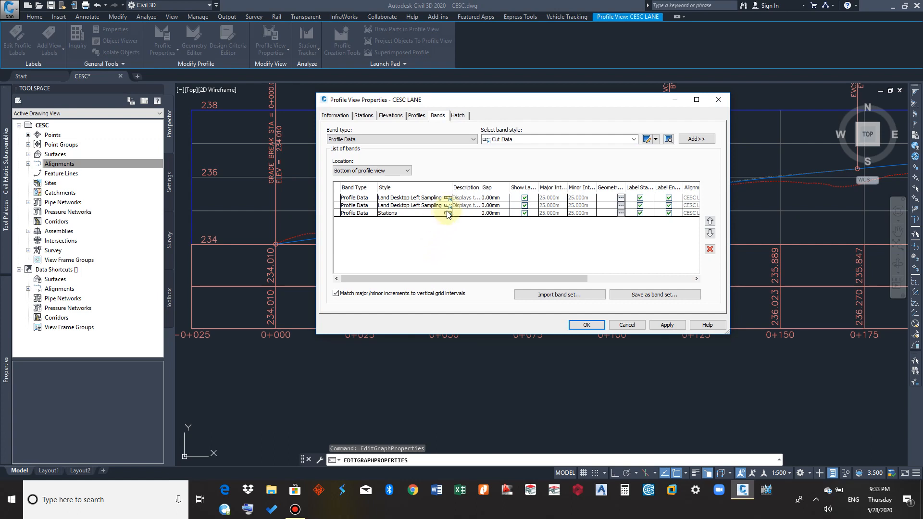
{"action": "left_click", "coordinate": [419, 216]}
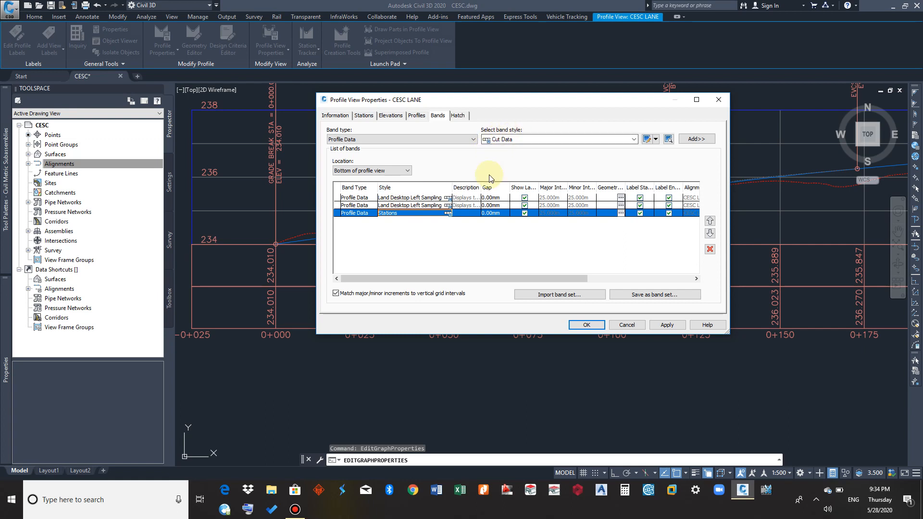
{"action": "left_click", "coordinate": [449, 214]}
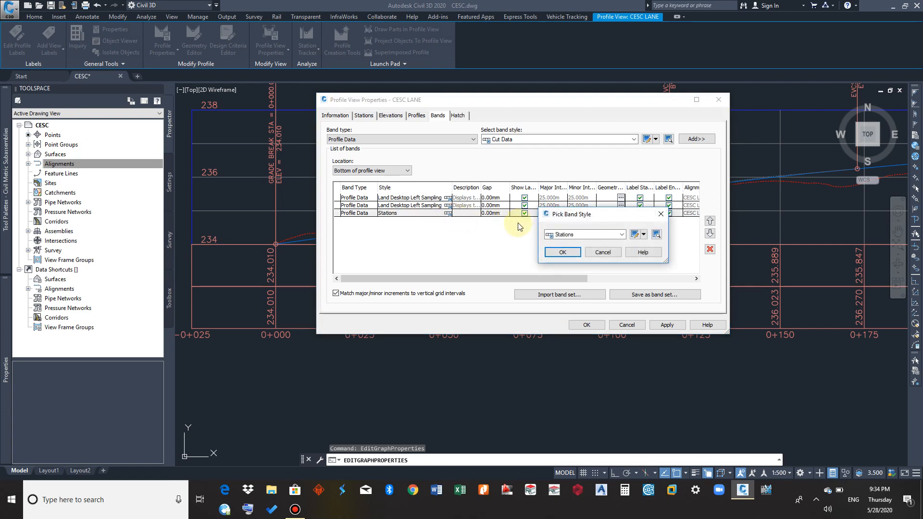
{"action": "left_click", "coordinate": [644, 235]}
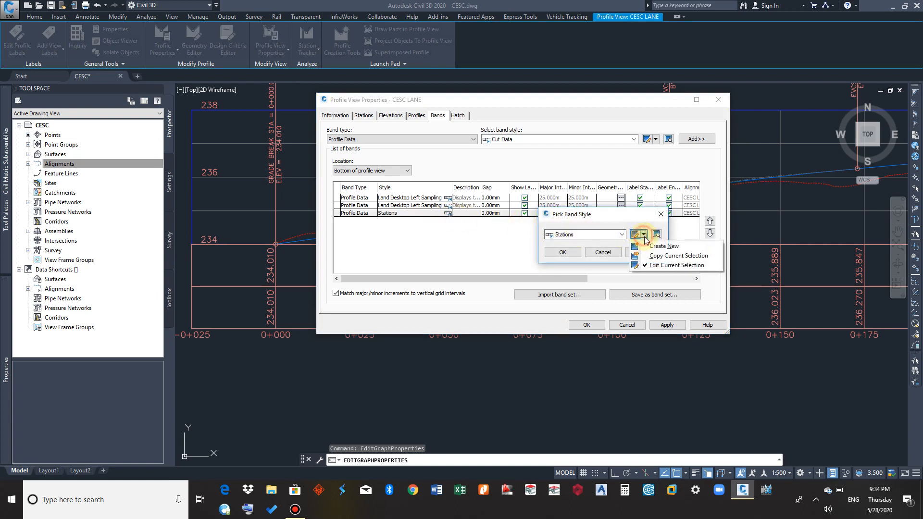
{"action": "left_click", "coordinate": [654, 265]}
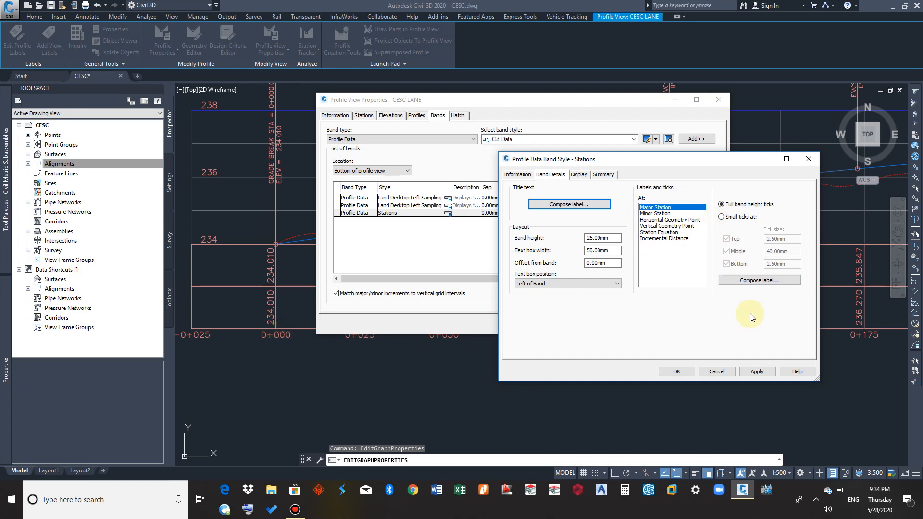
Set the Station Value rotation angle to 90 in the Stations style's Major Station label and apply it to the profile view
{"action": "left_click", "coordinate": [774, 282]}
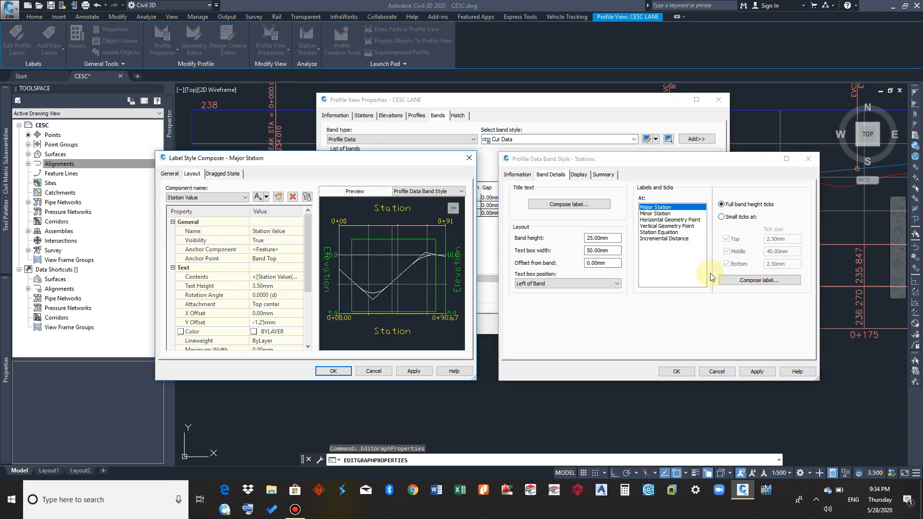
{"action": "left_click_drag", "start_coordinate": [307, 160], "coordinate": [469, 147]}
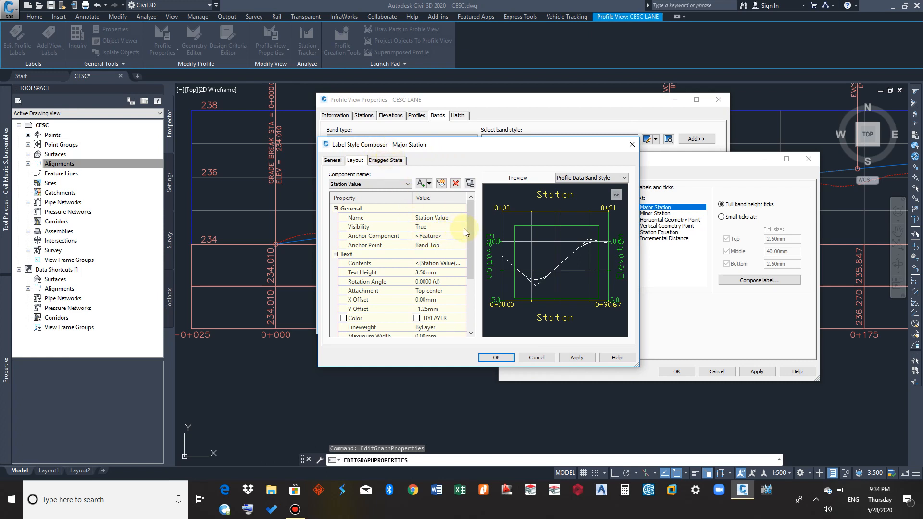
{"action": "scroll", "coordinate": [469, 223], "scroll_direction": "down", "scroll_amount": 2}
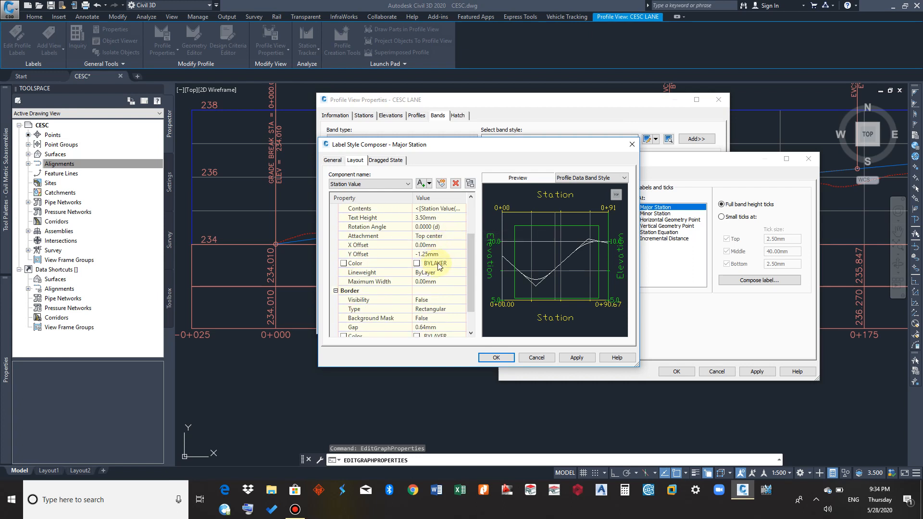
{"action": "scroll", "coordinate": [439, 265], "scroll_direction": "down", "scroll_amount": 1}
{"action": "scroll", "coordinate": [440, 263], "scroll_direction": "up", "scroll_amount": 1}
{"action": "scroll", "coordinate": [440, 263], "scroll_direction": "down", "scroll_amount": 1}
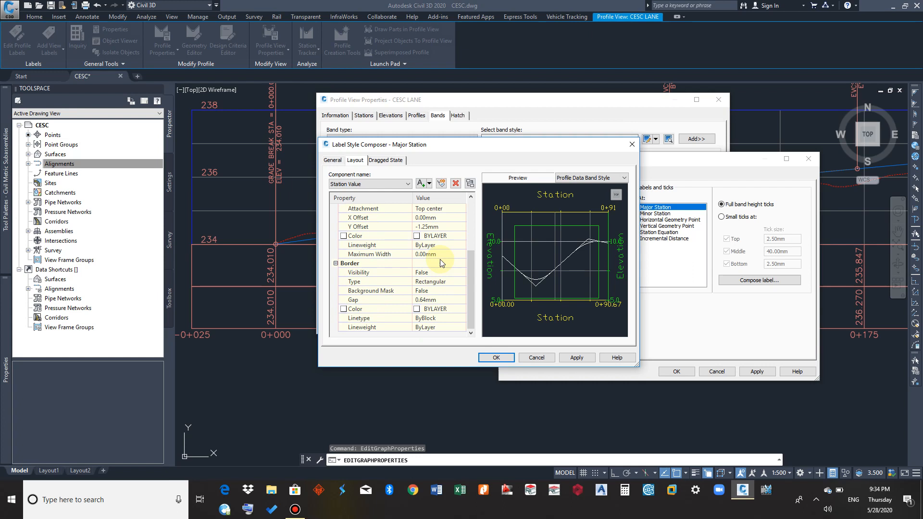
{"action": "scroll", "coordinate": [440, 259], "scroll_direction": "up", "scroll_amount": 1}
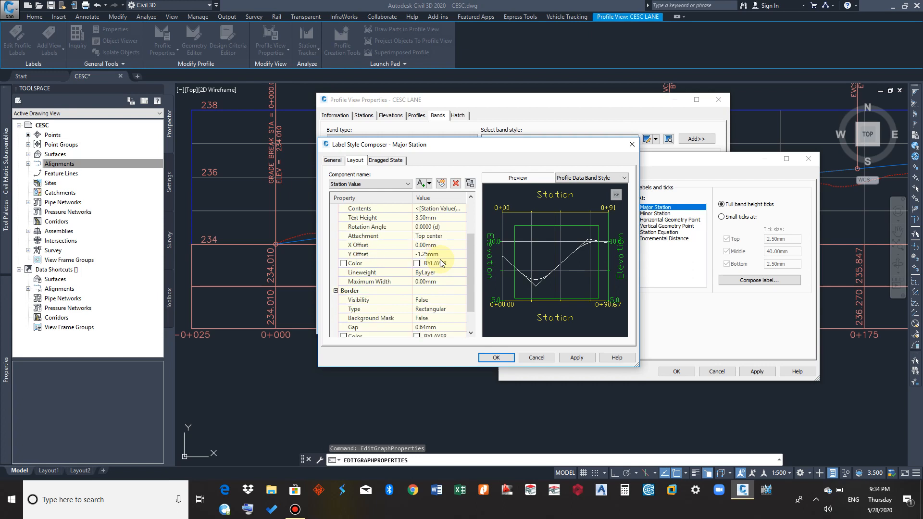
{"action": "left_click", "coordinate": [429, 227]}
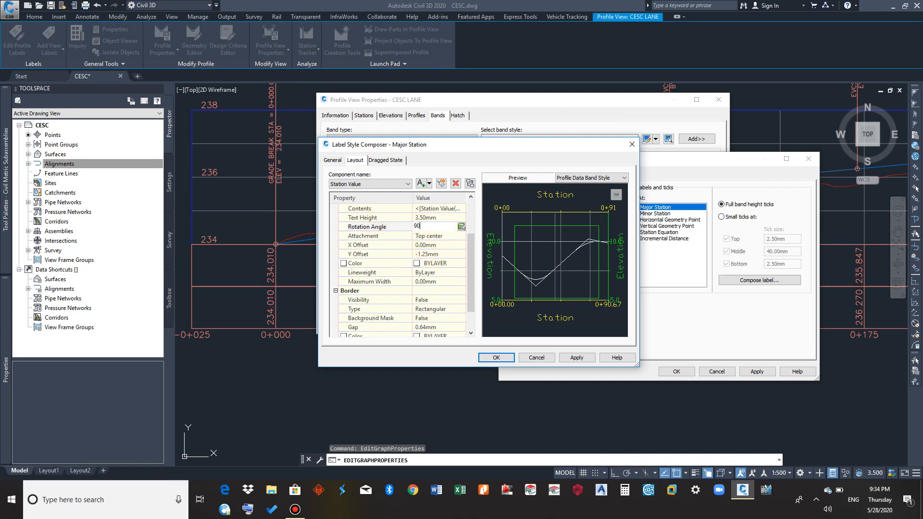
{"action": "left_click", "coordinate": [497, 358]}
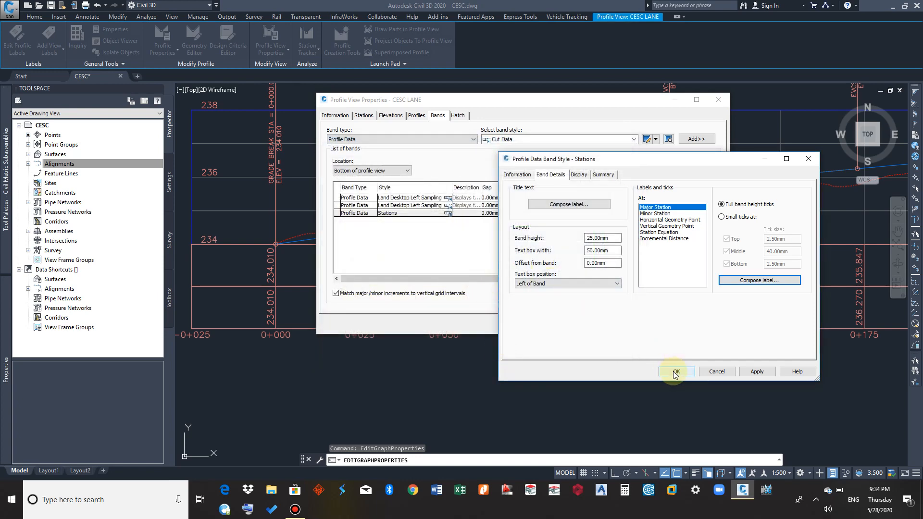
{"action": "left_click", "coordinate": [677, 372]}
{"action": "left_click", "coordinate": [573, 255]}
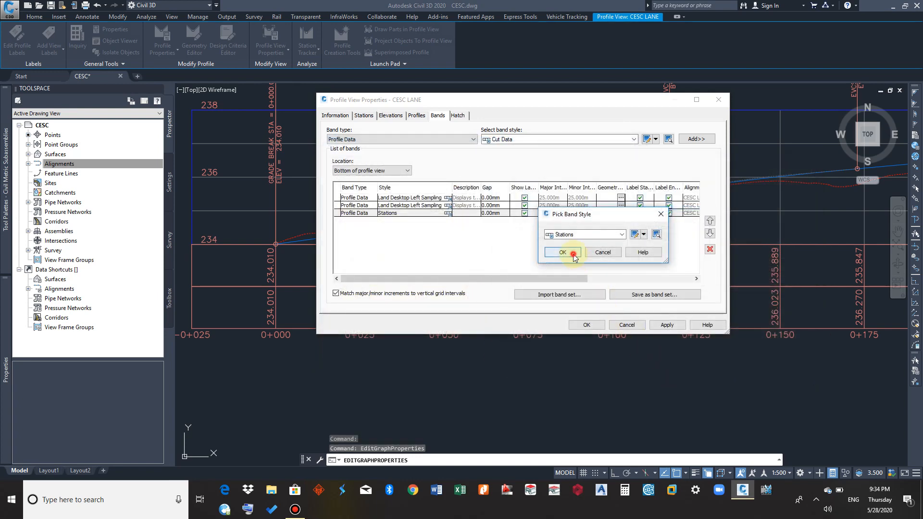
{"action": "left_click", "coordinate": [586, 325]}
{"action": "middle_click_drag", "start_coordinate": [356, 305], "coordinate": [404, 241]}
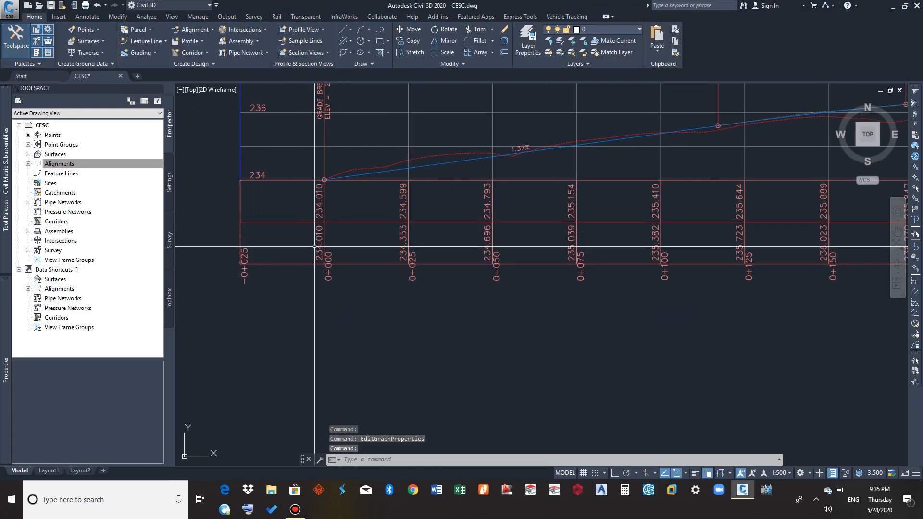
Open the band properties of the CESC LANE profile view
{"action": "left_click", "coordinate": [369, 112]}
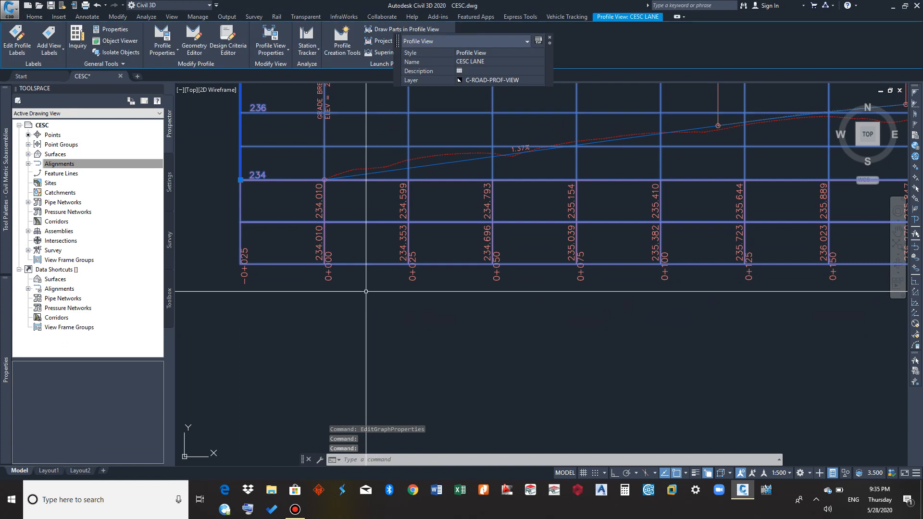
{"action": "right_click", "coordinate": [368, 116]}
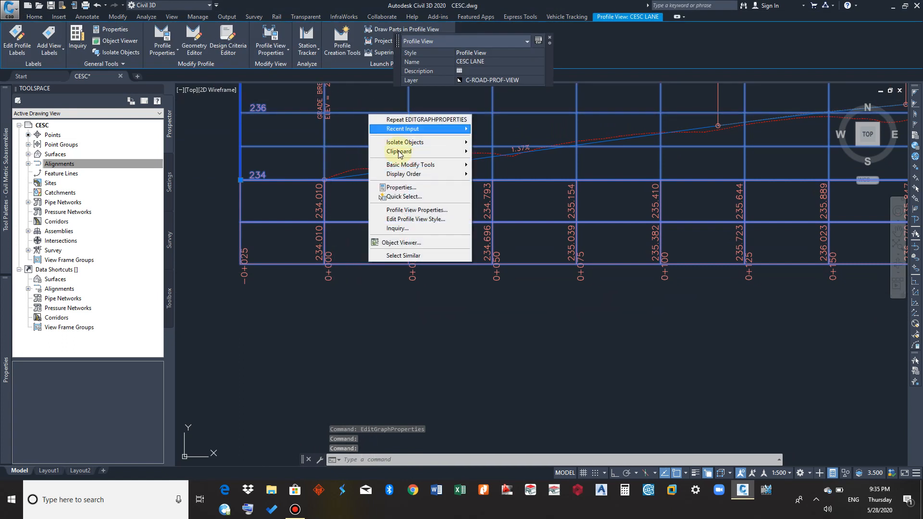
{"action": "left_click", "coordinate": [418, 210]}
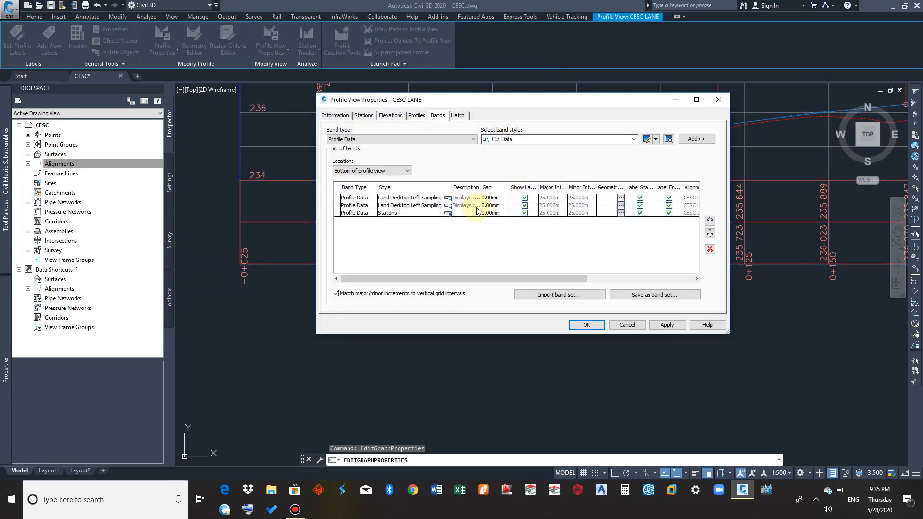
Set the Stations band's gap to 12.5 mm and apply it to the profile view
{"action": "left_click", "coordinate": [489, 214]}
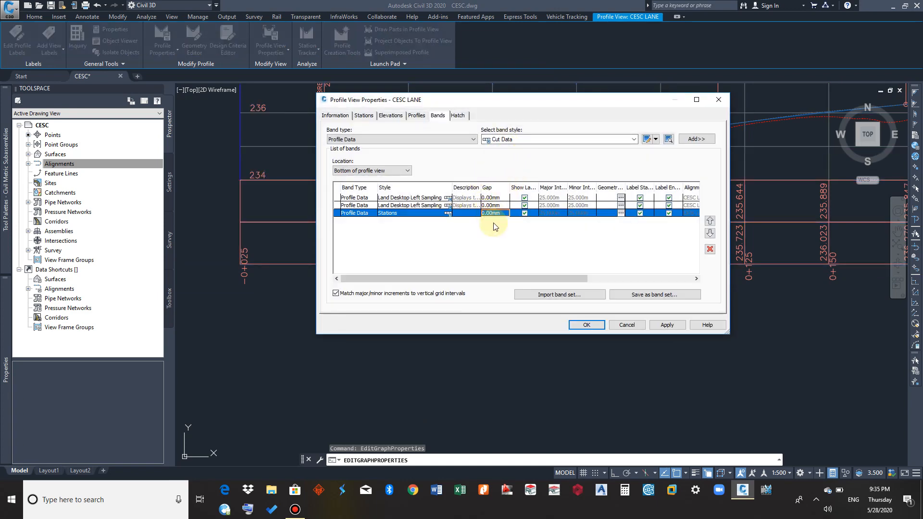
{"action": "left_click", "coordinate": [492, 214]}
{"action": "type", "text": "12"}
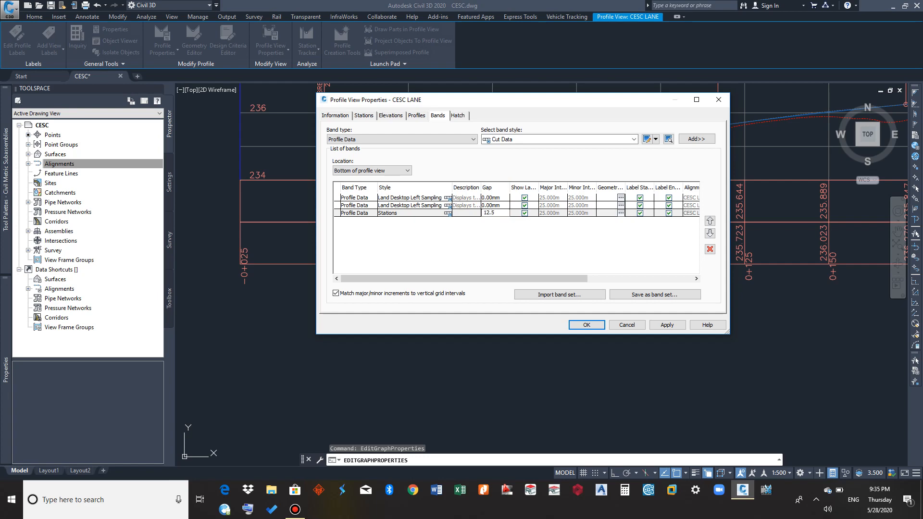
{"action": "type", "text": ".5"}
{"action": "left_click", "coordinate": [666, 326]}
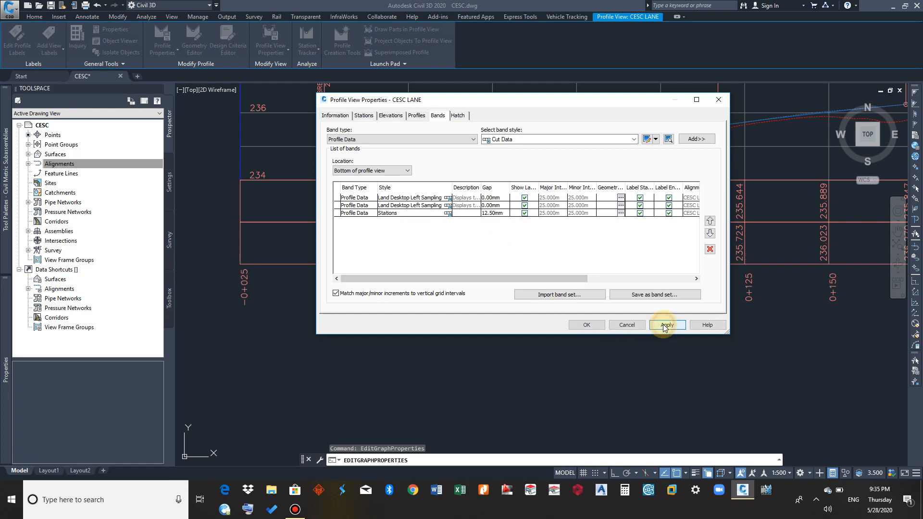
Set the Stations band's gap to 10 mm, apply it to the profile view and close the properties
{"action": "left_click_drag", "start_coordinate": [542, 103], "coordinate": [531, 194]}
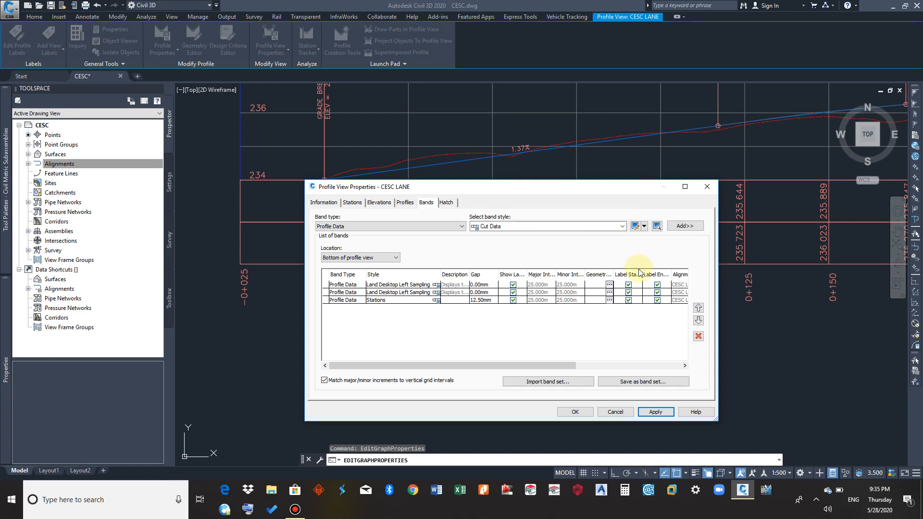
{"action": "left_click", "coordinate": [489, 301]}
{"action": "left_click", "coordinate": [491, 301]}
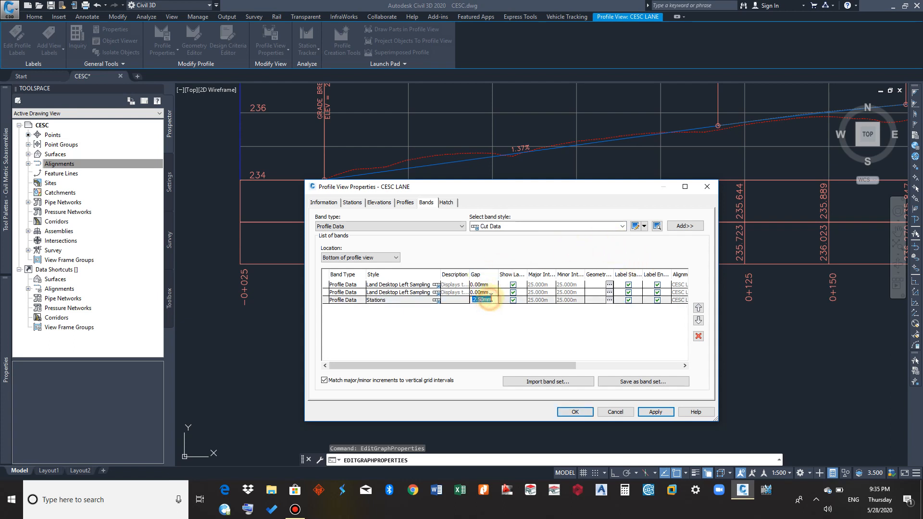
{"action": "type", "text": "10"}
{"action": "left_click", "coordinate": [506, 334]}
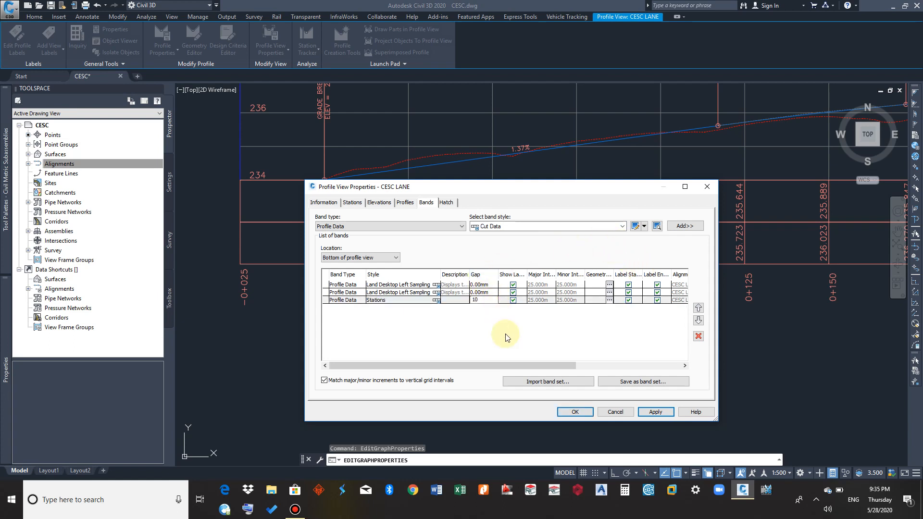
{"action": "left_click", "coordinate": [655, 412]}
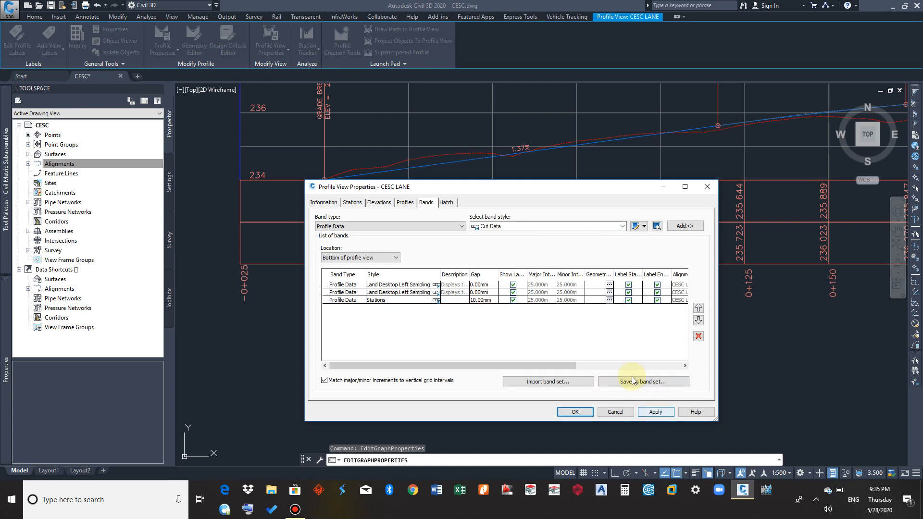
{"action": "left_click_drag", "start_coordinate": [570, 191], "coordinate": [523, 123]}
{"action": "left_click", "coordinate": [536, 347]}
{"action": "scroll", "coordinate": [313, 371], "scroll_direction": "down", "scroll_amount": 5}
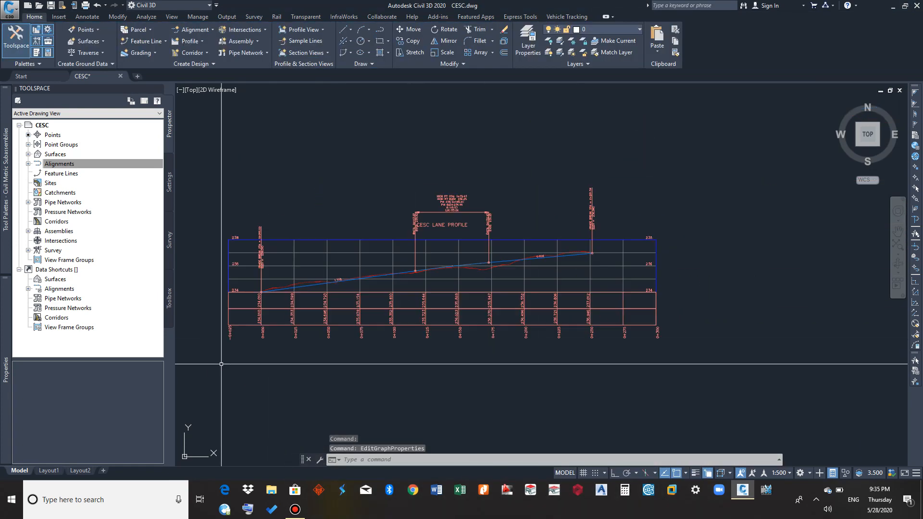
{"action": "middle_click_drag", "start_coordinate": [227, 396], "coordinate": [319, 384]}
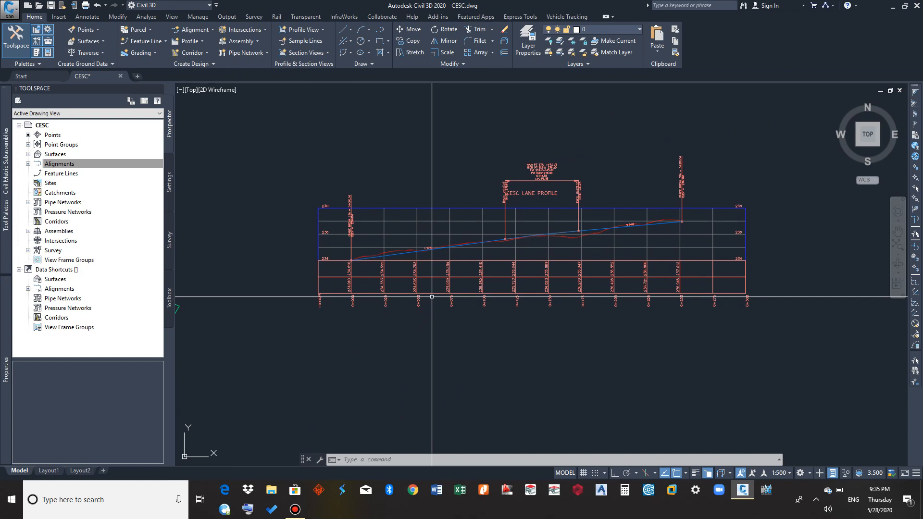
{"action": "scroll", "coordinate": [543, 202], "scroll_direction": "up", "scroll_amount": 2}
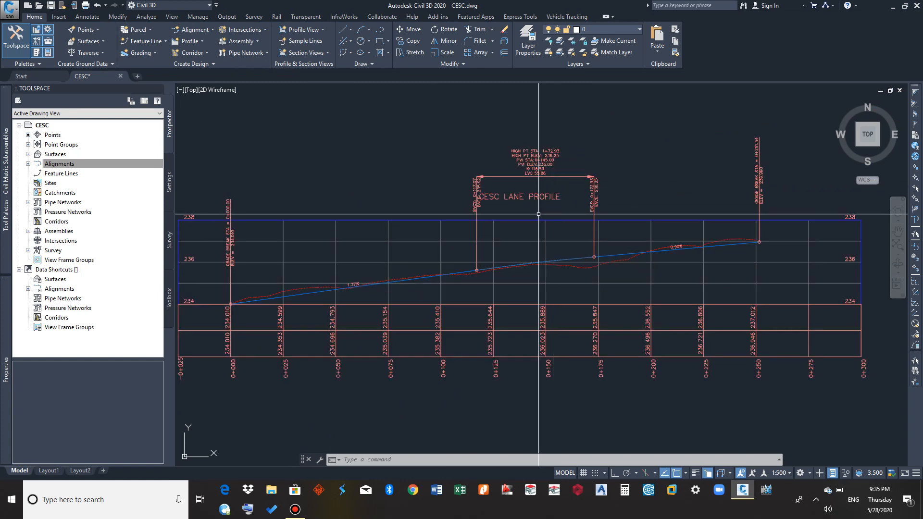
{"action": "middle_click_drag", "start_coordinate": [544, 215], "coordinate": [575, 216]}
{"action": "mouse_move", "coordinate": [560, 267]}
{"action": "middle_mouse_down"}
{"action": "mouse_move", "coordinate": [526, 283]}
{"action": "mouse_move", "coordinate": [534, 290]}
{"action": "mouse_move", "coordinate": [588, 248]}
{"action": "middle_mouse_up"}
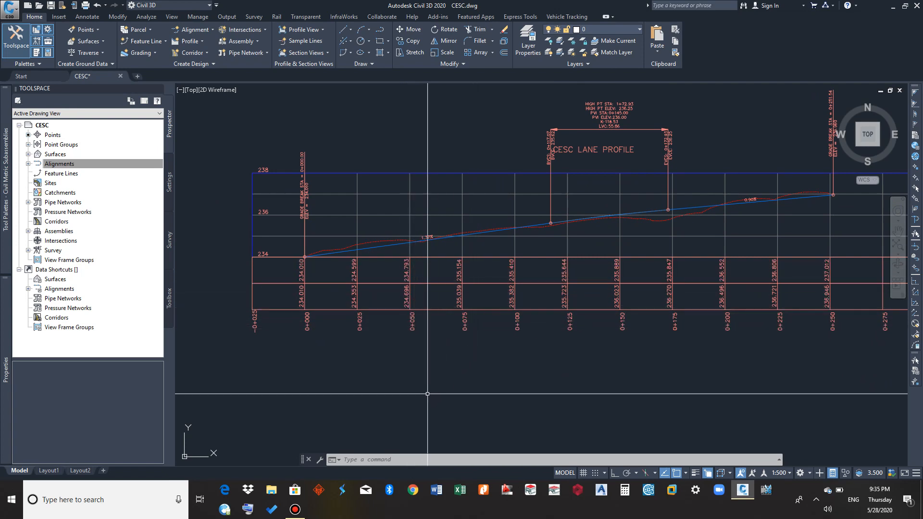
{"action": "left_click", "coordinate": [295, 509]}
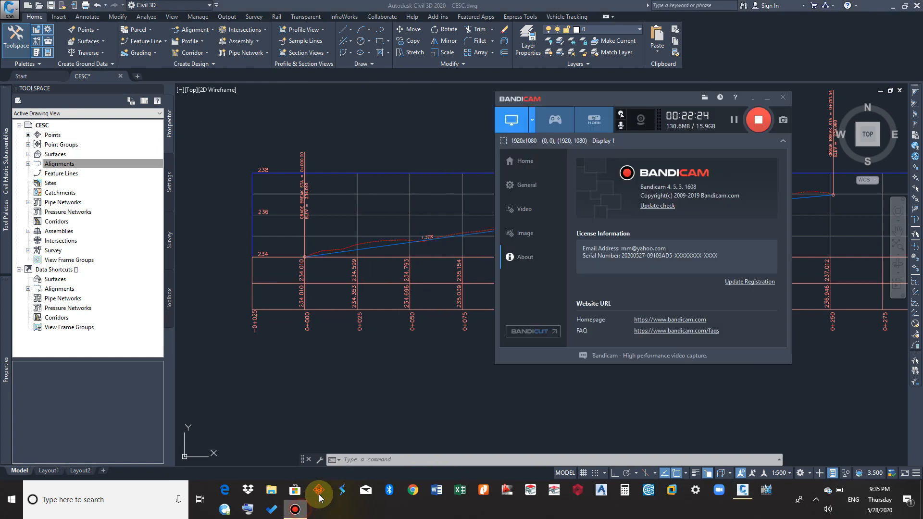